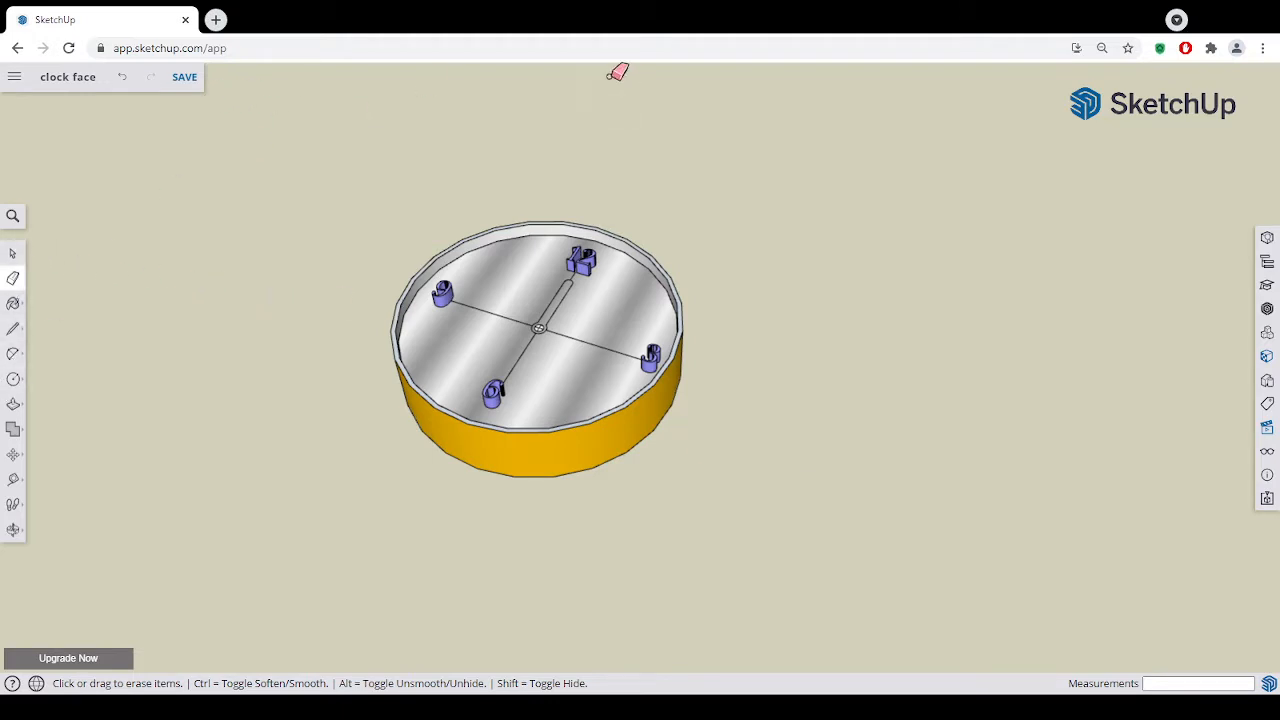
- Draw a 150 mm line along the green axis in the empty space beside the clock face
left_click(12, 255)
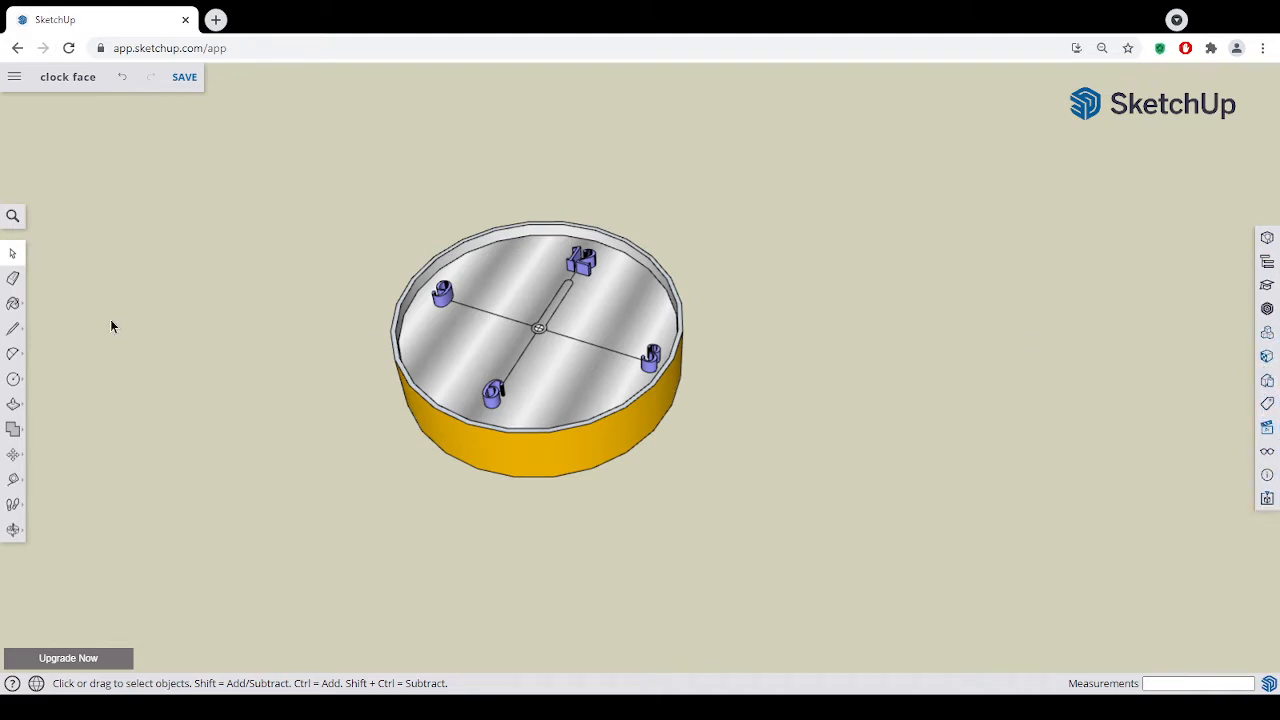
left_click(16, 340)
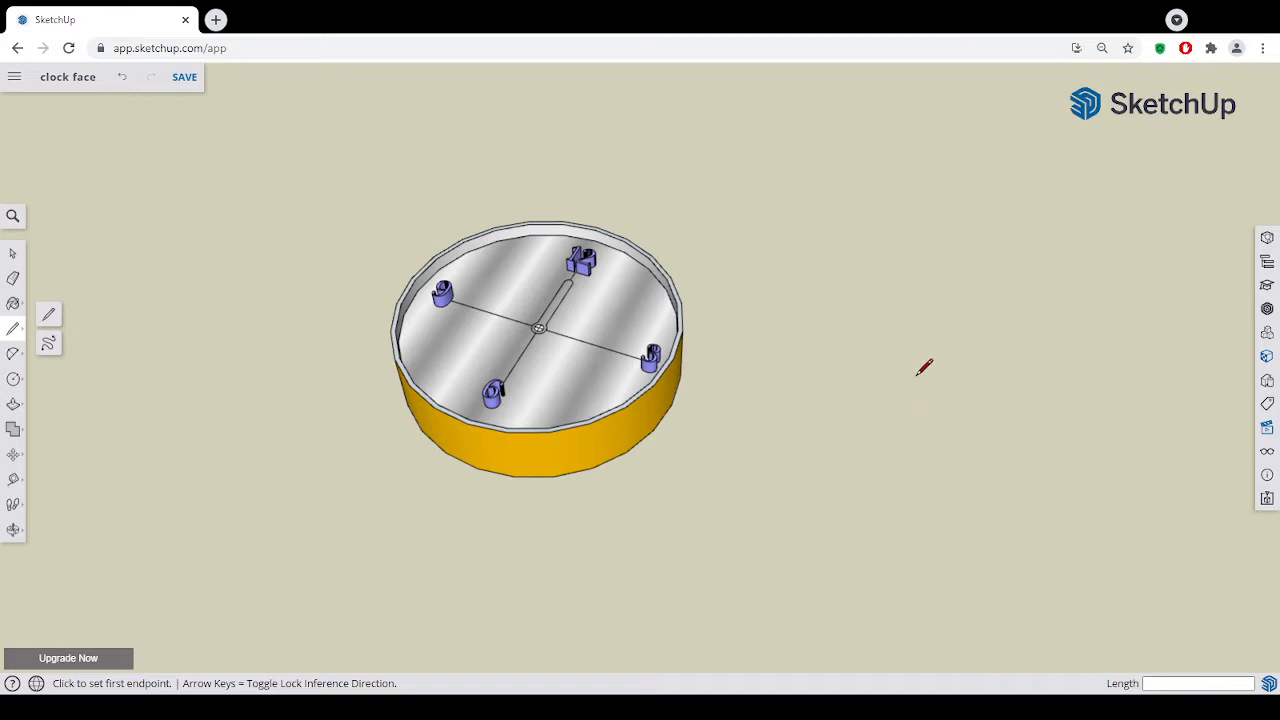
middle_click_drag(911, 441, 984, 487)
mouse_move(846, 466)
middle_mouse_down()
mouse_move(910, 518)
mouse_move(880, 537)
mouse_move(863, 517)
middle_mouse_up()
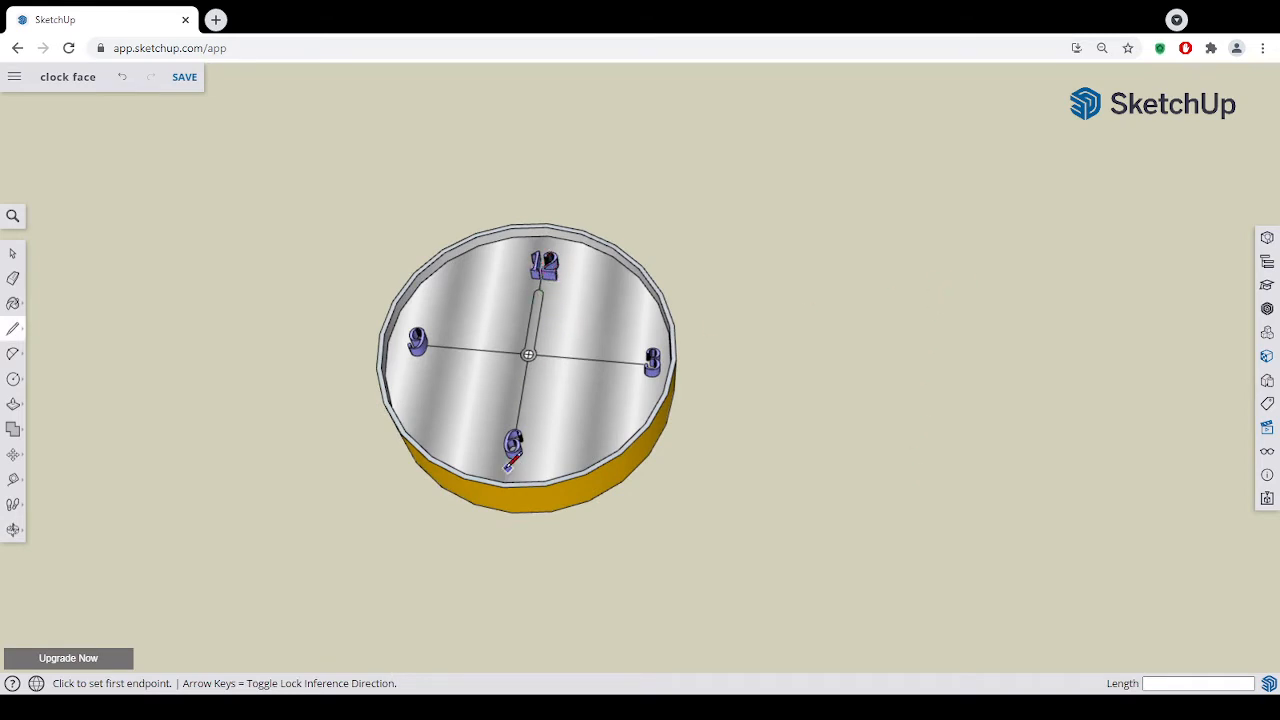
left_click(979, 278)
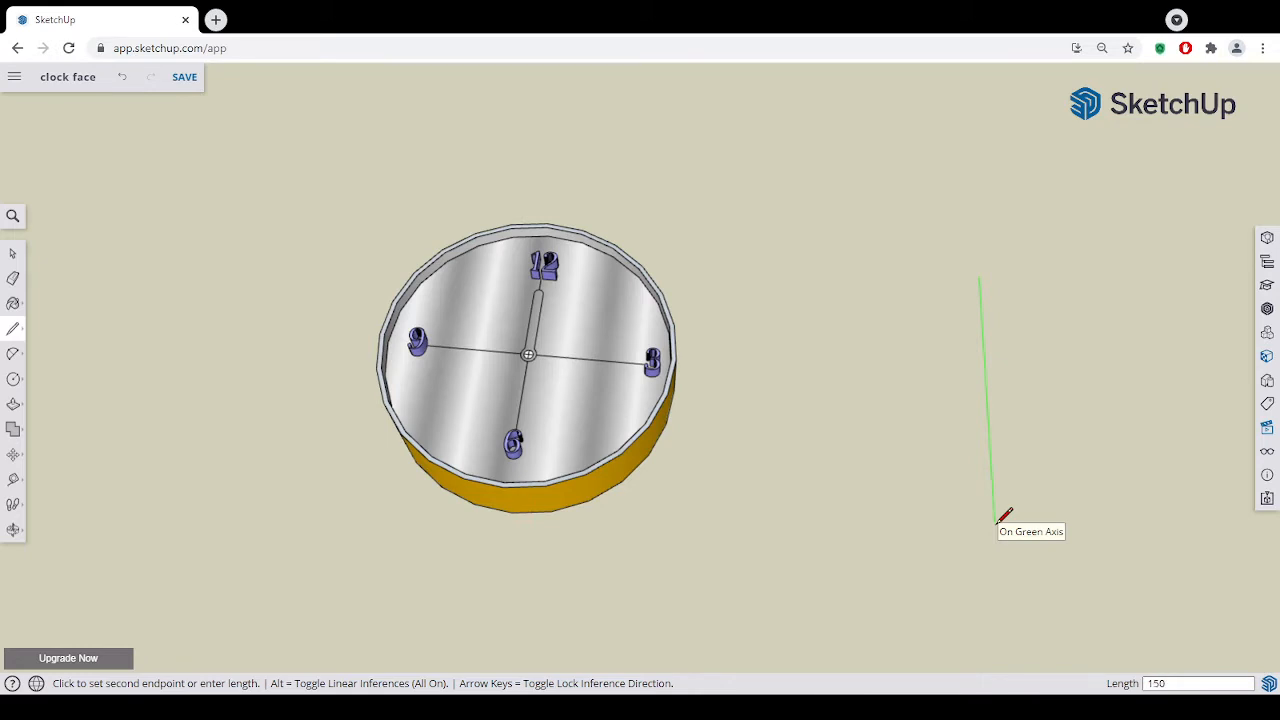
key("Return")
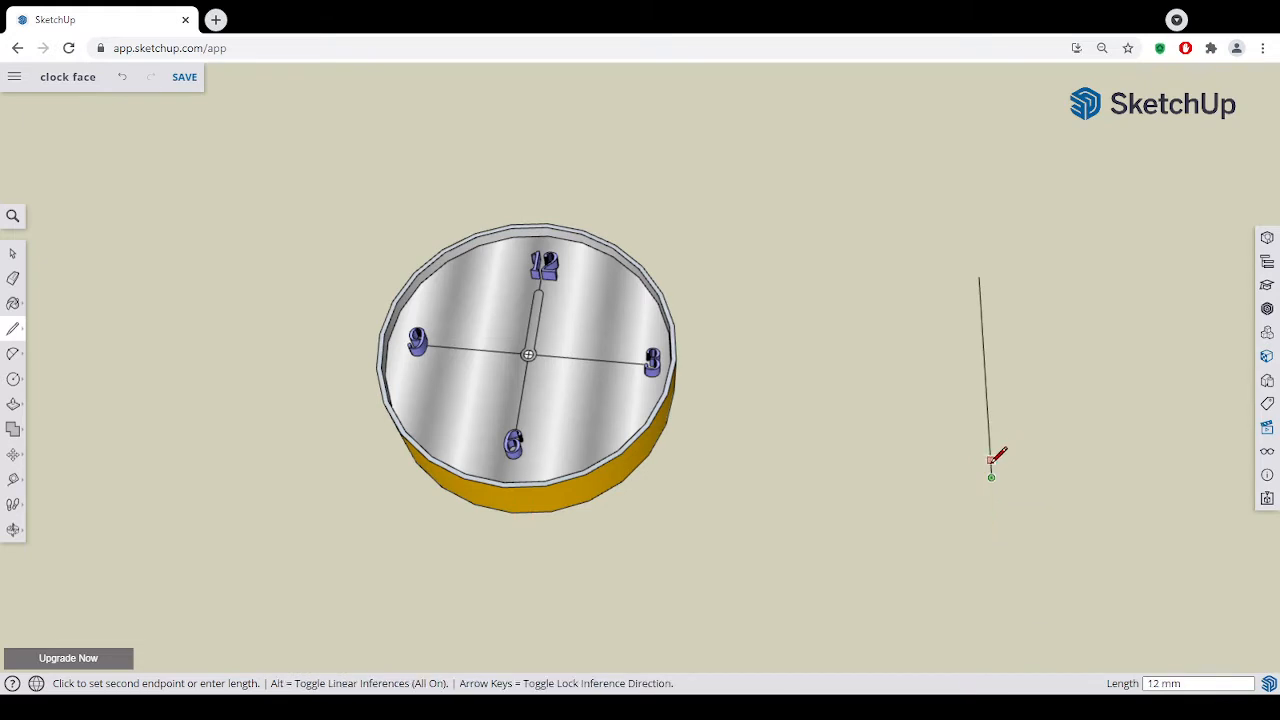
key("Escape")
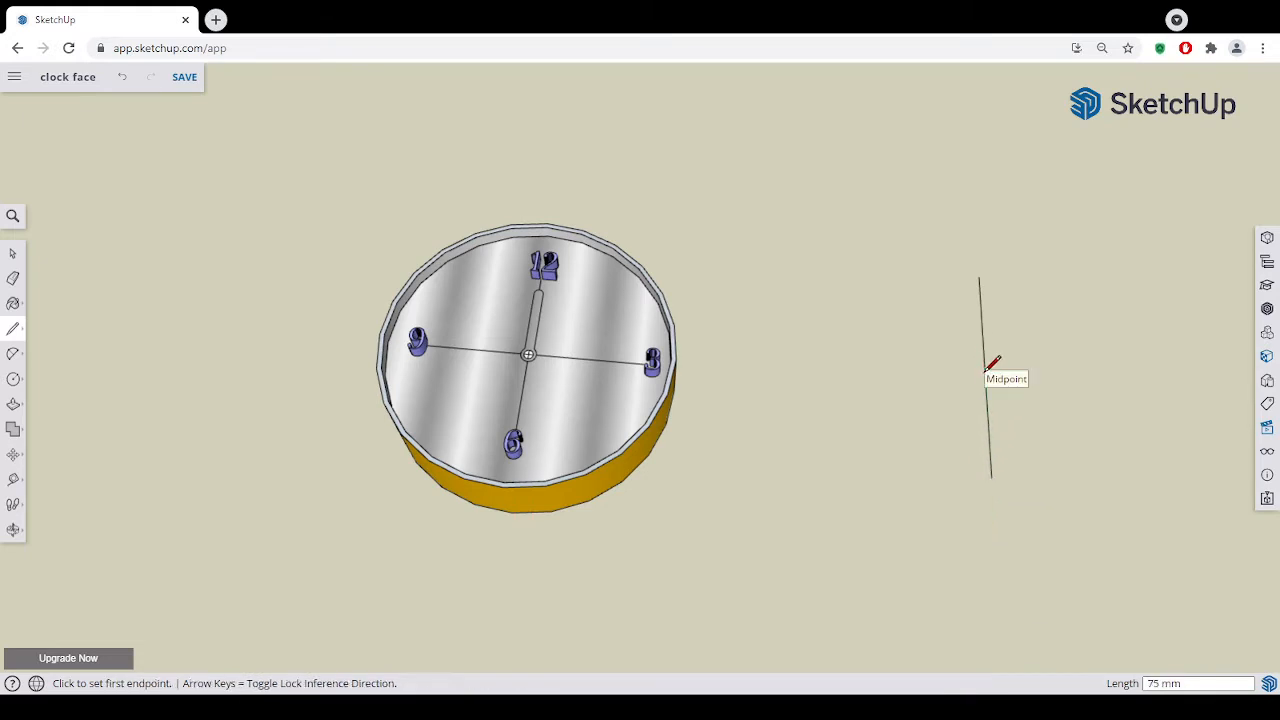
- Try to draw a 75 mm line along the red axis from the midpoint of the 150 mm line, and undo it
left_click(985, 372)
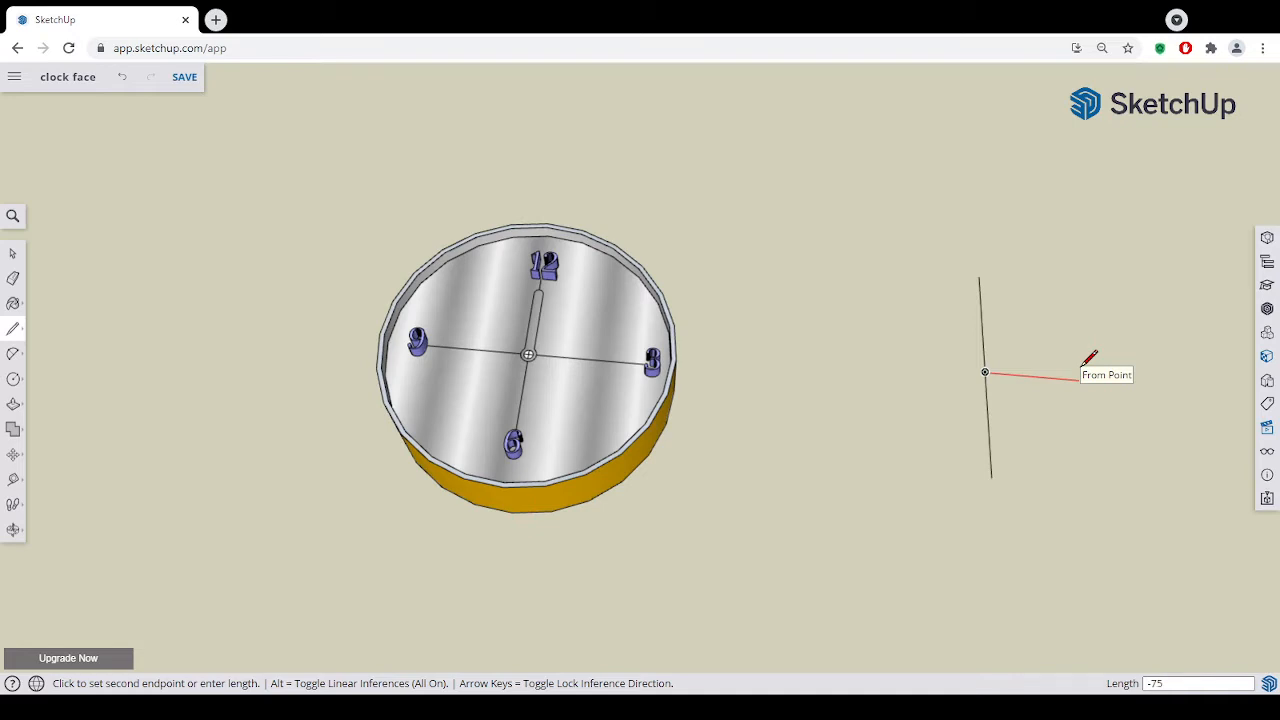
type("-75")
key("Return")
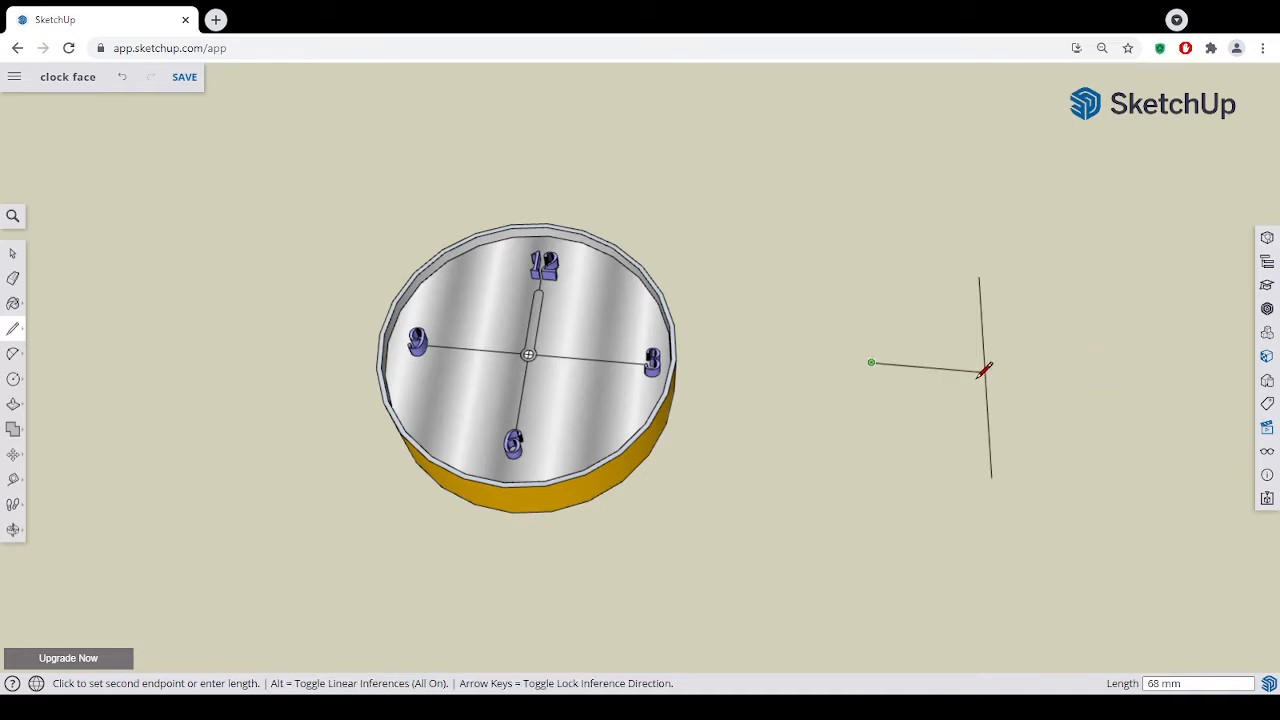
key("Escape")
left_click(1112, 379)
left_click(828, 257)
left_click(122, 77)
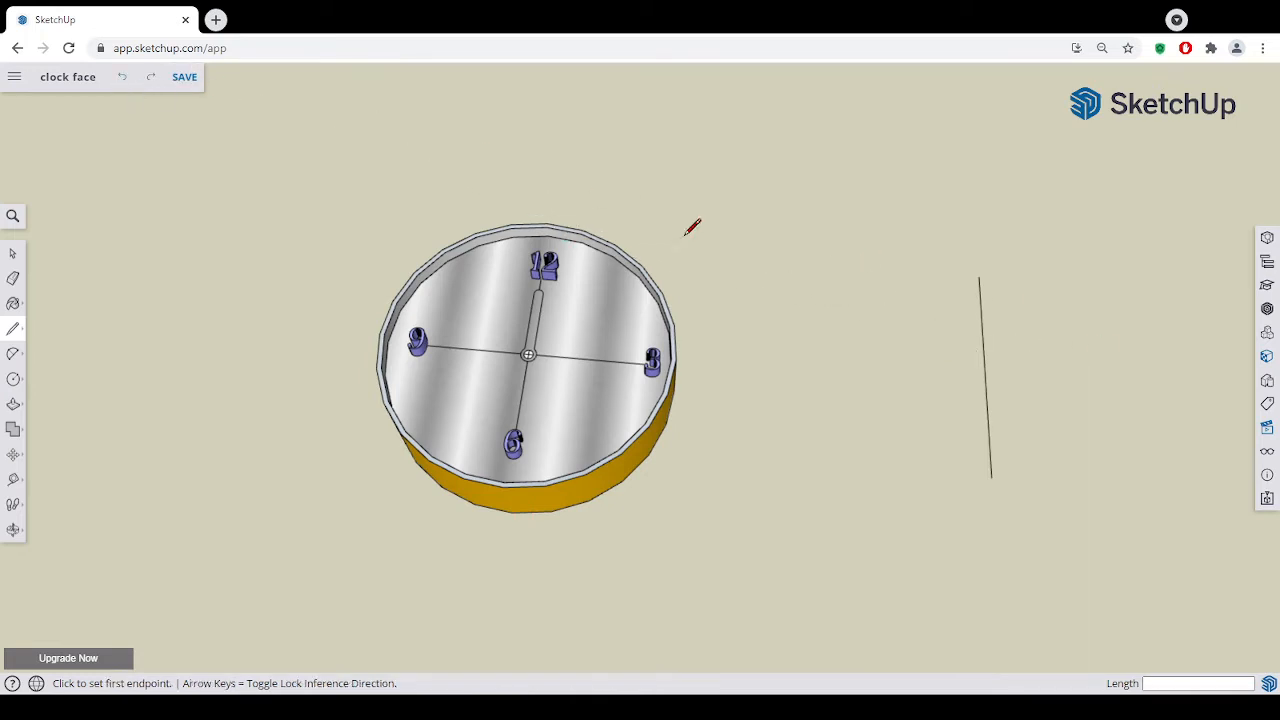
- Draw a 75 mm line along the positive red axis from the midpoint of the 150 mm line, heading away from the clock
left_click(986, 371)
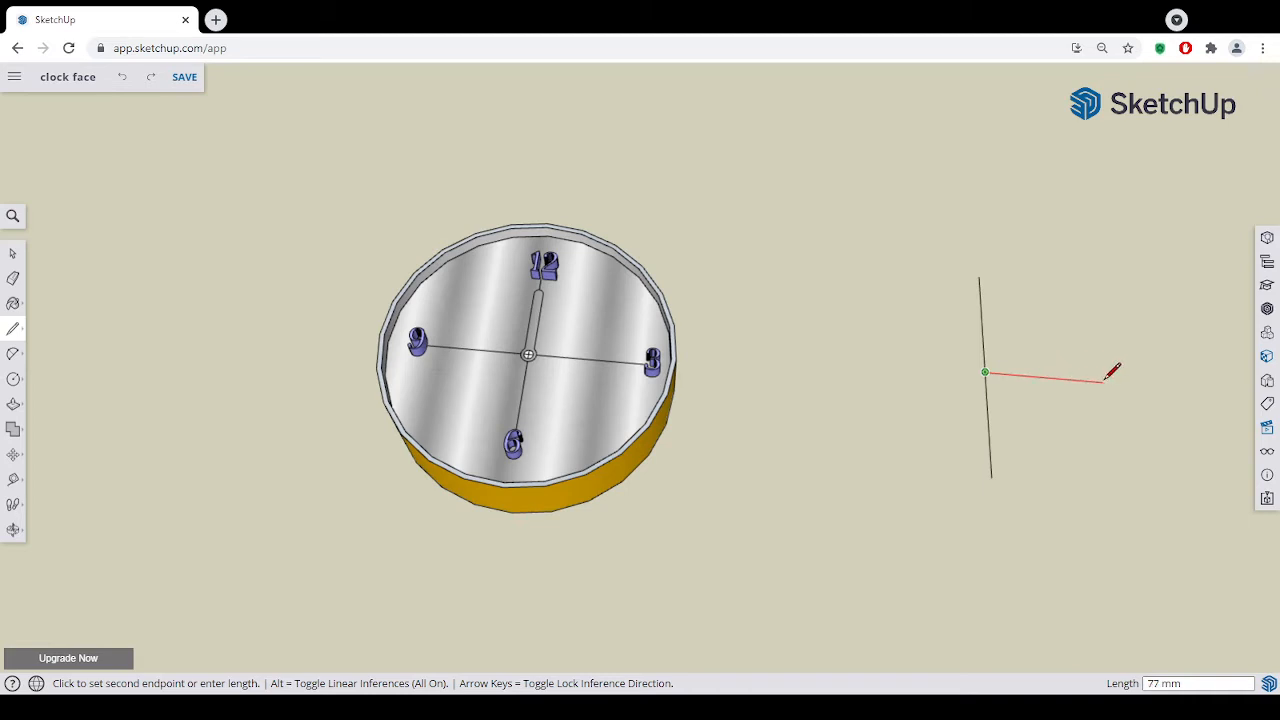
left_click(1100, 380)
key("Escape")
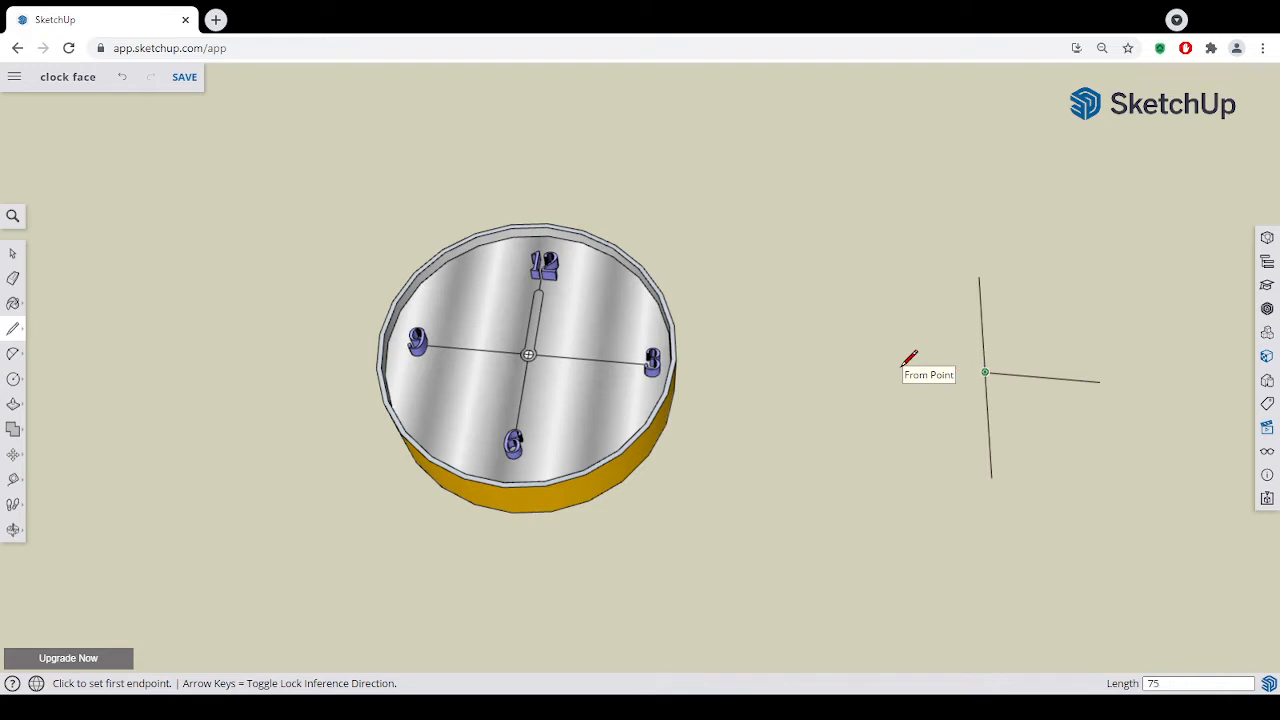
- Draw the opposite 75 mm line along the red axis from the same midpoint, towards the clock, to complete the cross
left_click(985, 372)
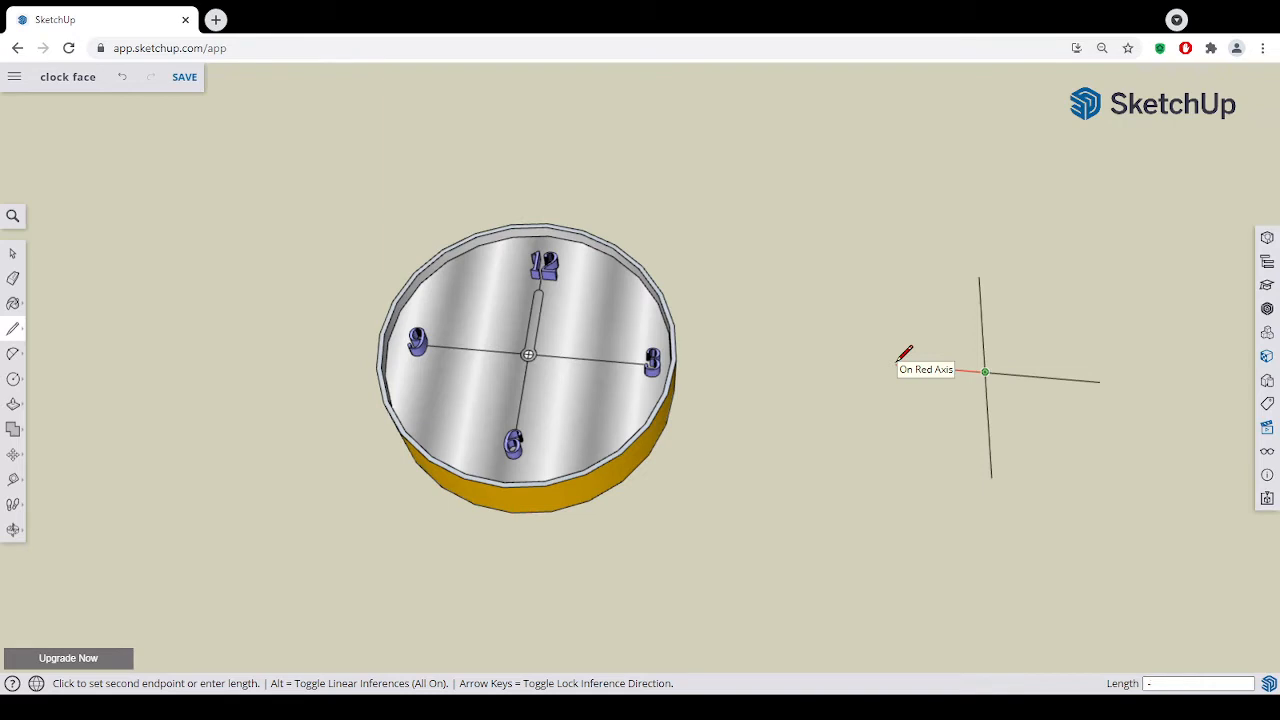
key("Escape")
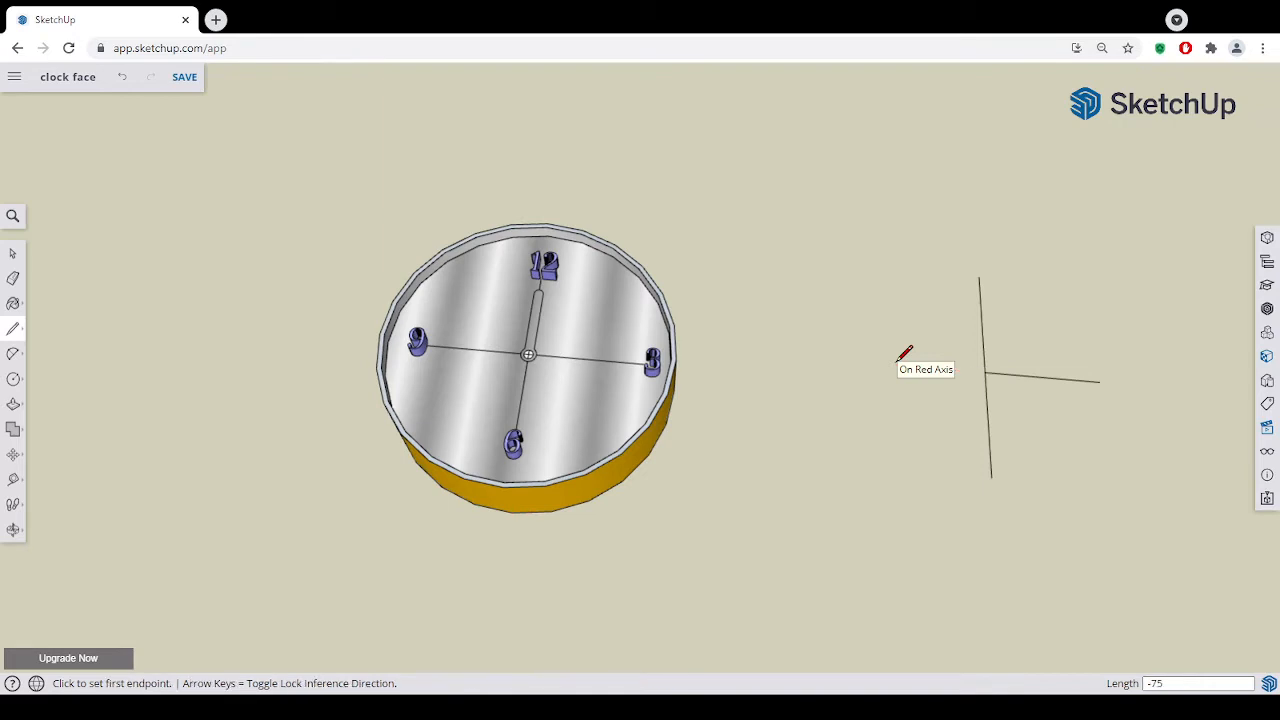
left_click(985, 372)
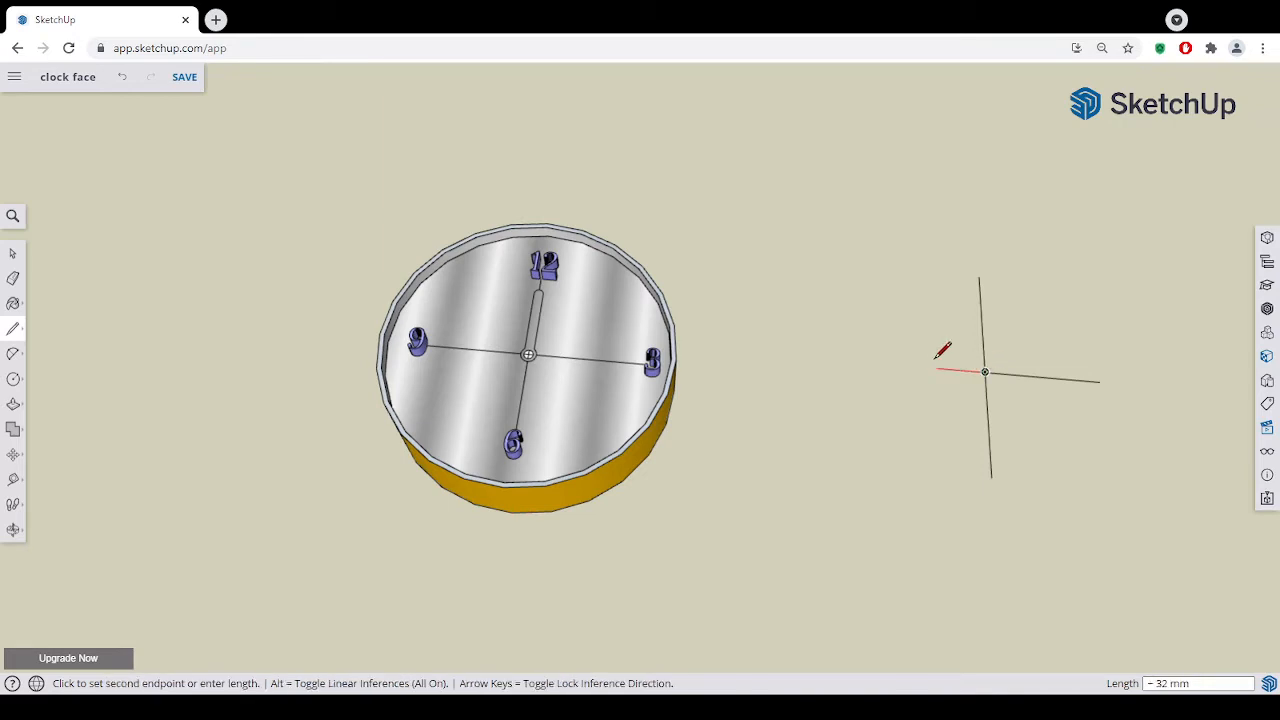
left_click(872, 360)
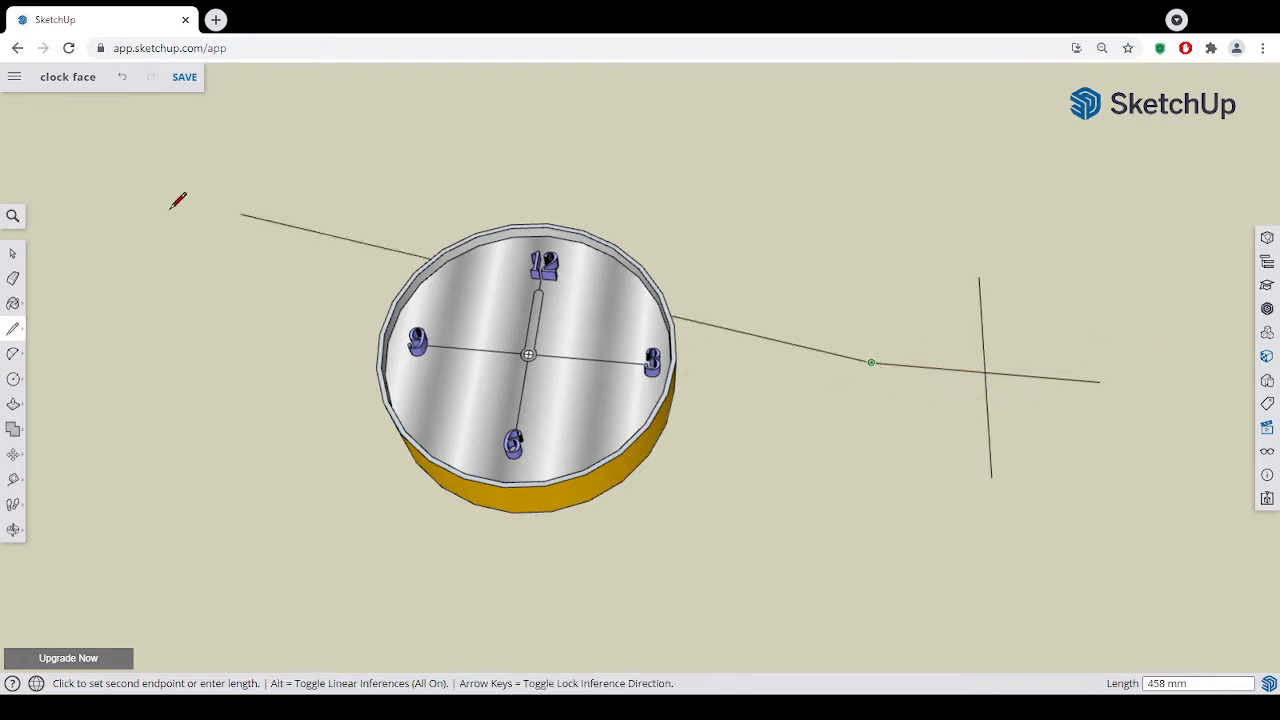
left_click(8, 253)
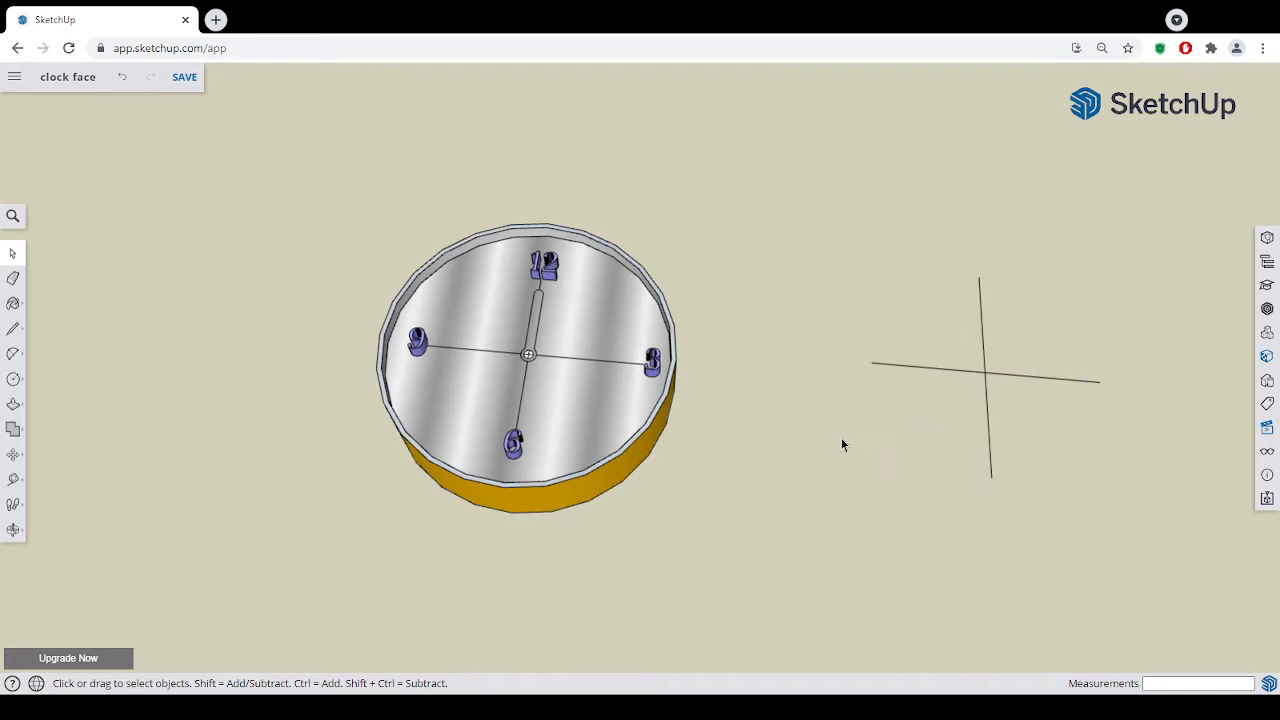
- Draw a smaller cross freehand between the clock and the large cross, with horizontal arms about 28 mm long
left_click(13, 328)
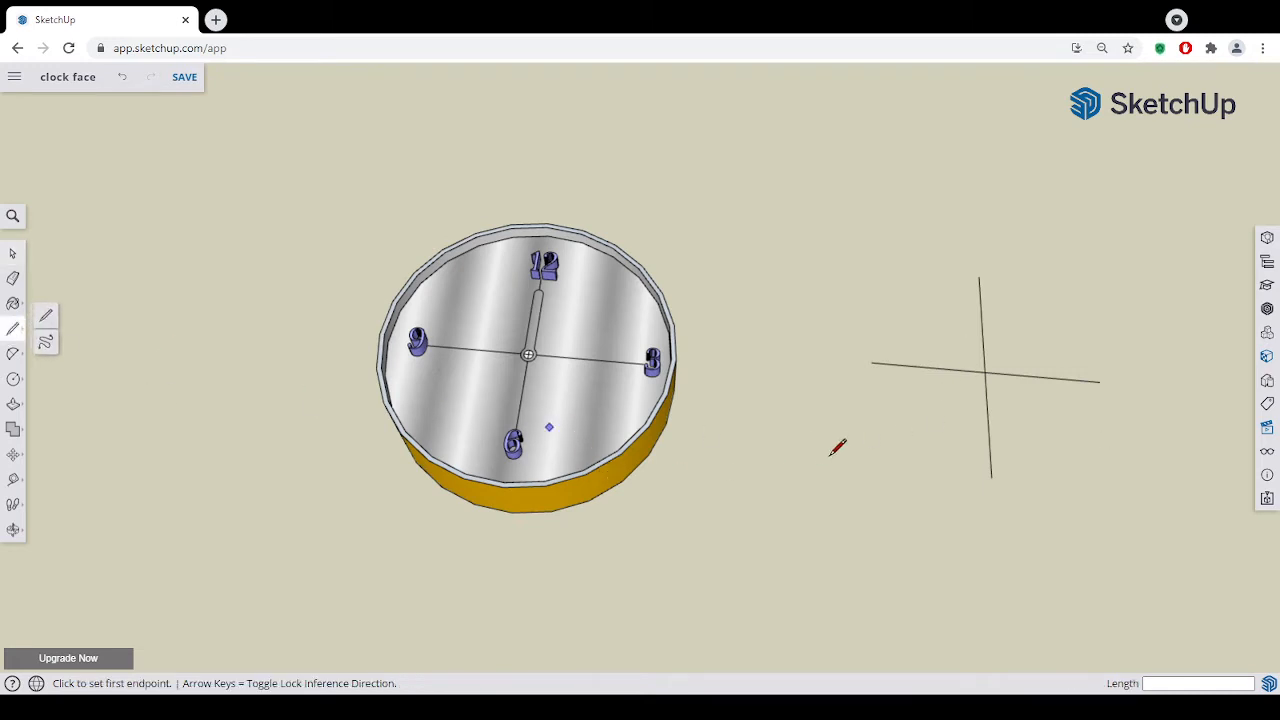
left_click(840, 427)
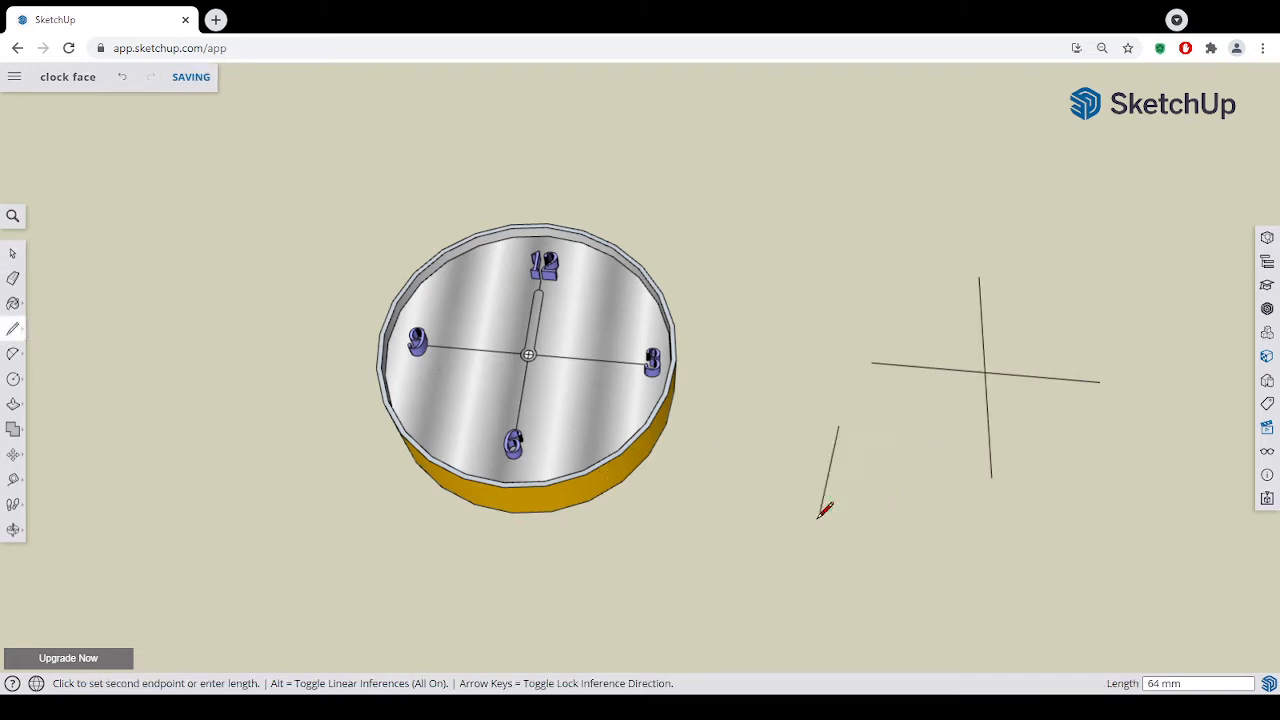
left_click(838, 515)
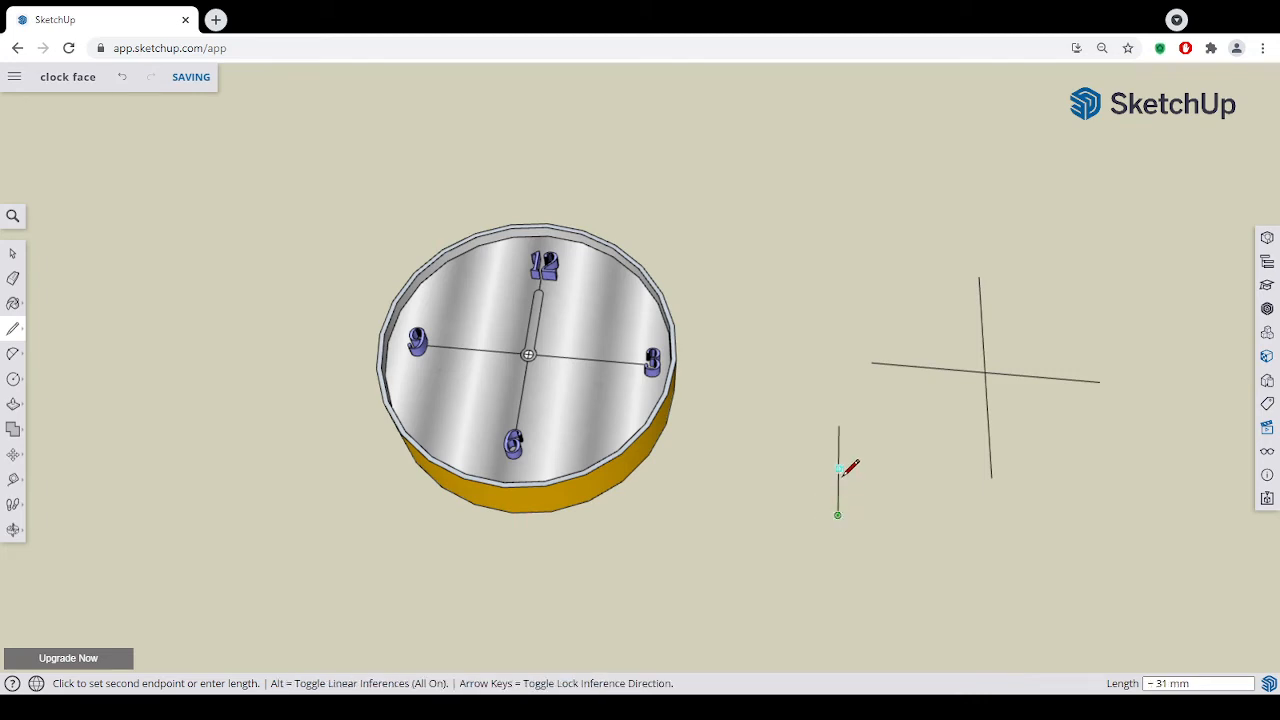
key("Escape")
left_click(839, 464)
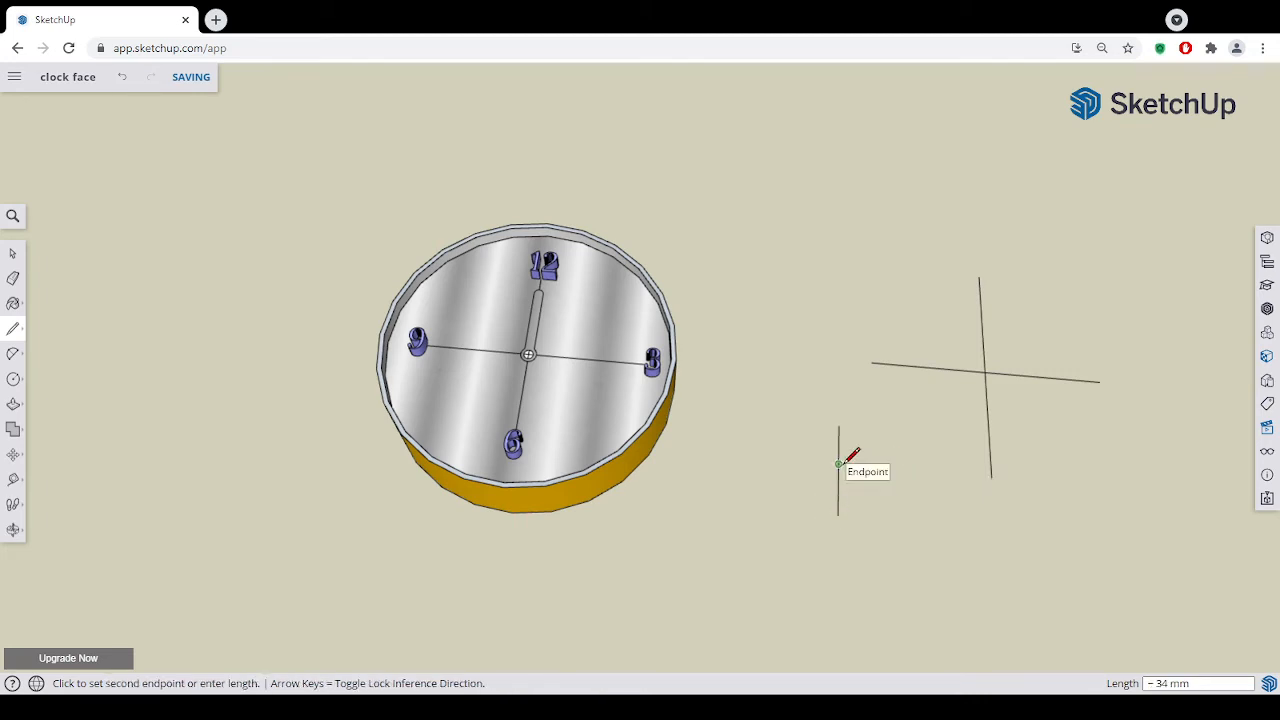
left_click(882, 467)
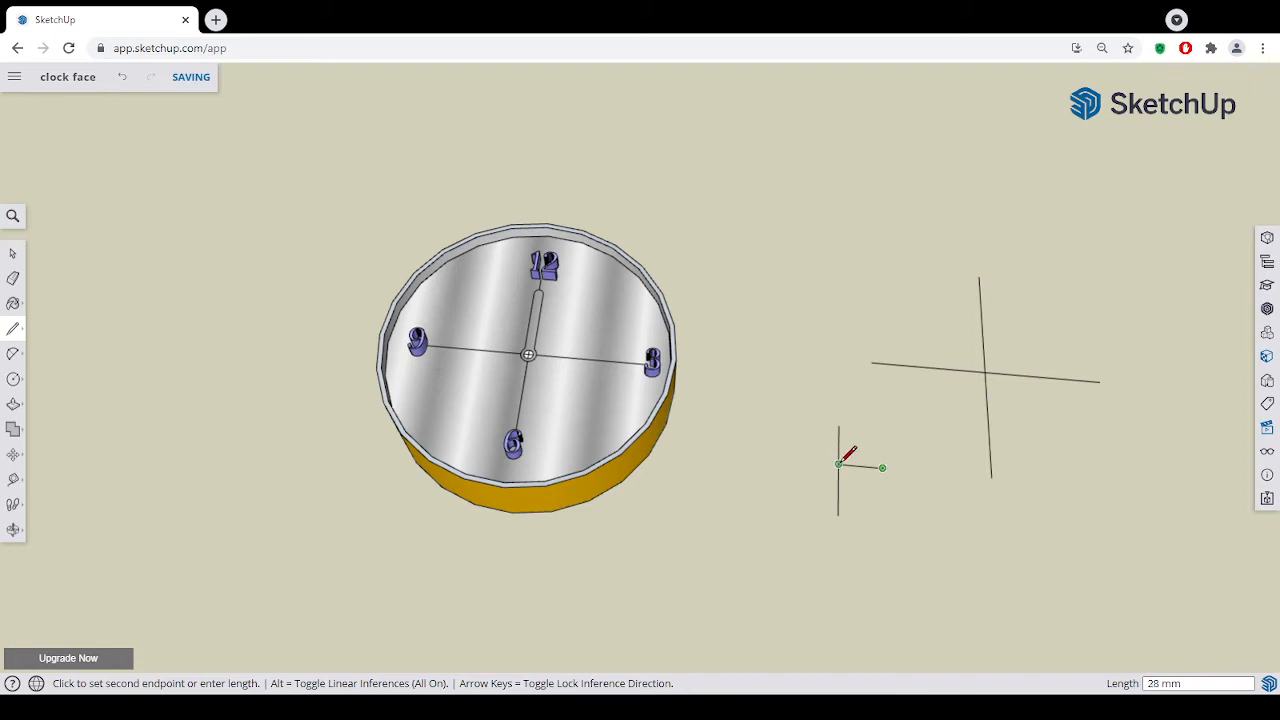
key("Escape")
left_click(797, 461)
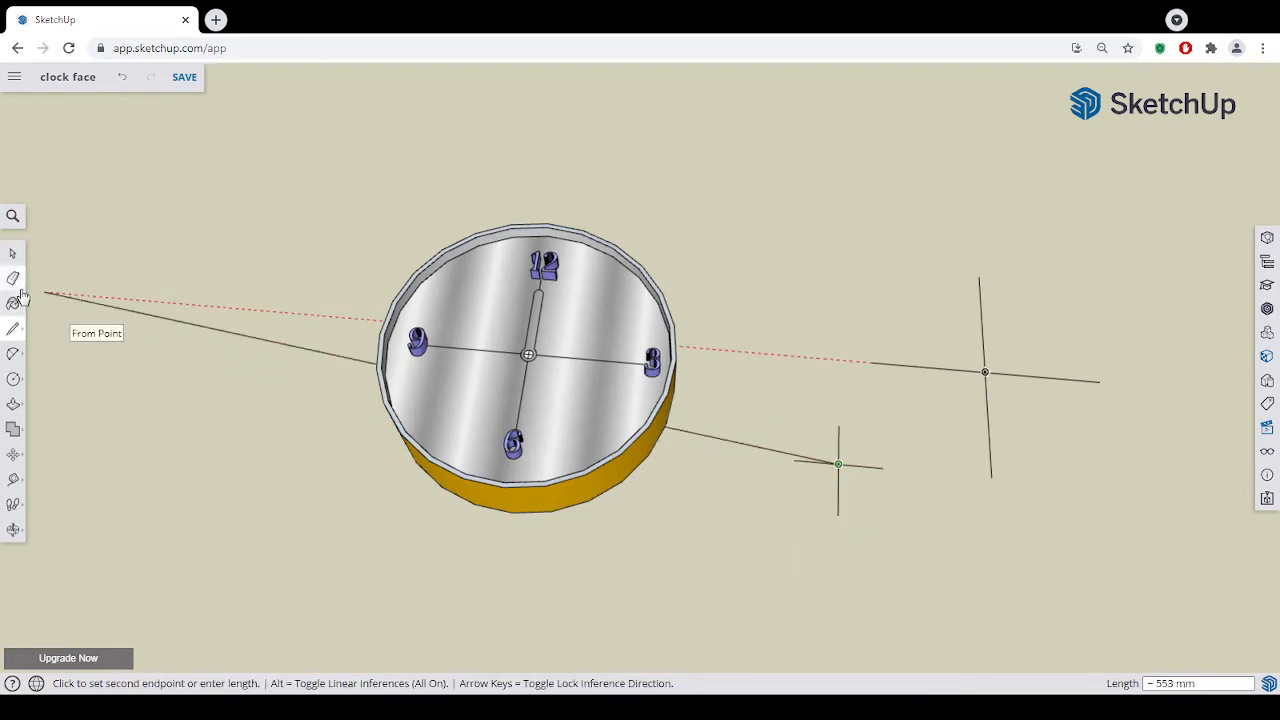
left_click(12, 253)
- Erase all the lines of the small freehand cross
left_click(13, 279)
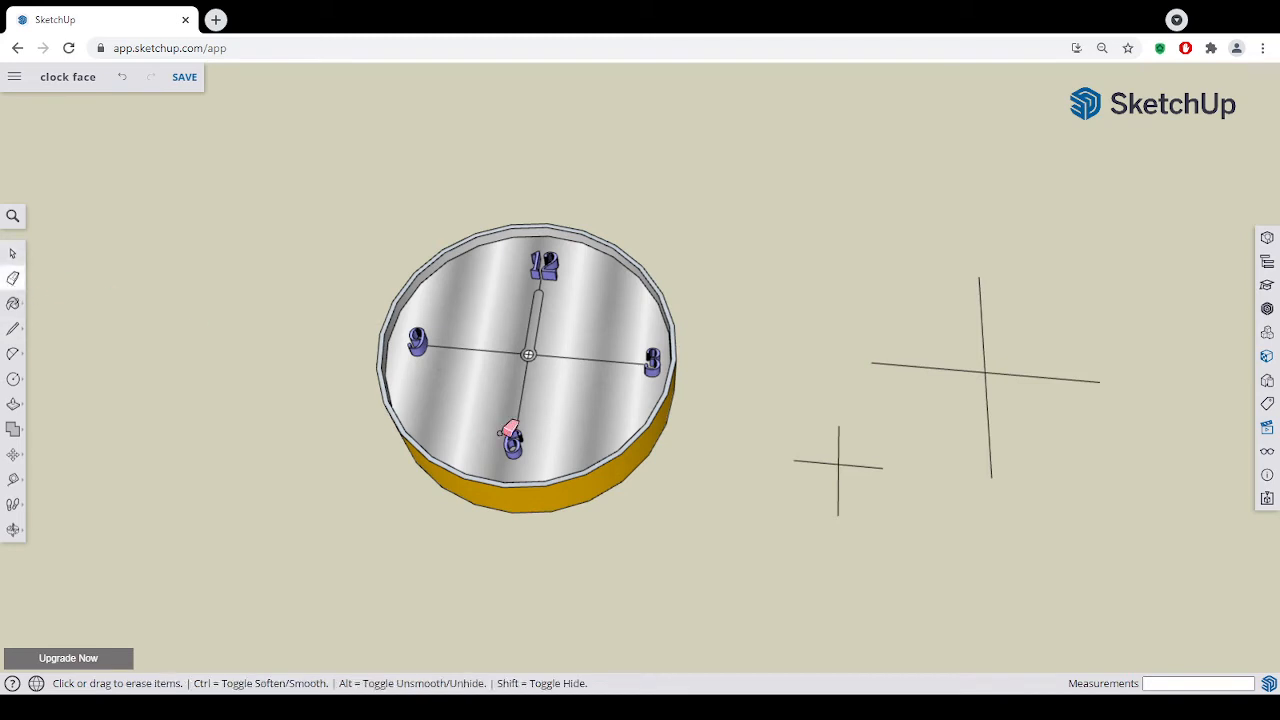
left_click(839, 445)
left_click(848, 465)
left_click(839, 472)
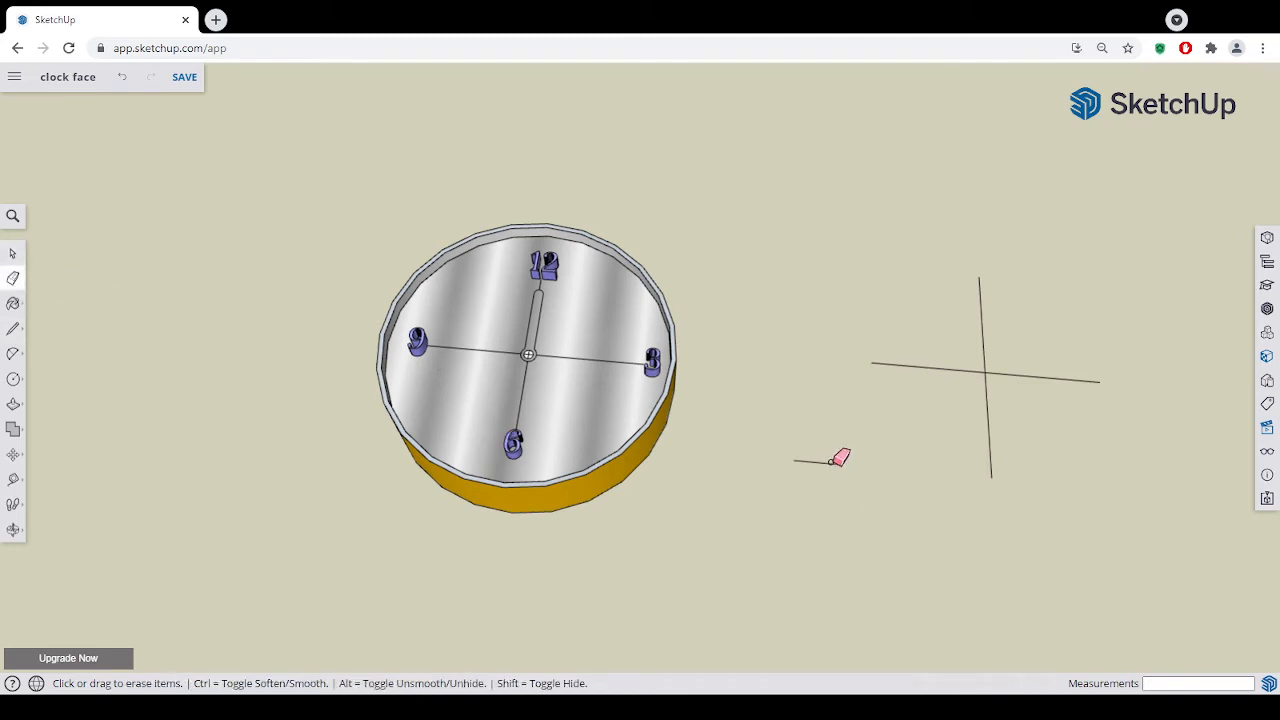
left_click(834, 463)
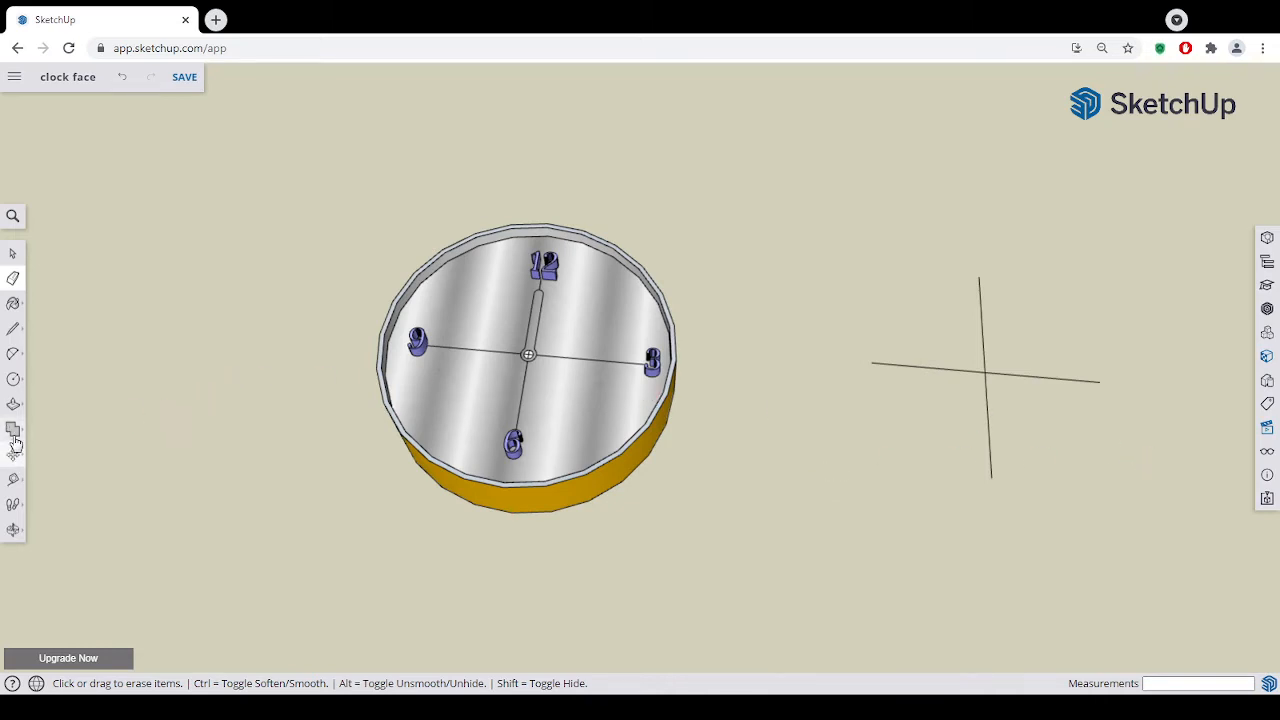
- Create the 3D text "12" in Lora, 15 mm high with 10 mm extrusion, and place it at the upper end of the cross
left_click(13, 380)
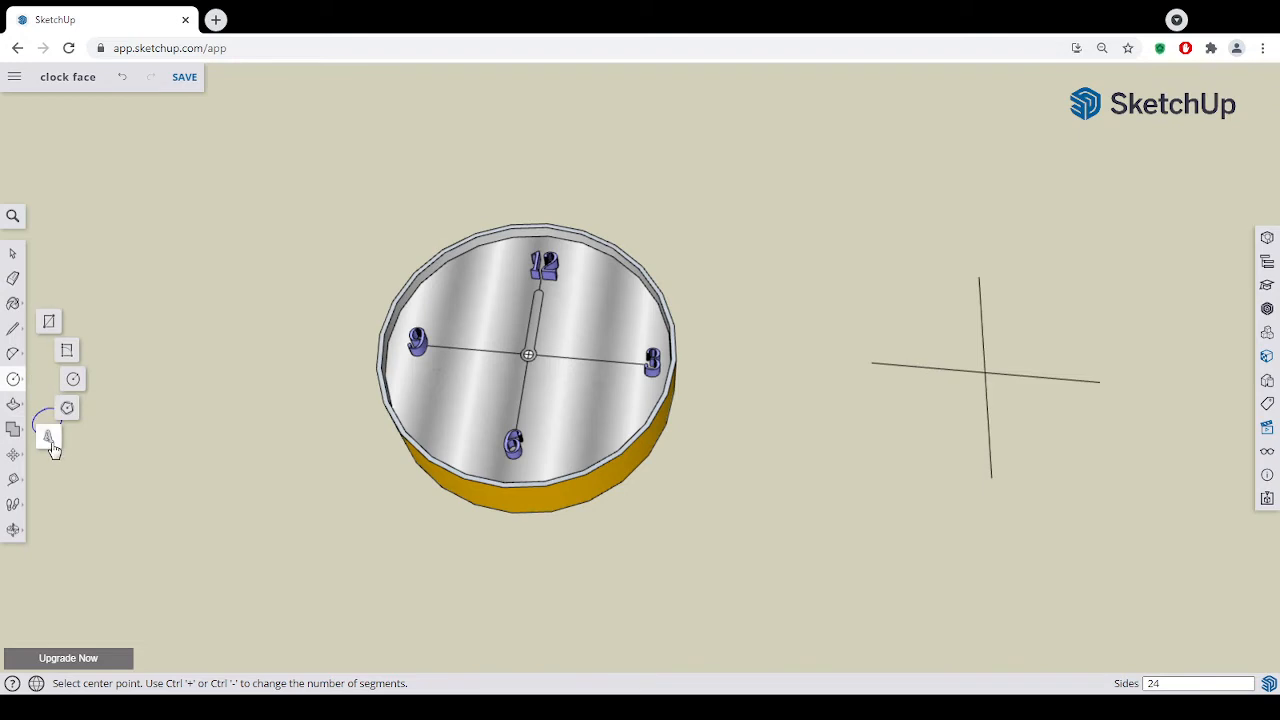
left_click(50, 440)
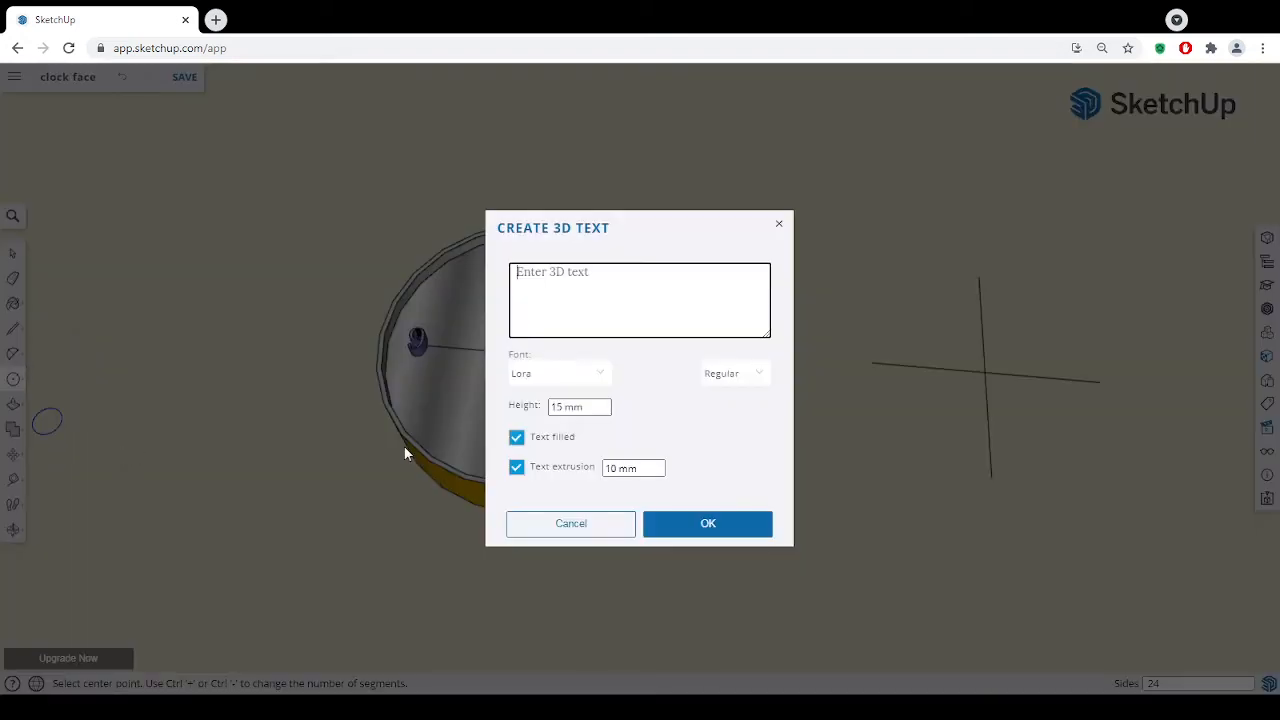
left_click(597, 409)
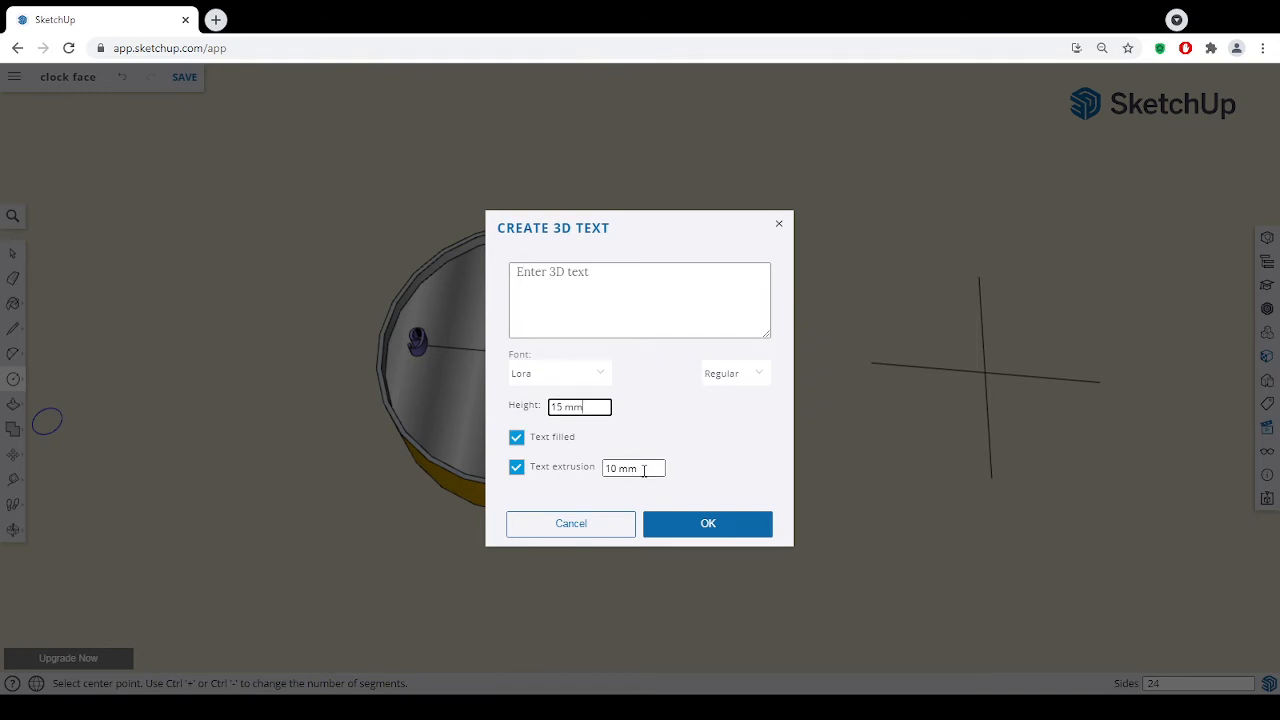
left_click(644, 471)
left_click(622, 315)
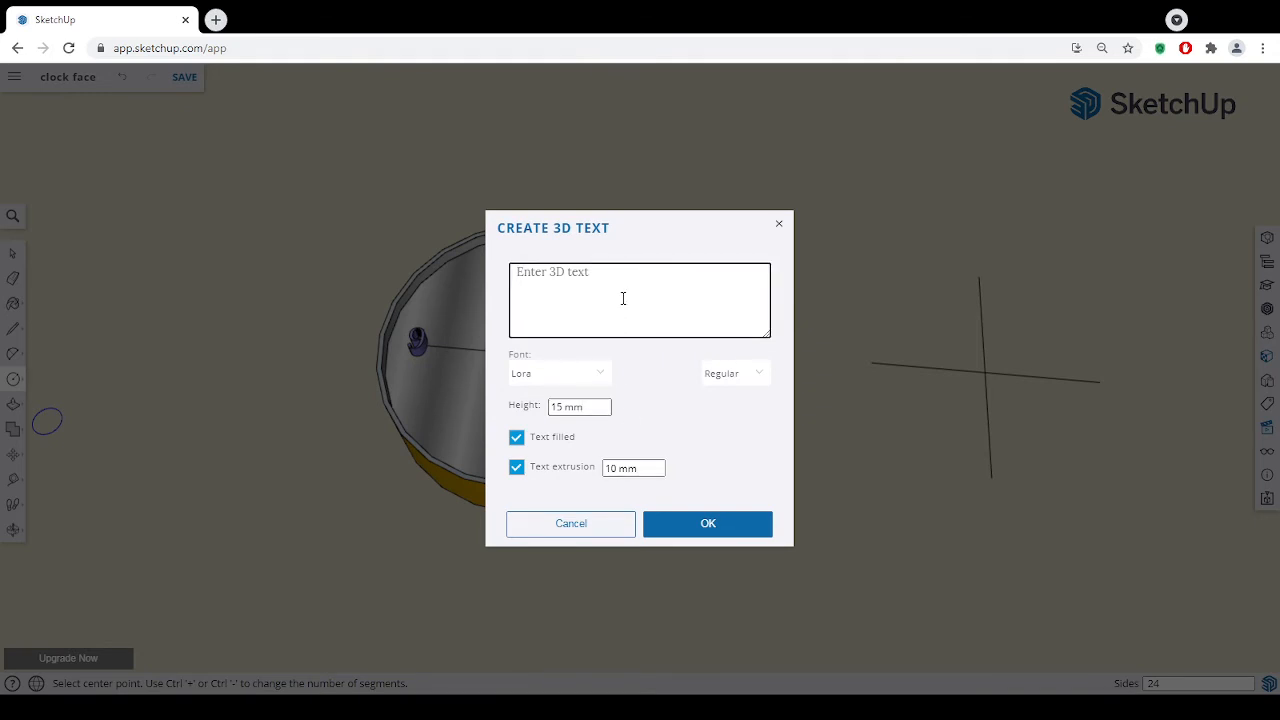
type("12")
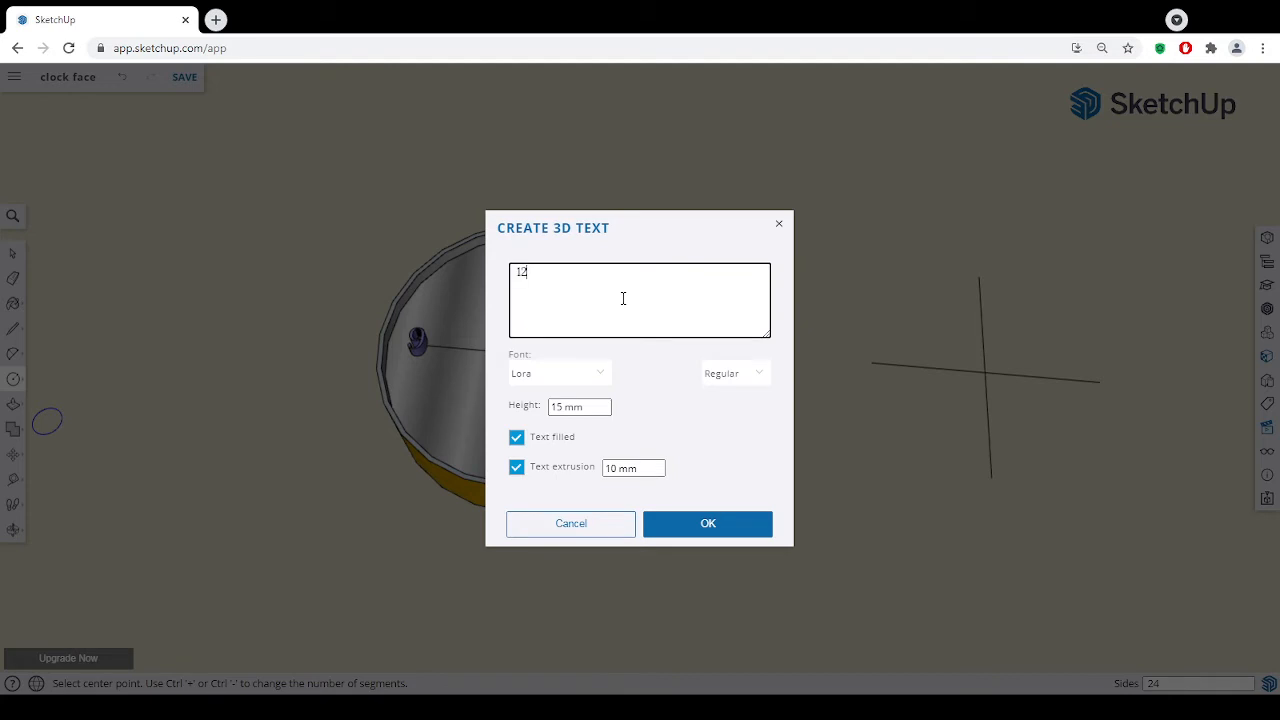
left_click(717, 523)
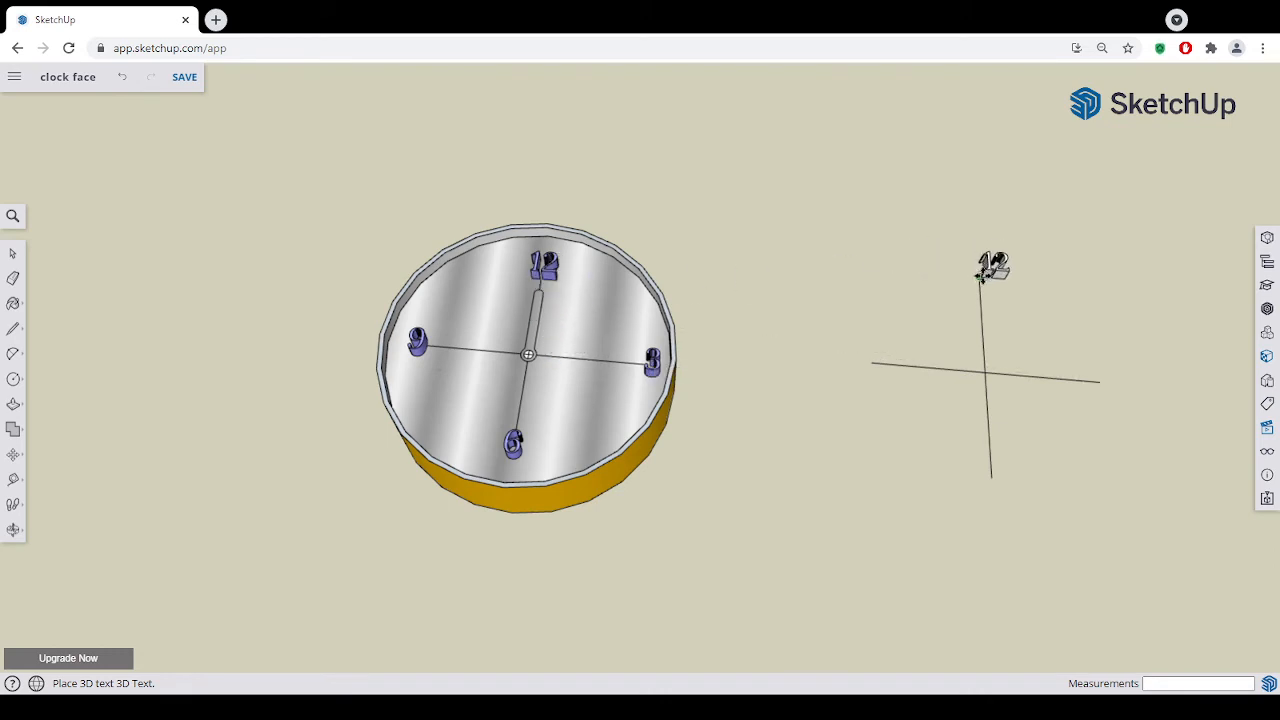
left_click(980, 277)
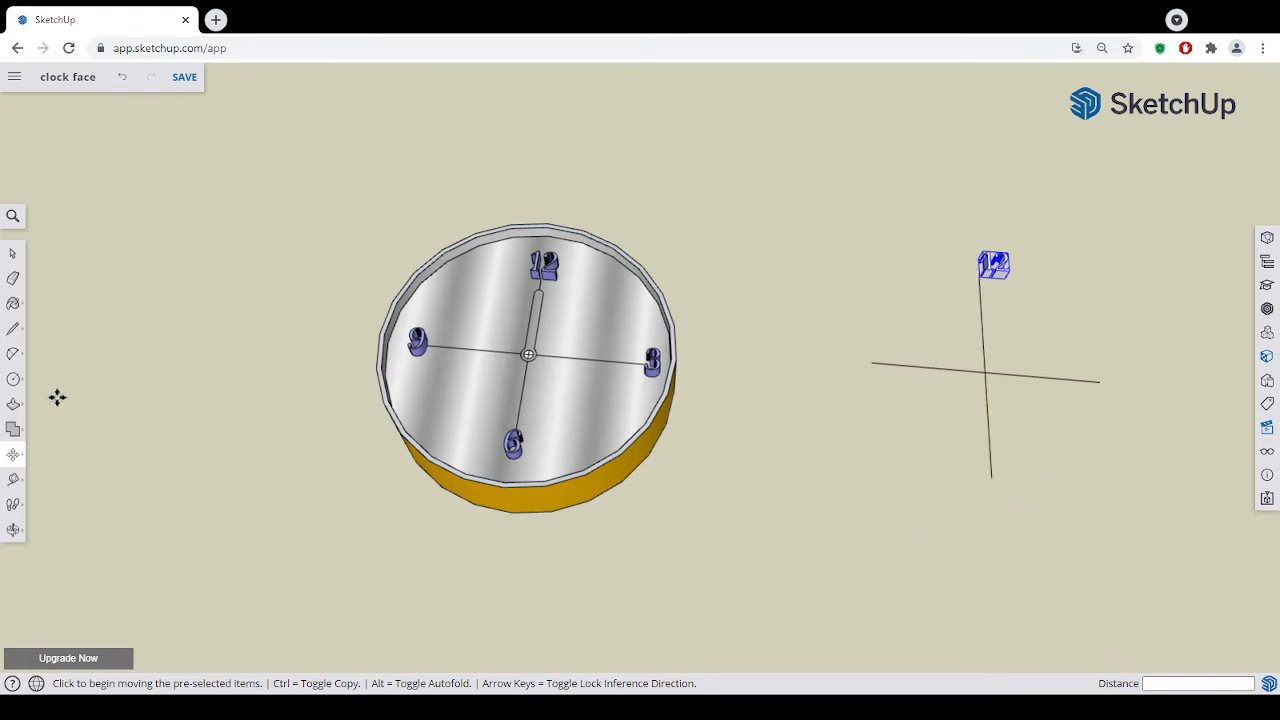
- Create the 3D text "6" in Lora, 15 mm high with 10 mm extrusion, and place it at the lower end of the cross
left_click(14, 385)
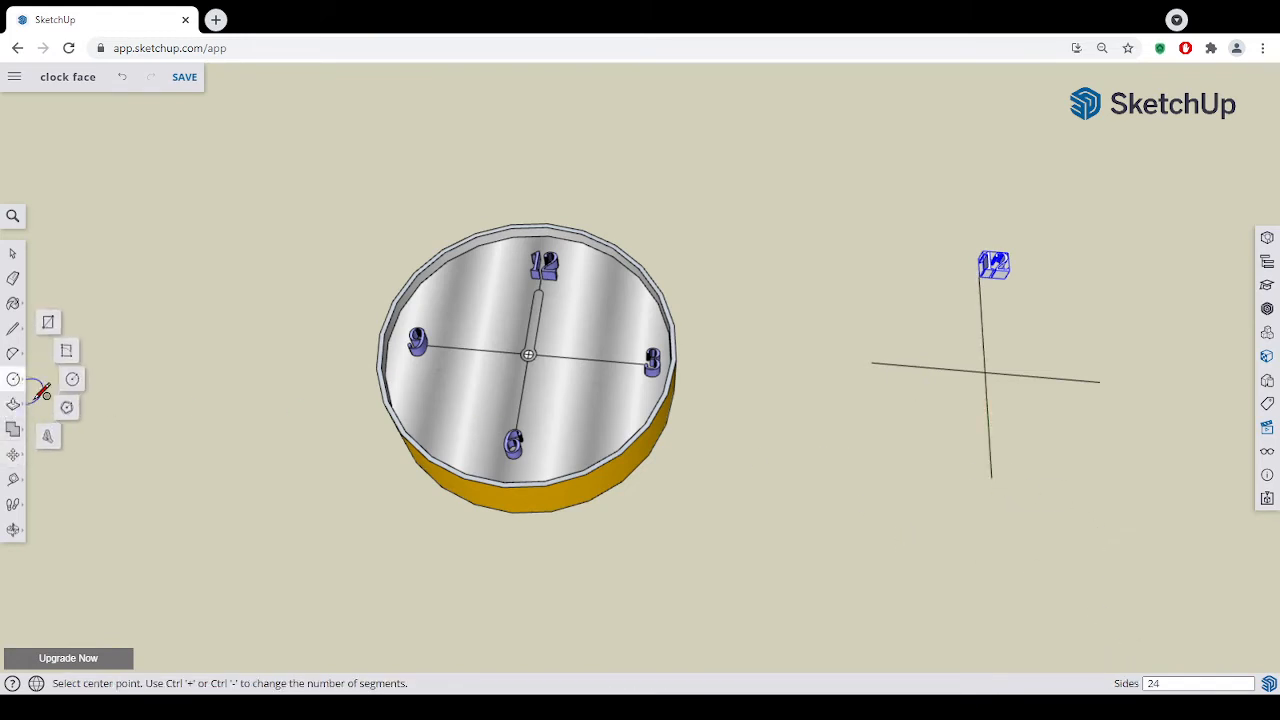
left_click(52, 438)
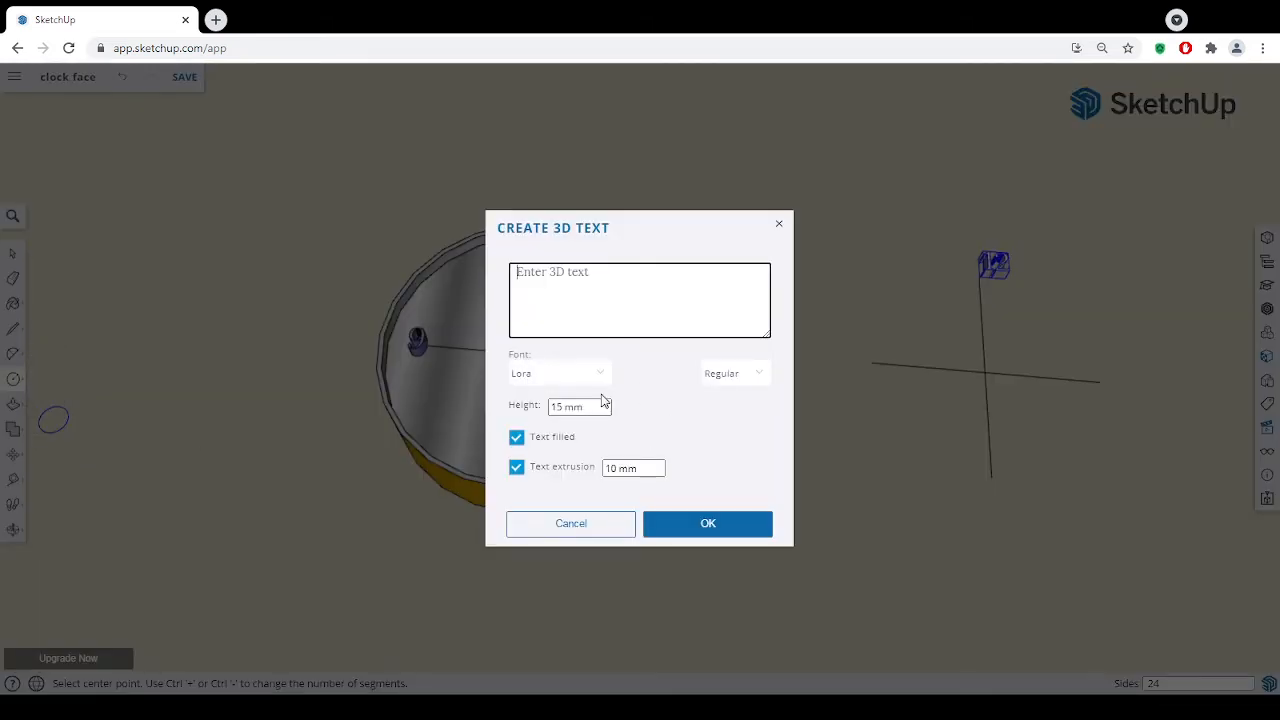
type("6")
left_click(748, 537)
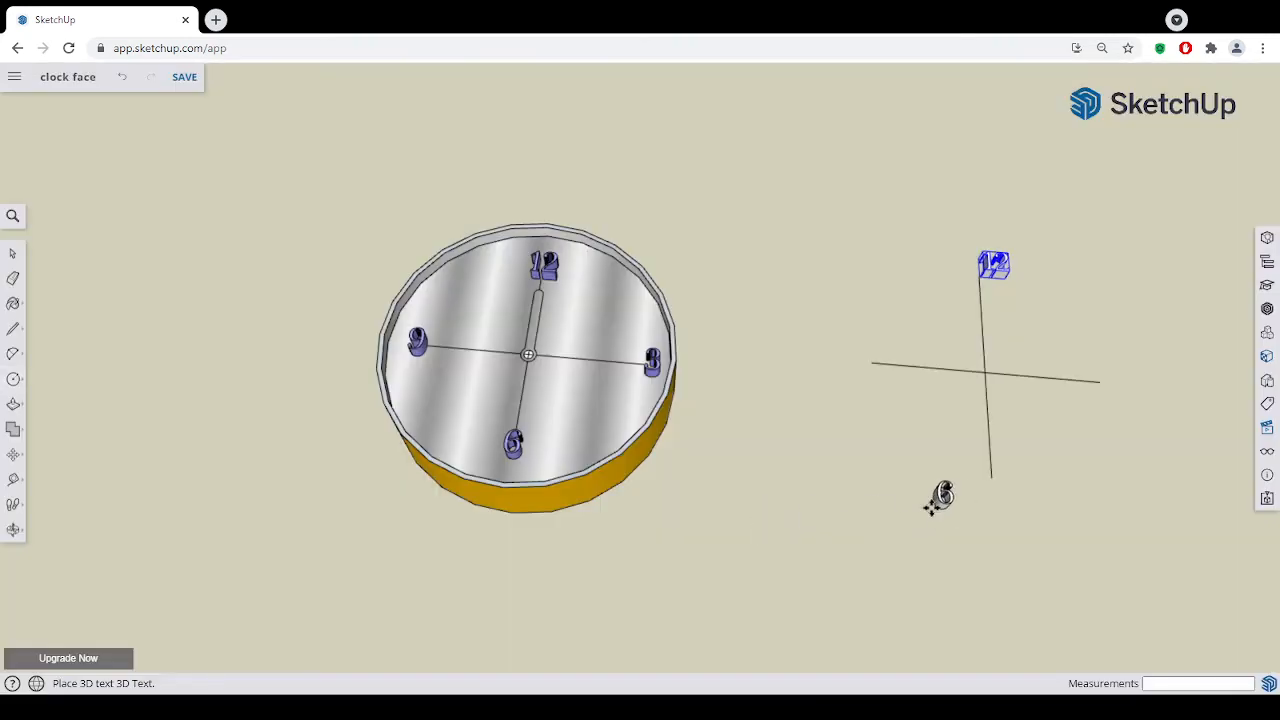
left_click(995, 480)
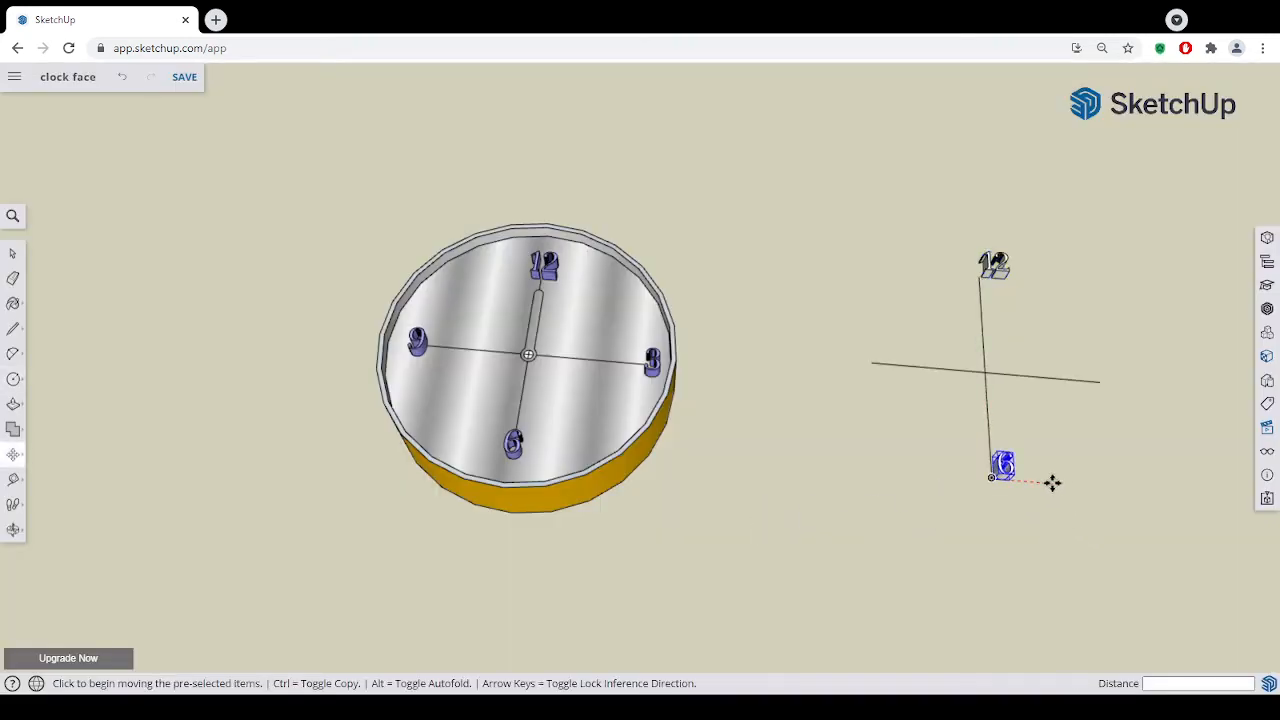
- Move the 6 away from the cross centre by about 15 mm so its upper corner meets the line's lower endpoint
scroll(1051, 483, "up", 2)
key("q")
scroll(975, 450, "up", 2)
key("m")
scroll(955, 445, "up", 2)
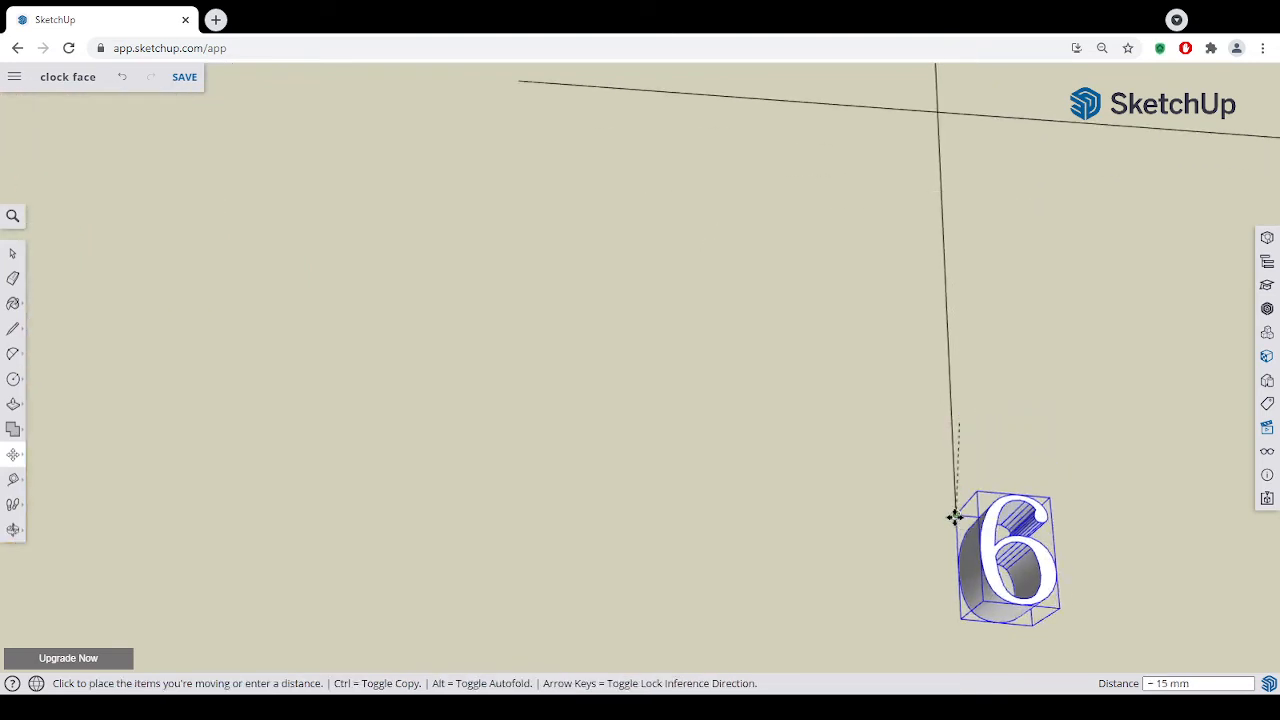
left_click(957, 515)
scroll(1040, 512, "down", 3)
scroll(1090, 517, "down", 2)
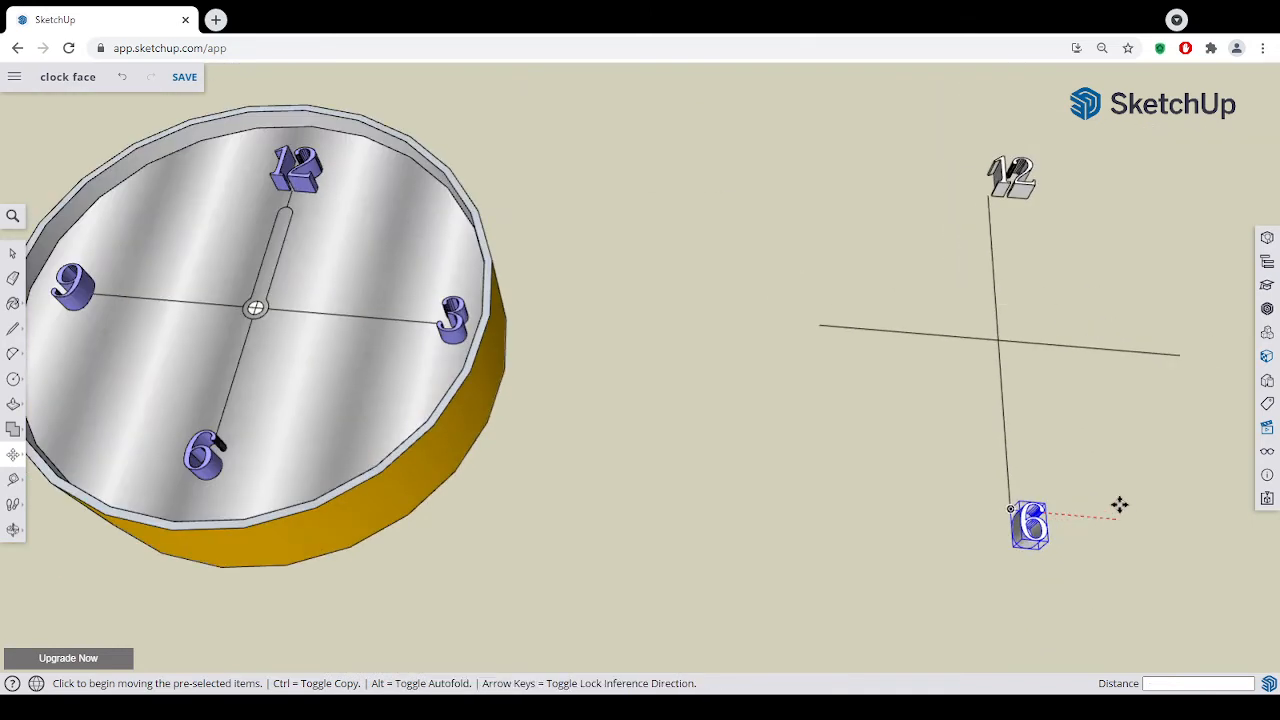
- Create the 3D text "3" in Lora, 15 mm high with 10 mm extrusion, and place it at the right end of the cross
middle_click_drag(1119, 505, 1051, 429)
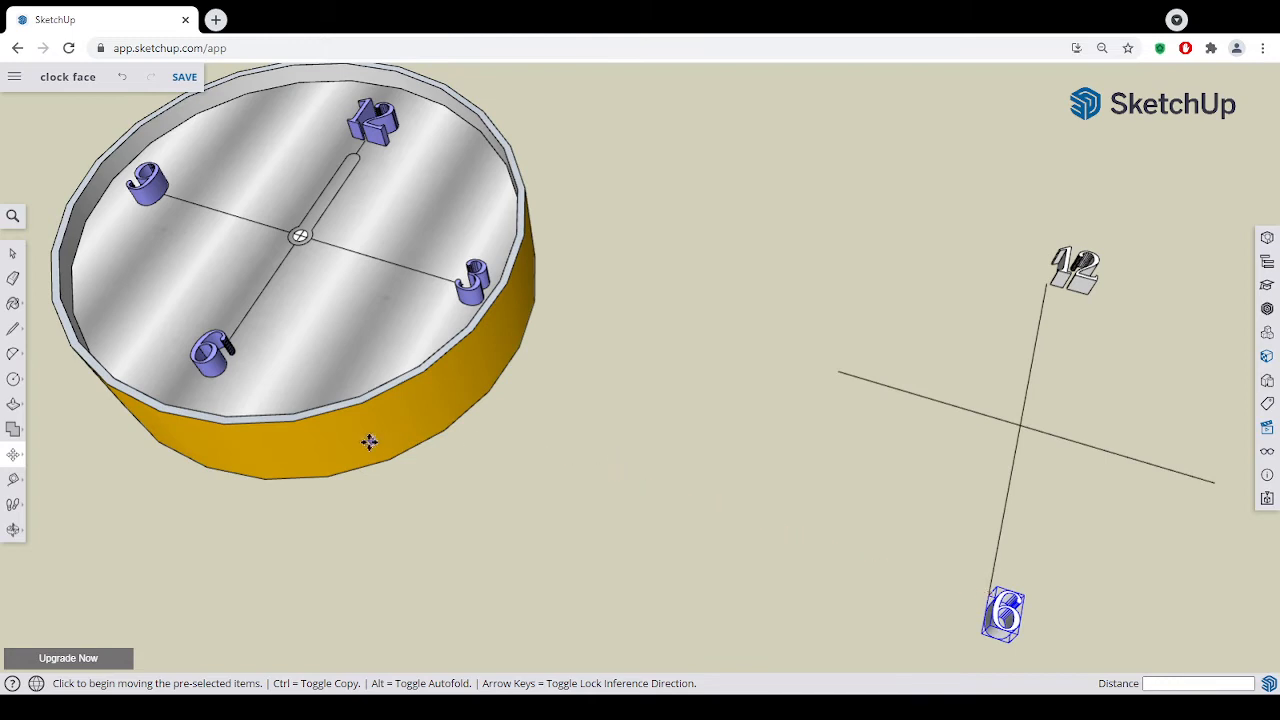
left_click(13, 384)
left_click(50, 438)
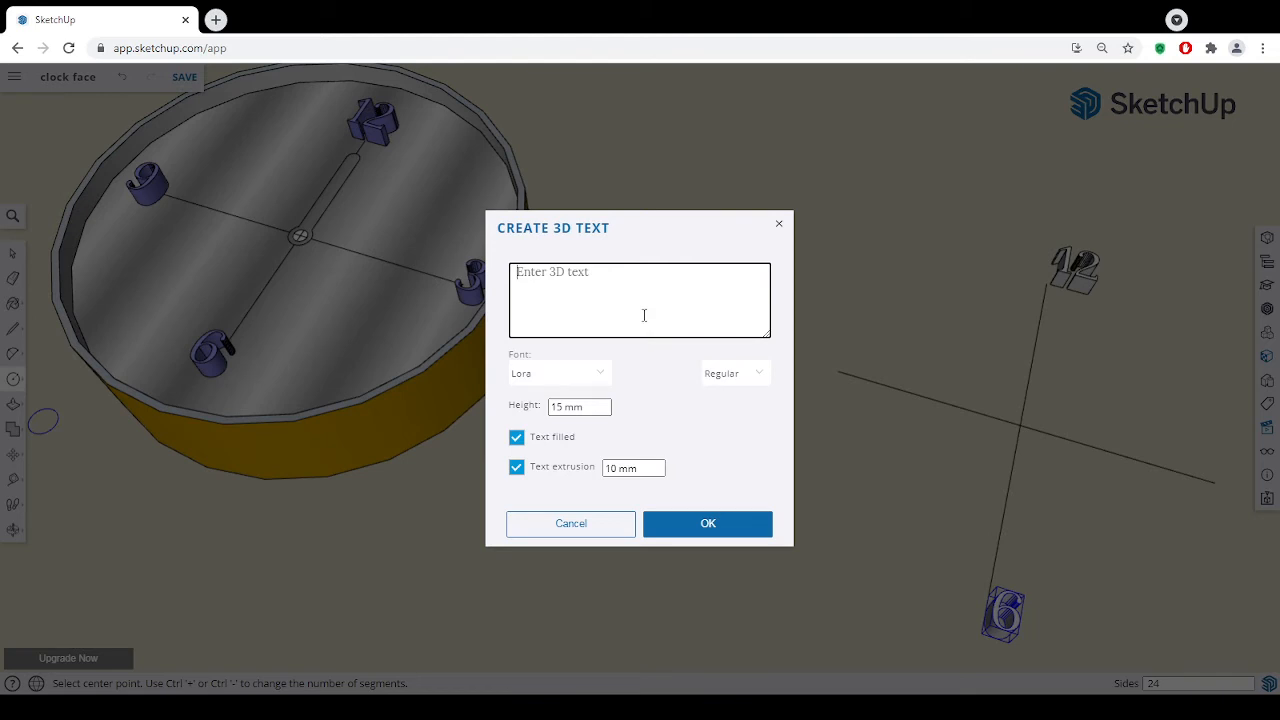
type("3")
left_click(650, 528)
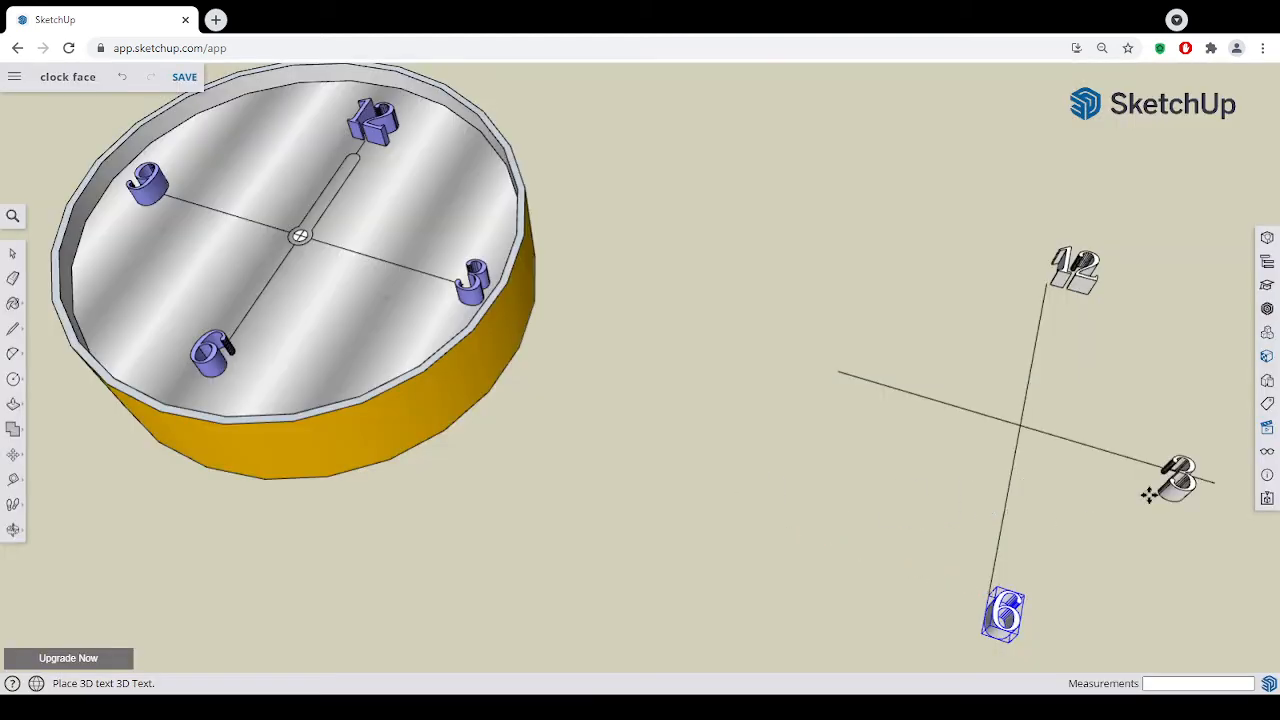
left_click(1212, 484)
right_click(773, 493)
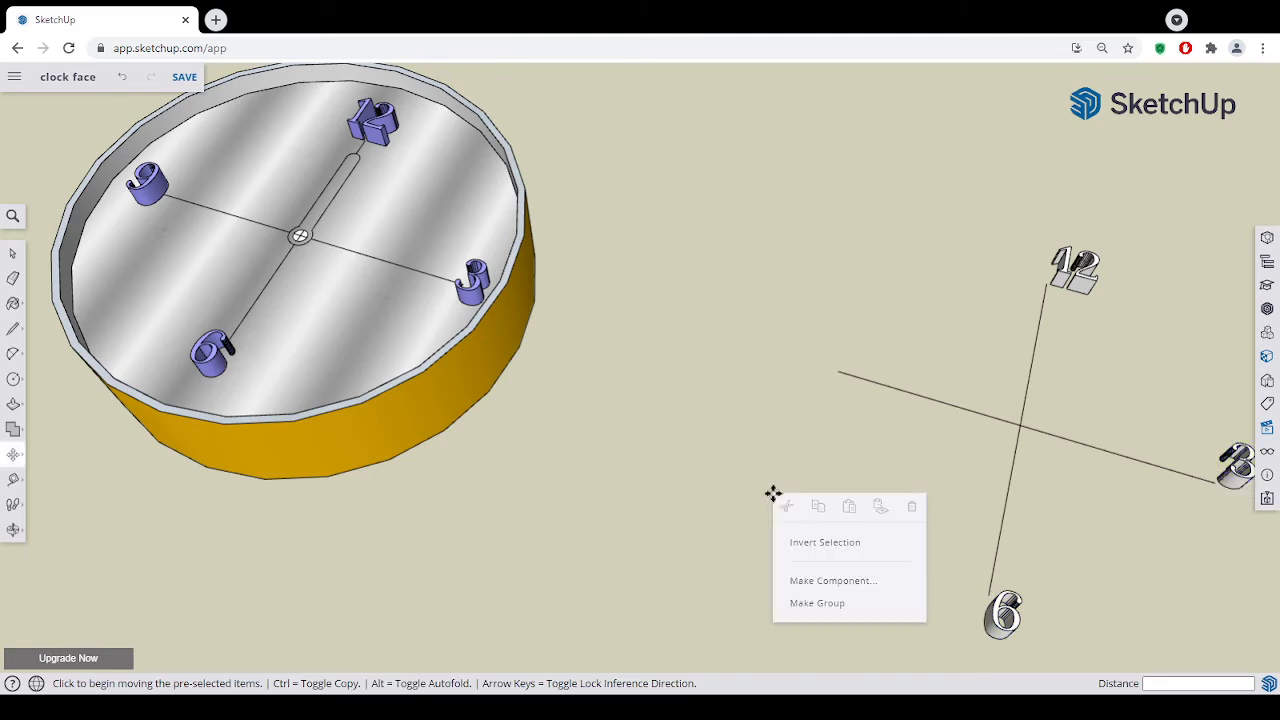
- Create the 3D text "9", 15 mm high with 10 mm extrusion, and move its lower inner corner onto the cross's left endpoint, about 11 mm outward
left_click(13, 379)
left_click(47, 440)
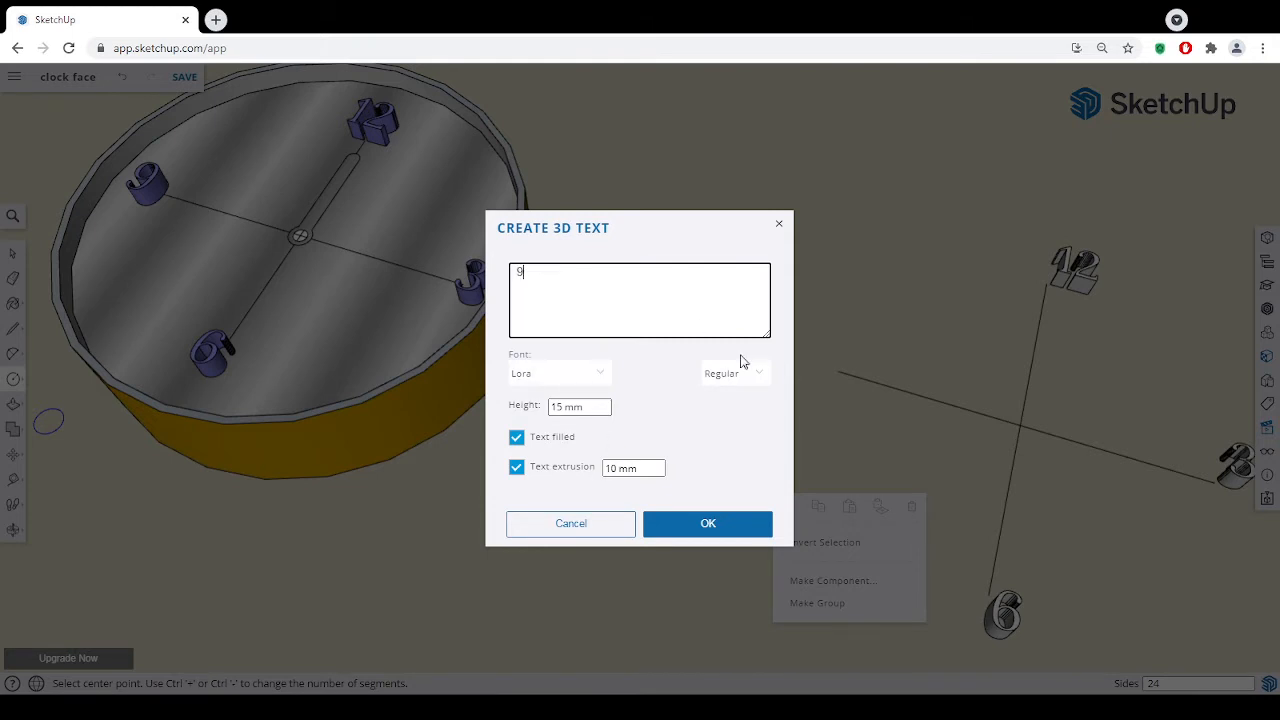
left_click(573, 382)
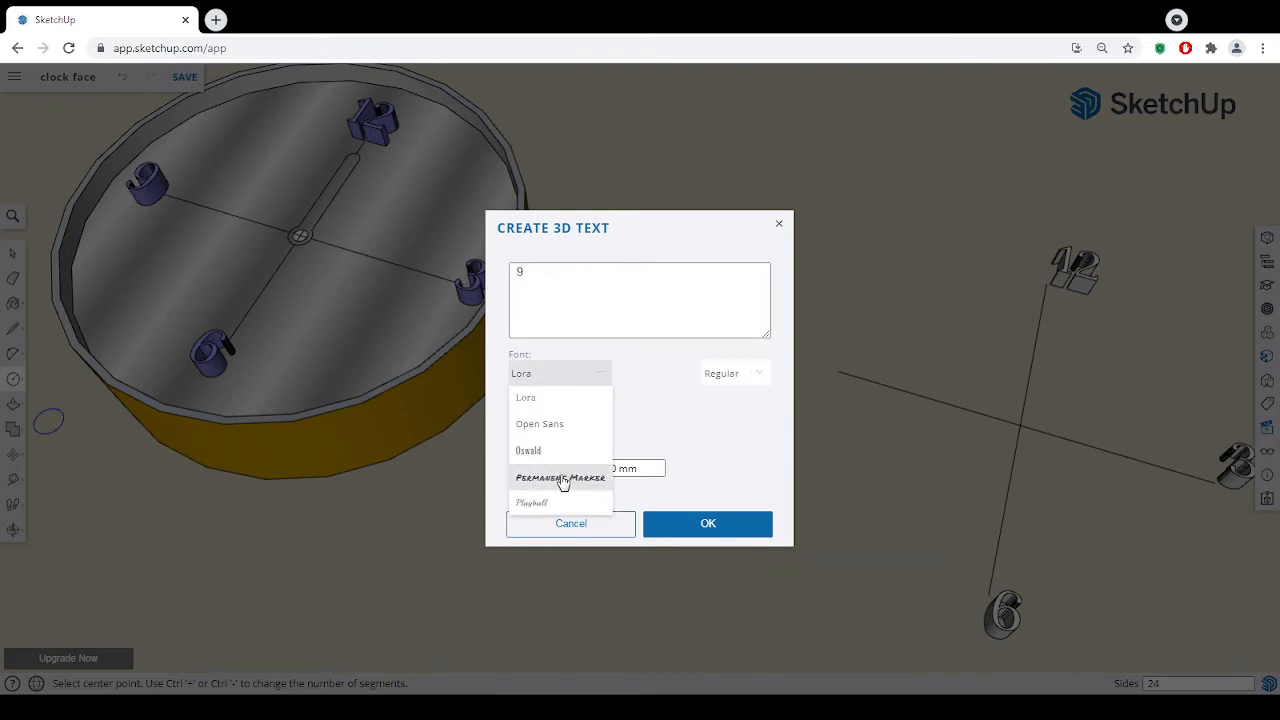
left_click(707, 526)
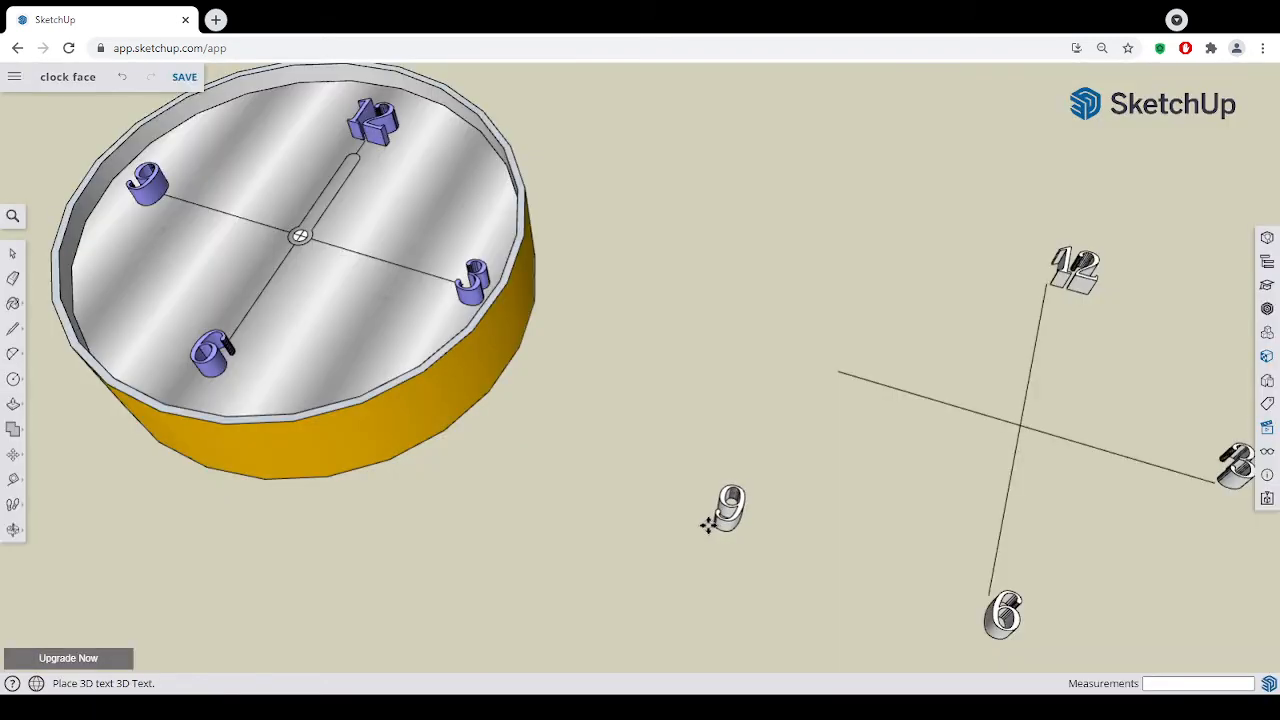
left_click(845, 372)
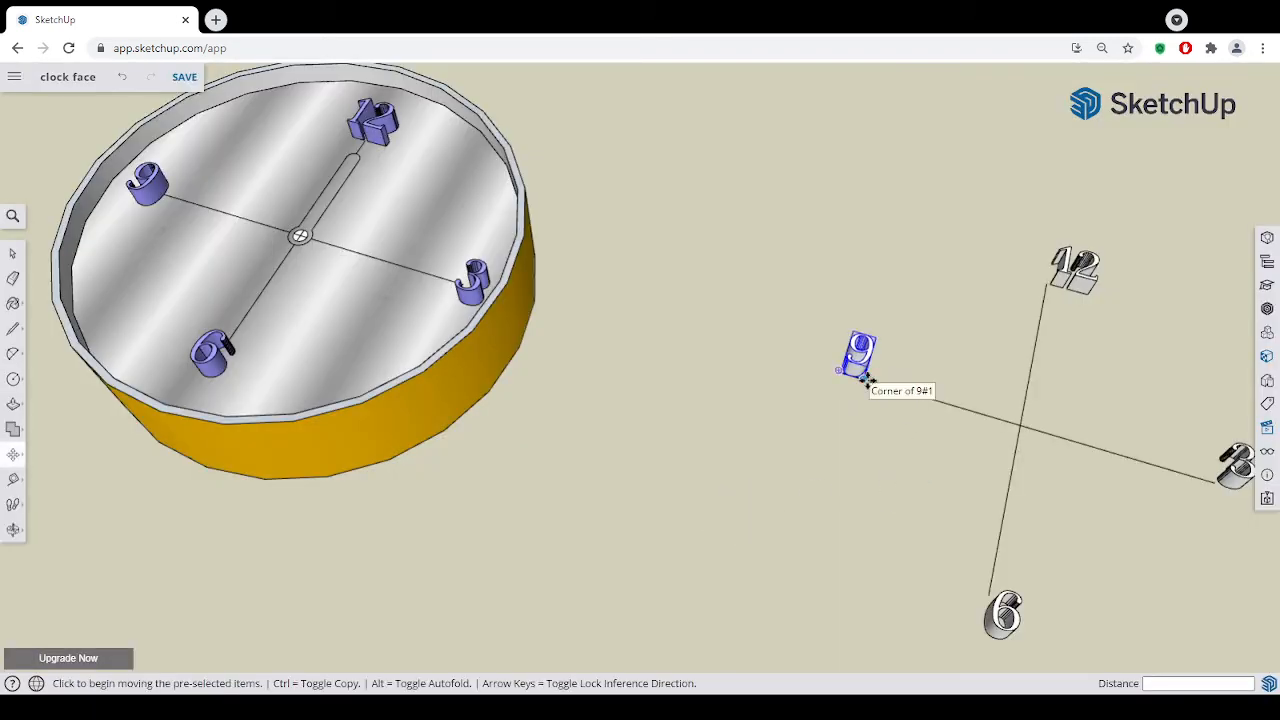
left_click(868, 380)
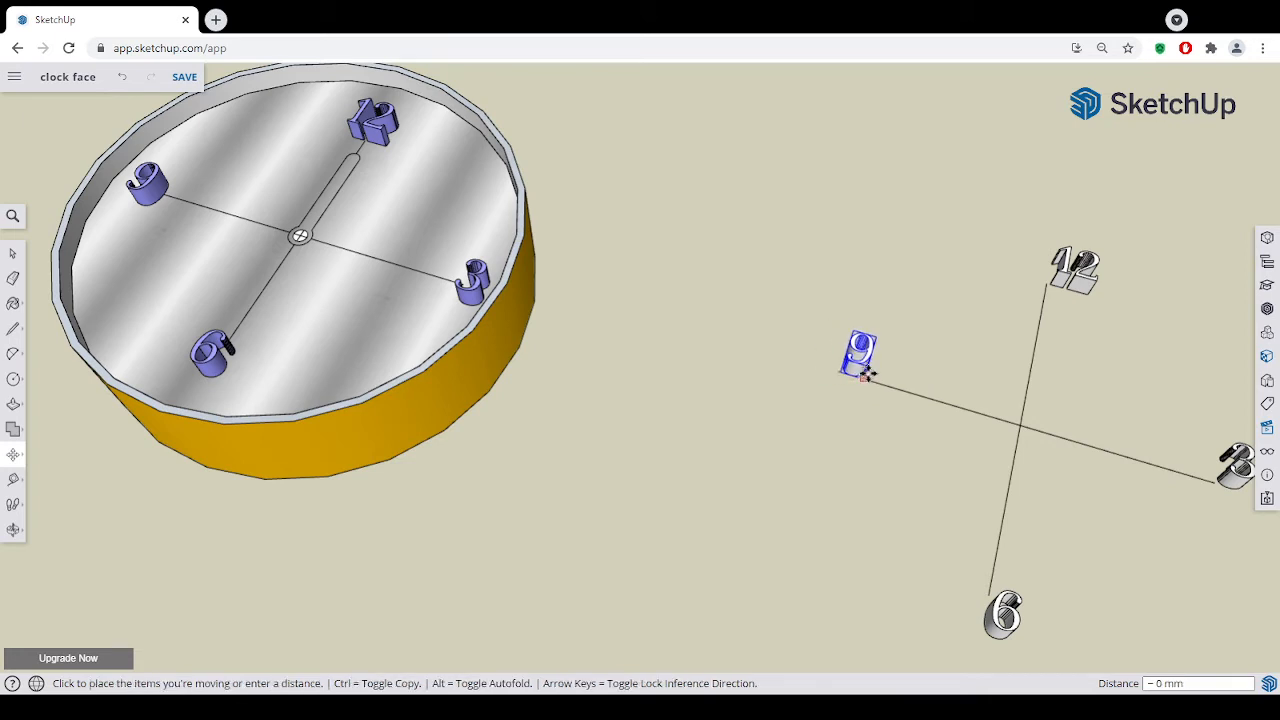
left_click(838, 371)
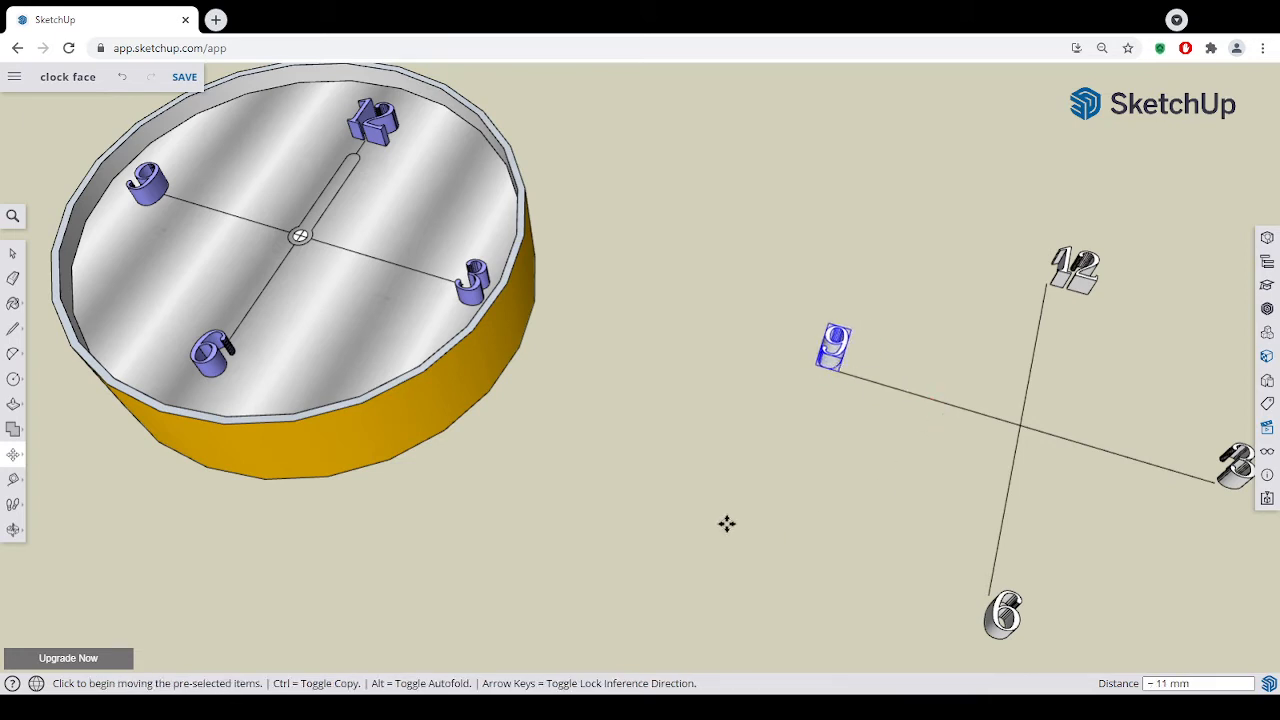
- Move the 9 along the green axis by about 7 mm to centre its height on the end of the horizontal line
middle_click_drag(1011, 539, 1006, 513)
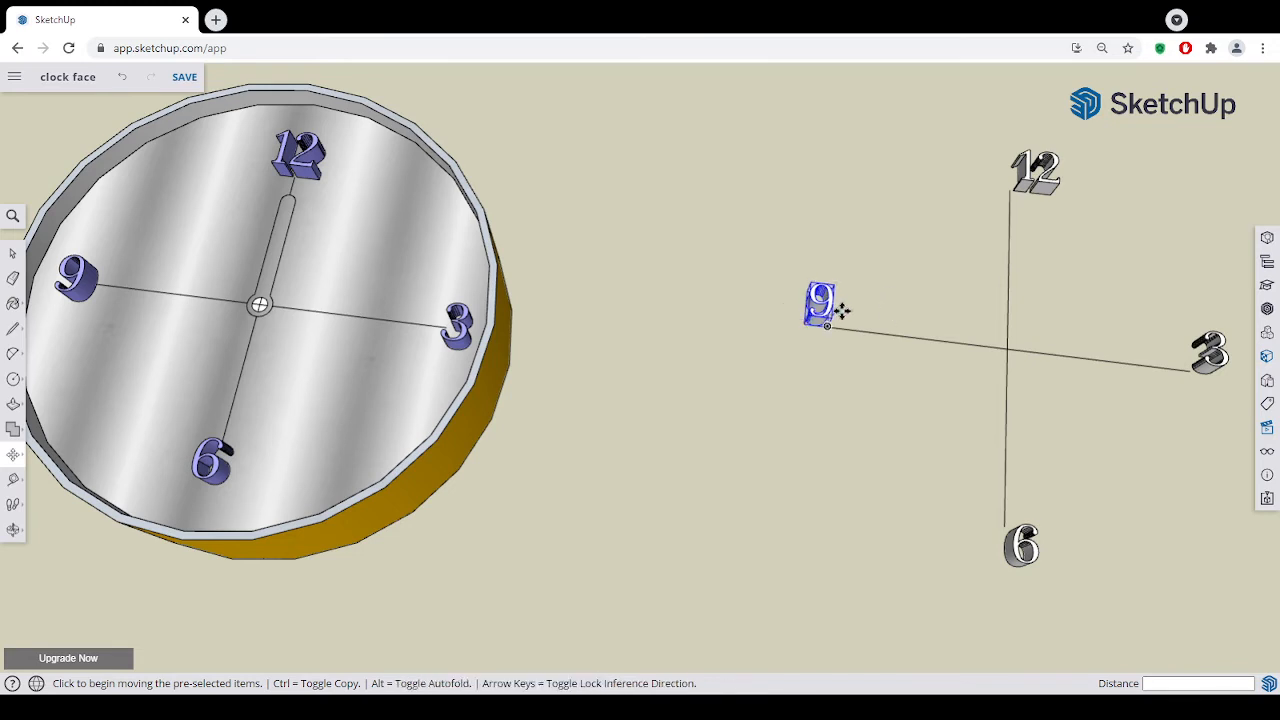
scroll(837, 309, "up", 8)
middle_click_drag(854, 369, 680, 343)
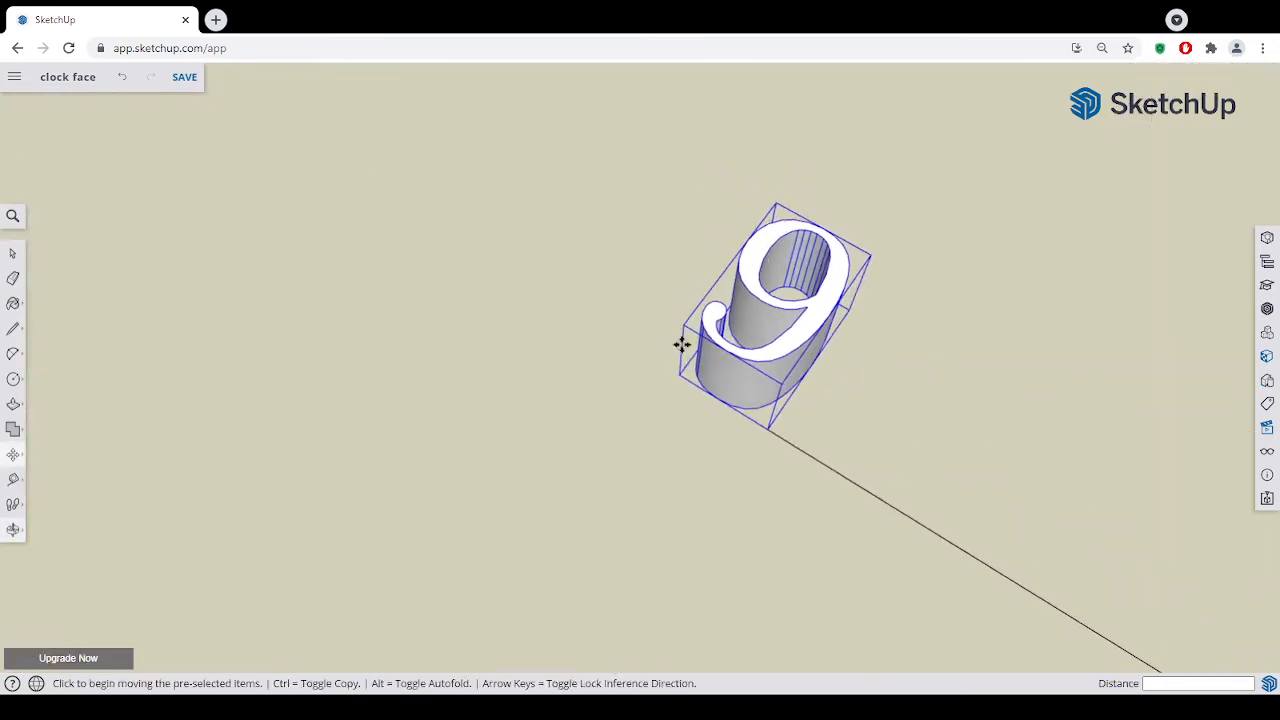
left_click(770, 429)
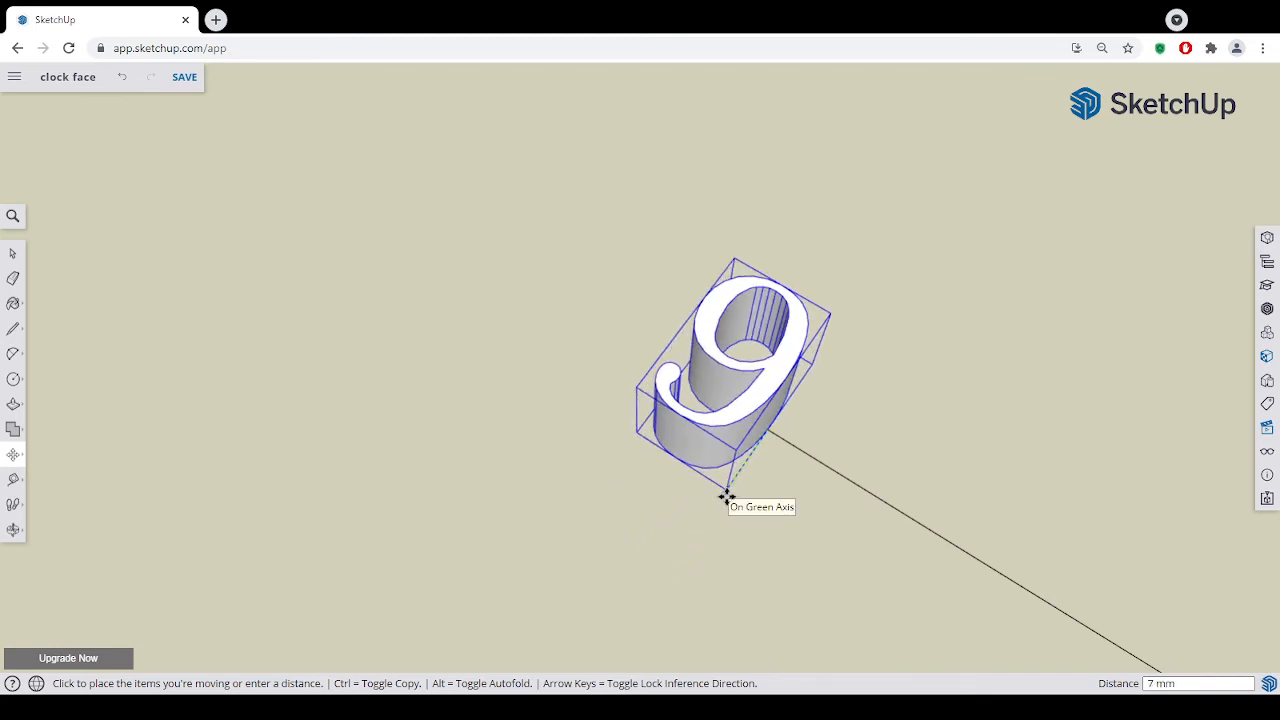
left_click(727, 497)
key("o")
left_click_drag(788, 497, 786, 523)
key("m")
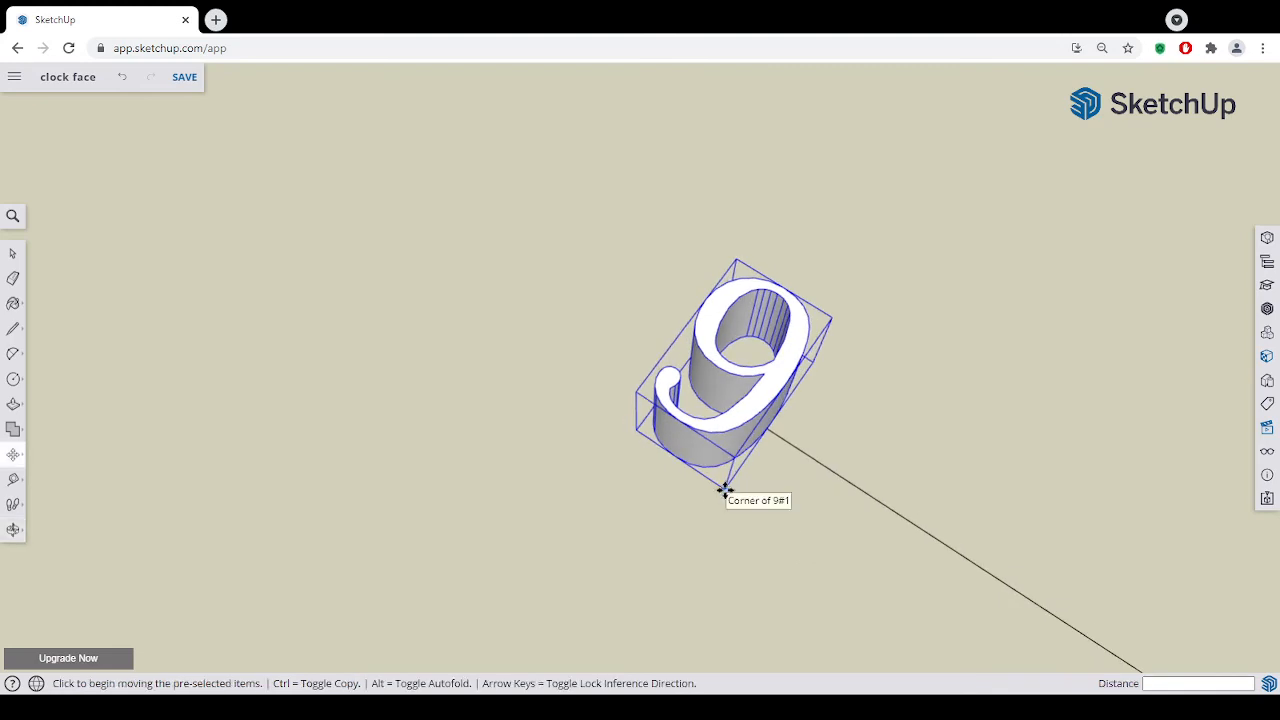
left_click(722, 493)
left_click(718, 499)
scroll(930, 590, "down", 6)
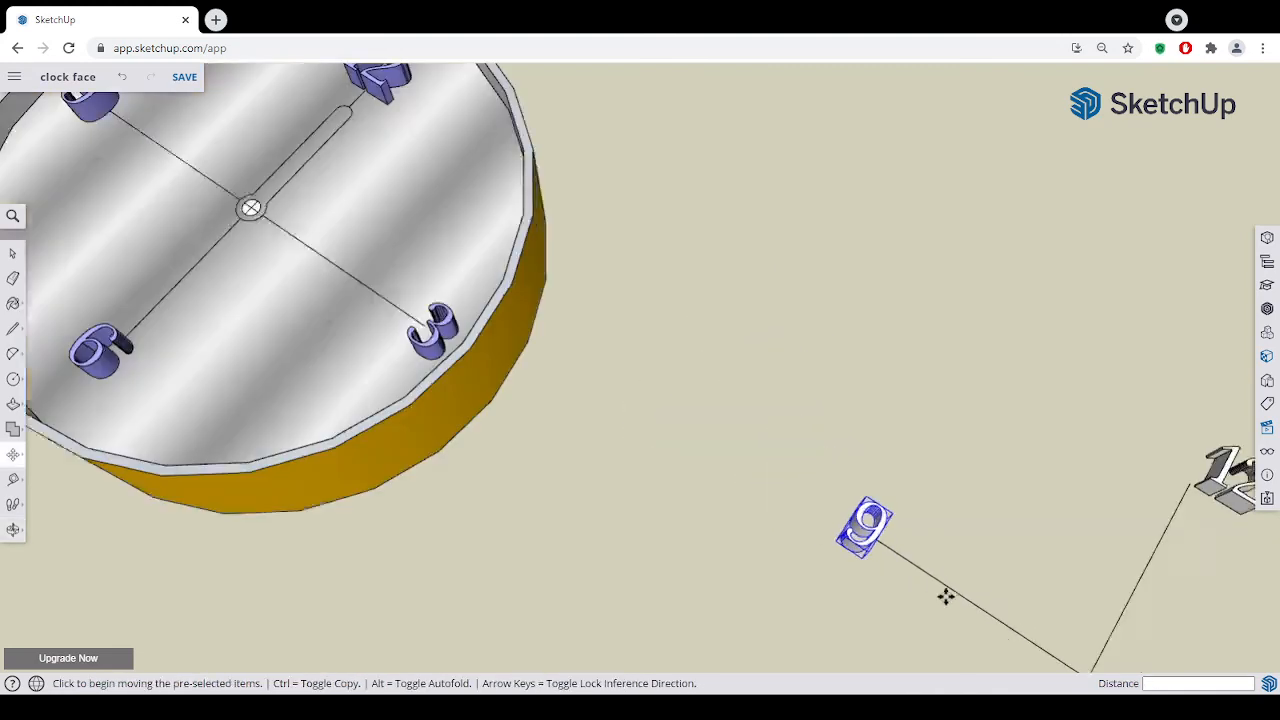
- Move the 3 along the green axis by about 8 mm to centre its height on the end of the horizontal line
left_click(23, 530)
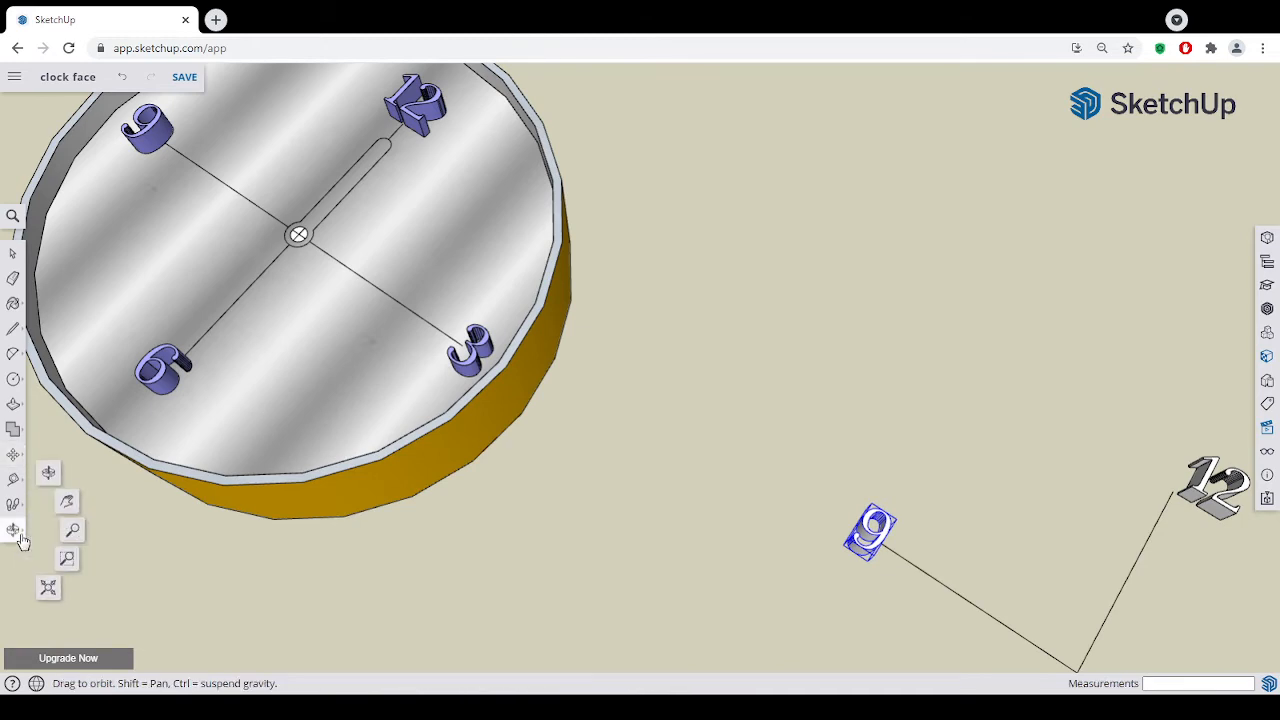
left_click(72, 504)
left_click_drag(657, 623, 403, 401)
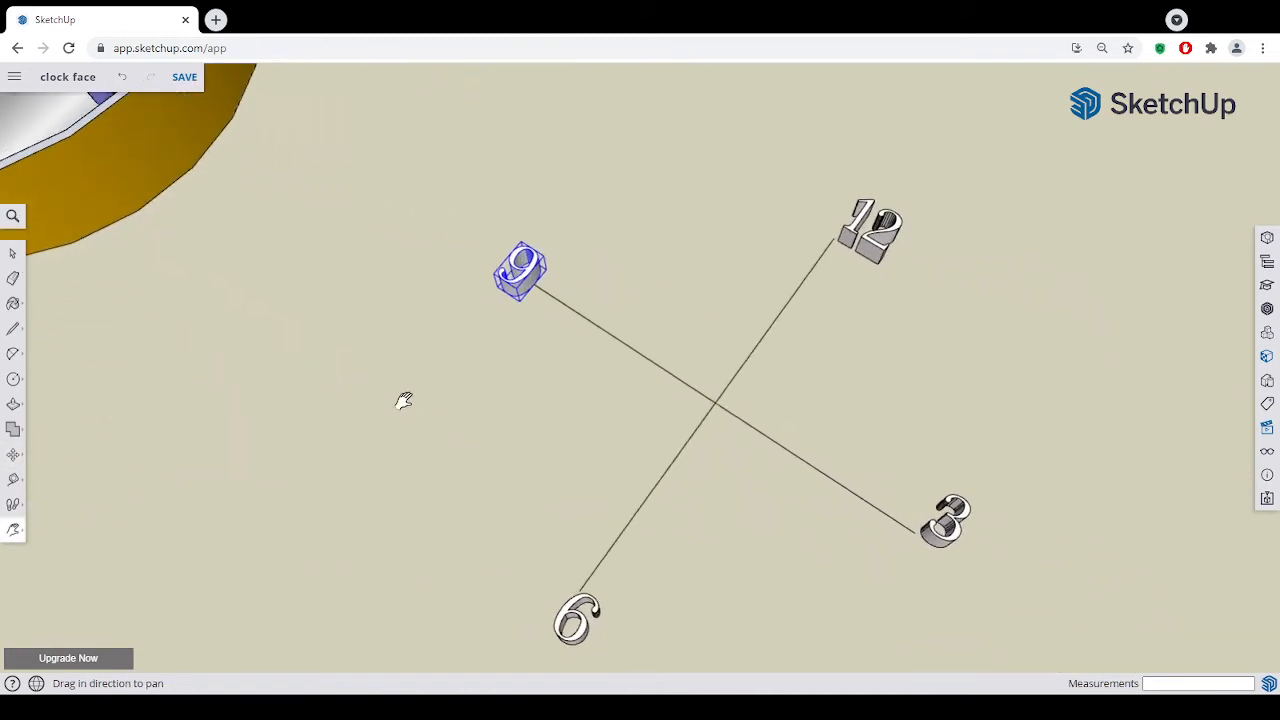
mouse_move(700, 617)
left_mouse_down()
mouse_move(620, 489)
mouse_move(607, 501)
left_mouse_up()
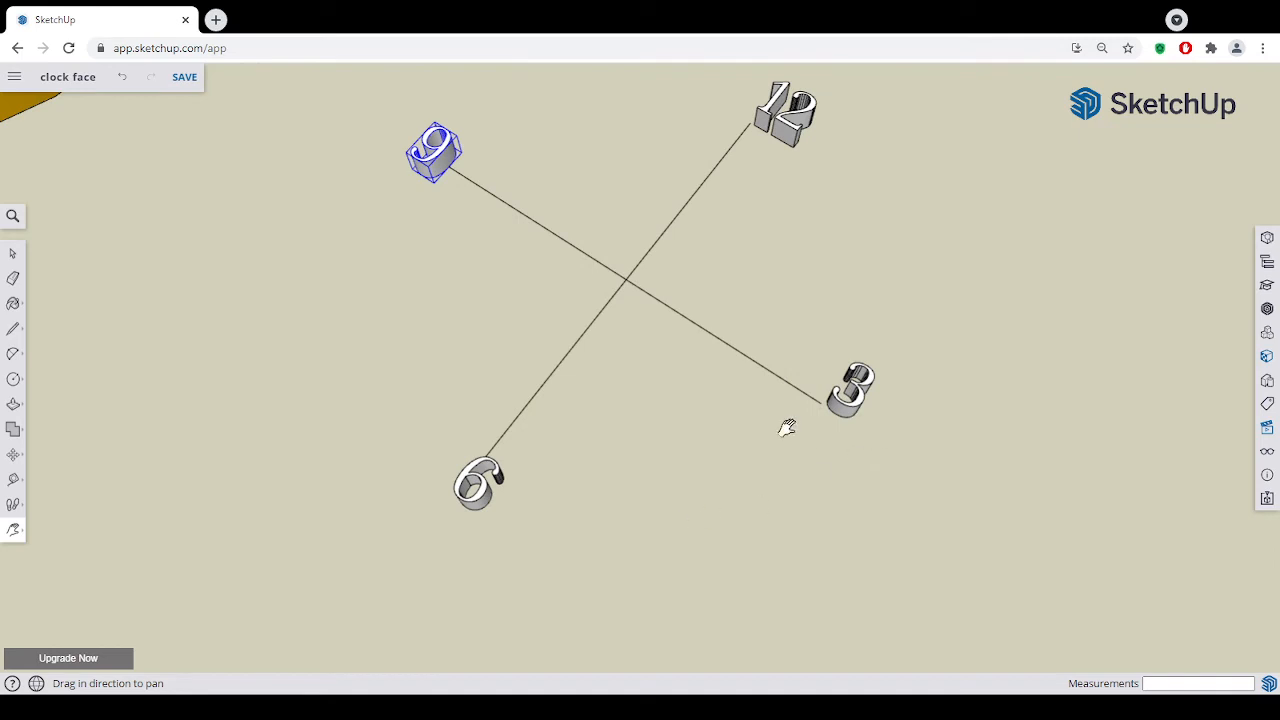
left_click(13, 255)
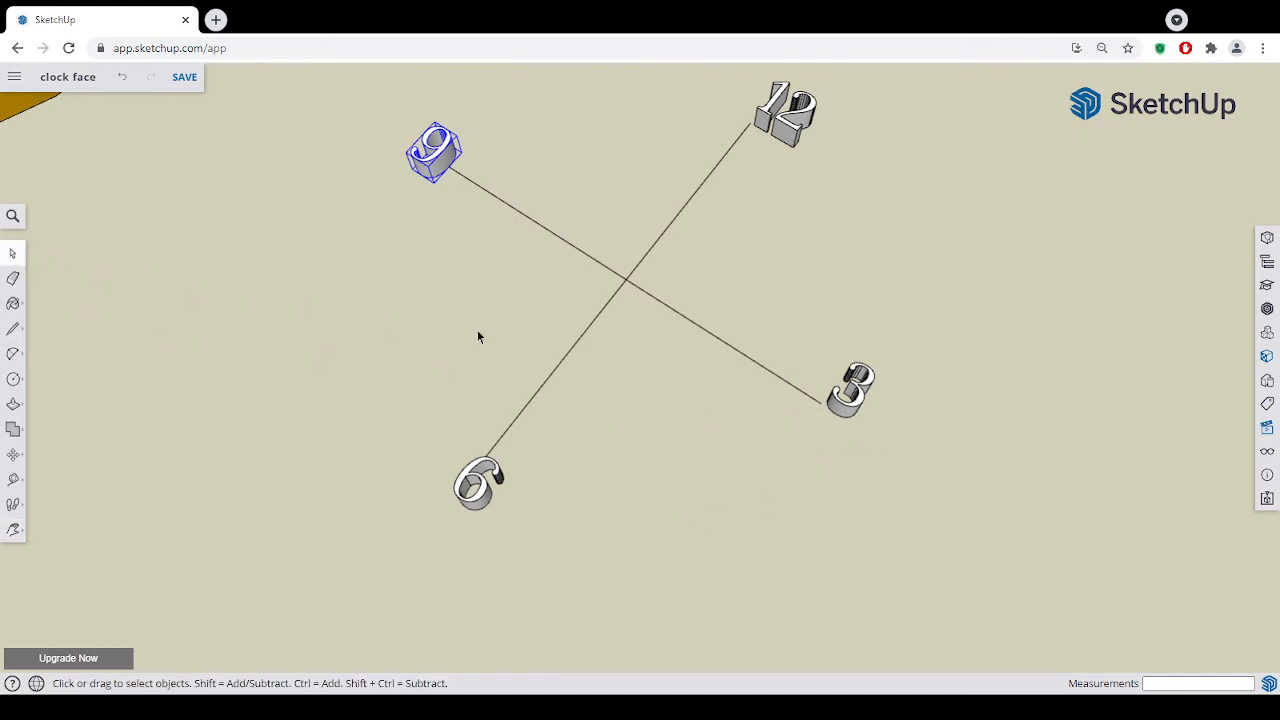
left_click(843, 400)
scroll(822, 408, "up", 3)
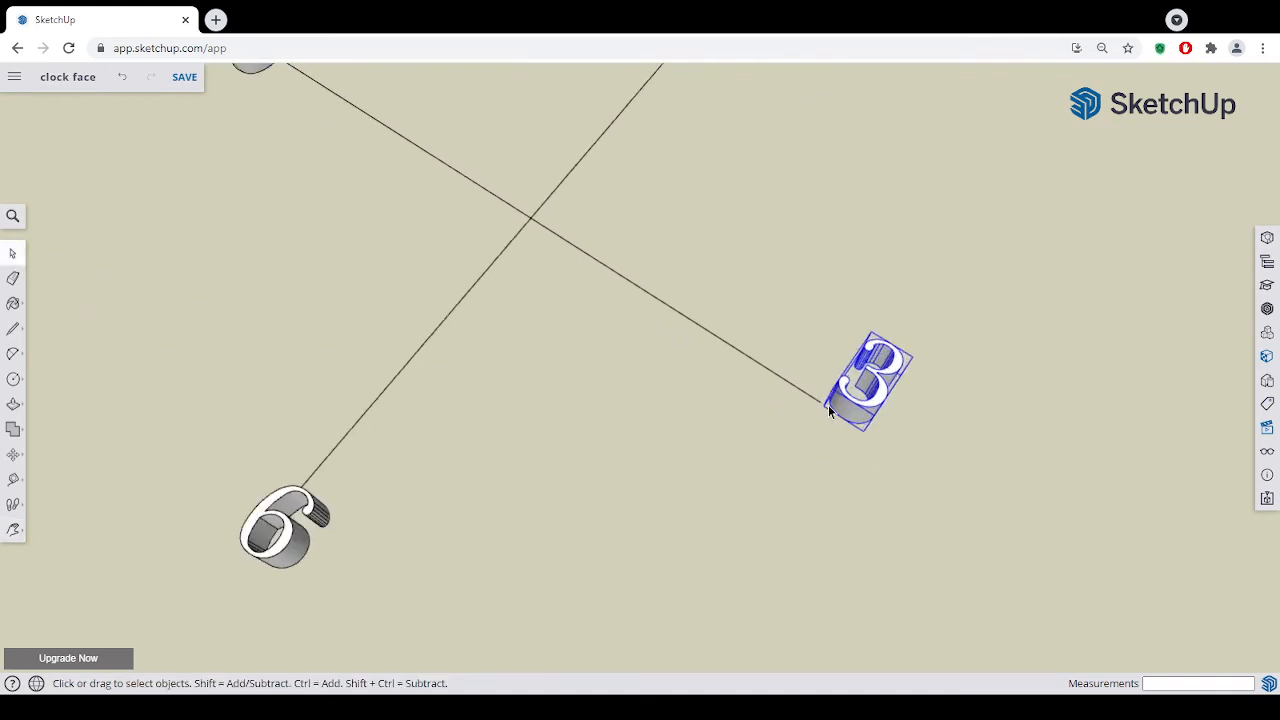
left_click(13, 458)
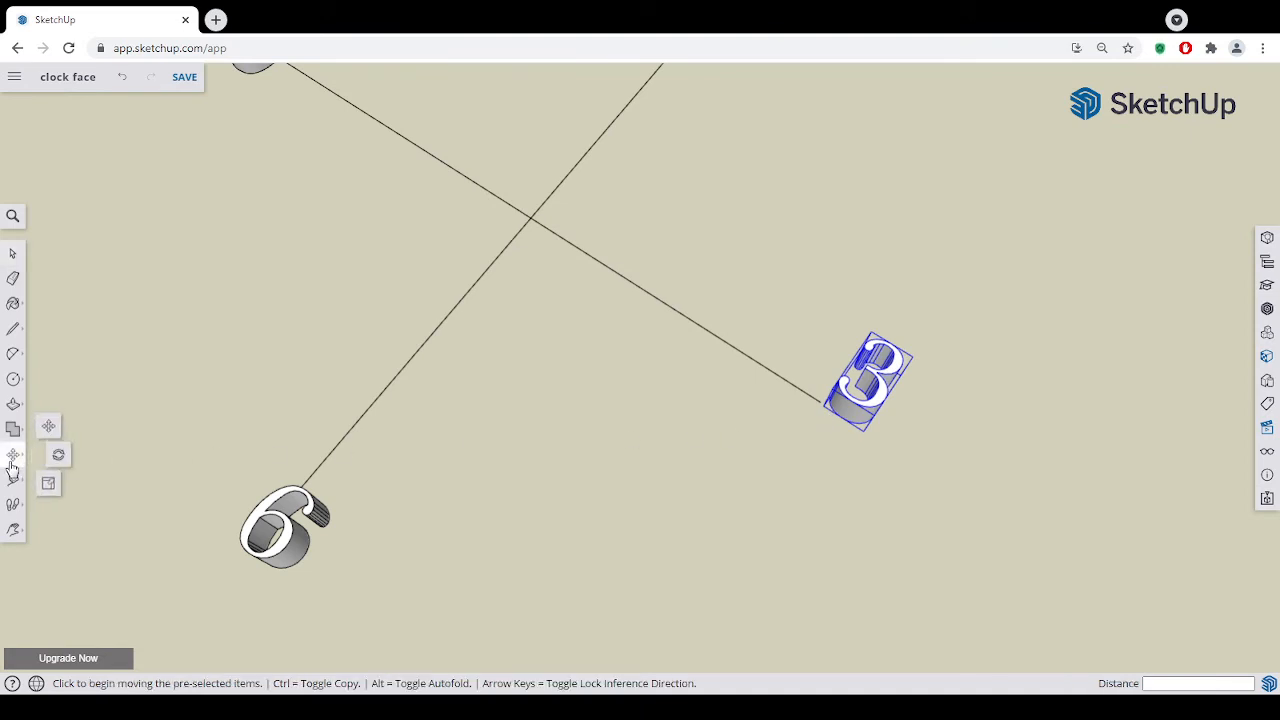
left_click(50, 430)
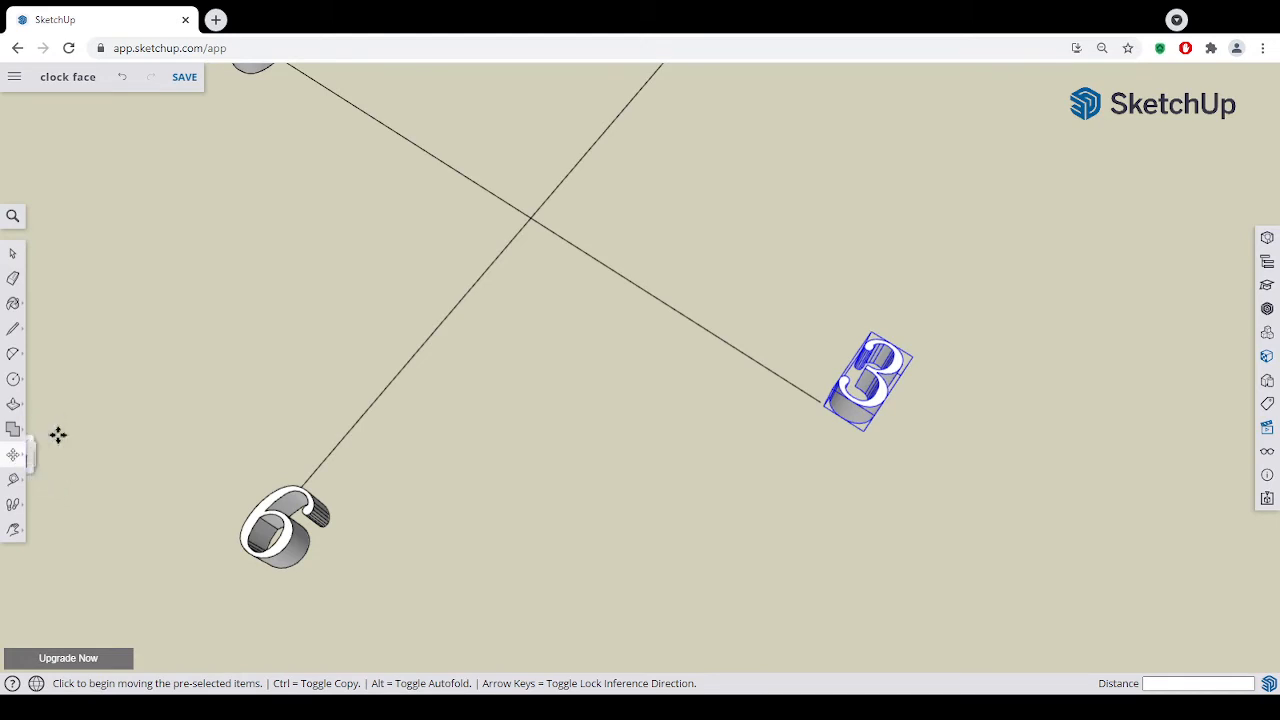
left_click(822, 414)
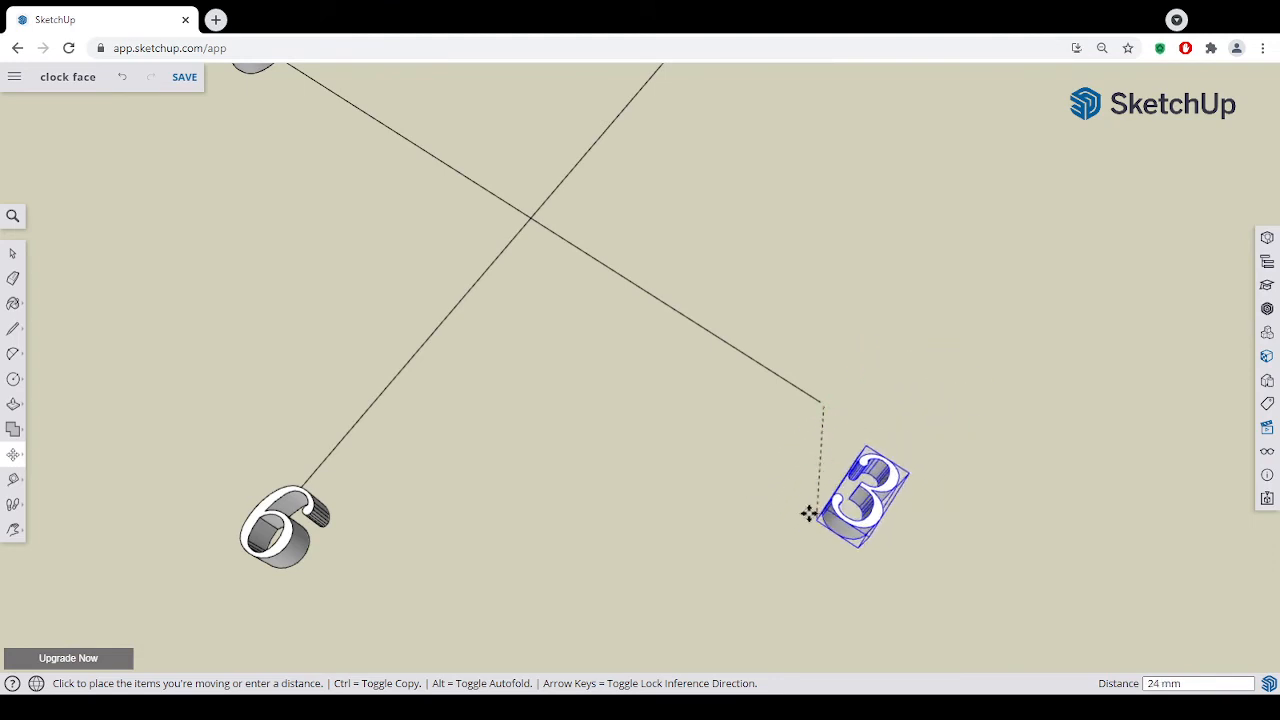
left_click(795, 432)
- Move the 6 about 4 mm along the red axis towards the 9 to centre its width on the vertical line's lower end
middle_click_drag(376, 595, 423, 565)
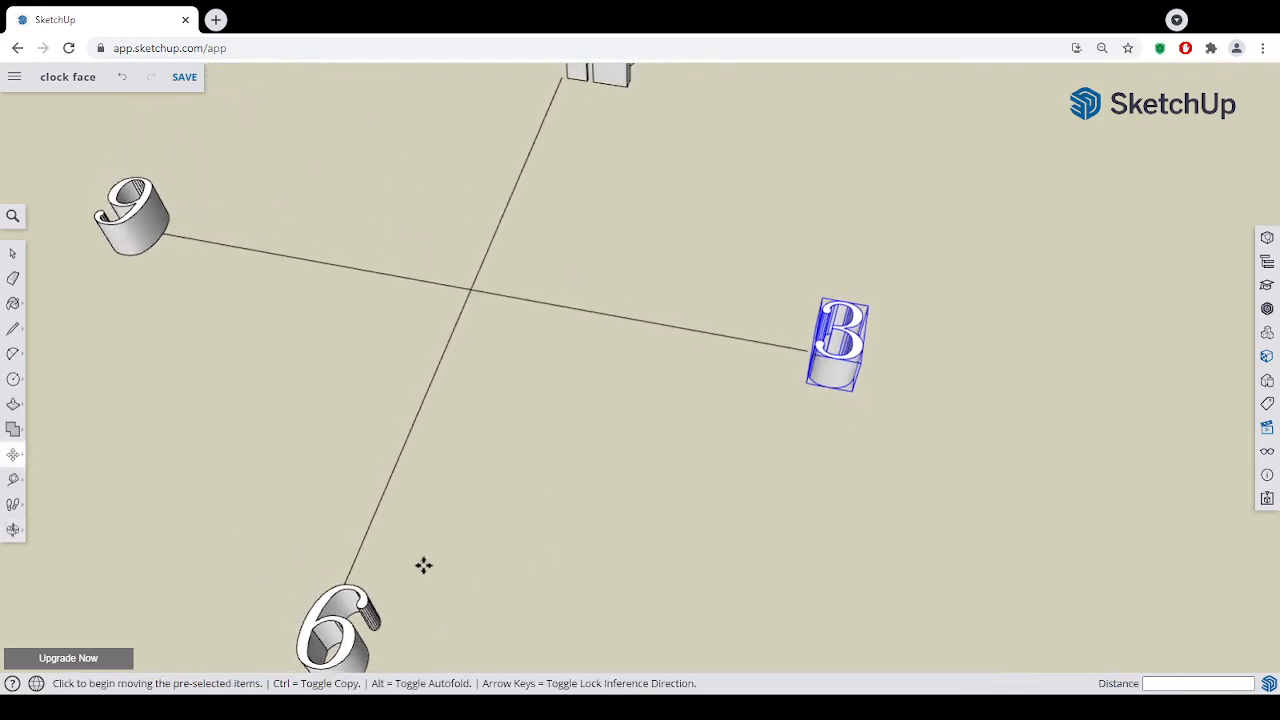
left_click(13, 256)
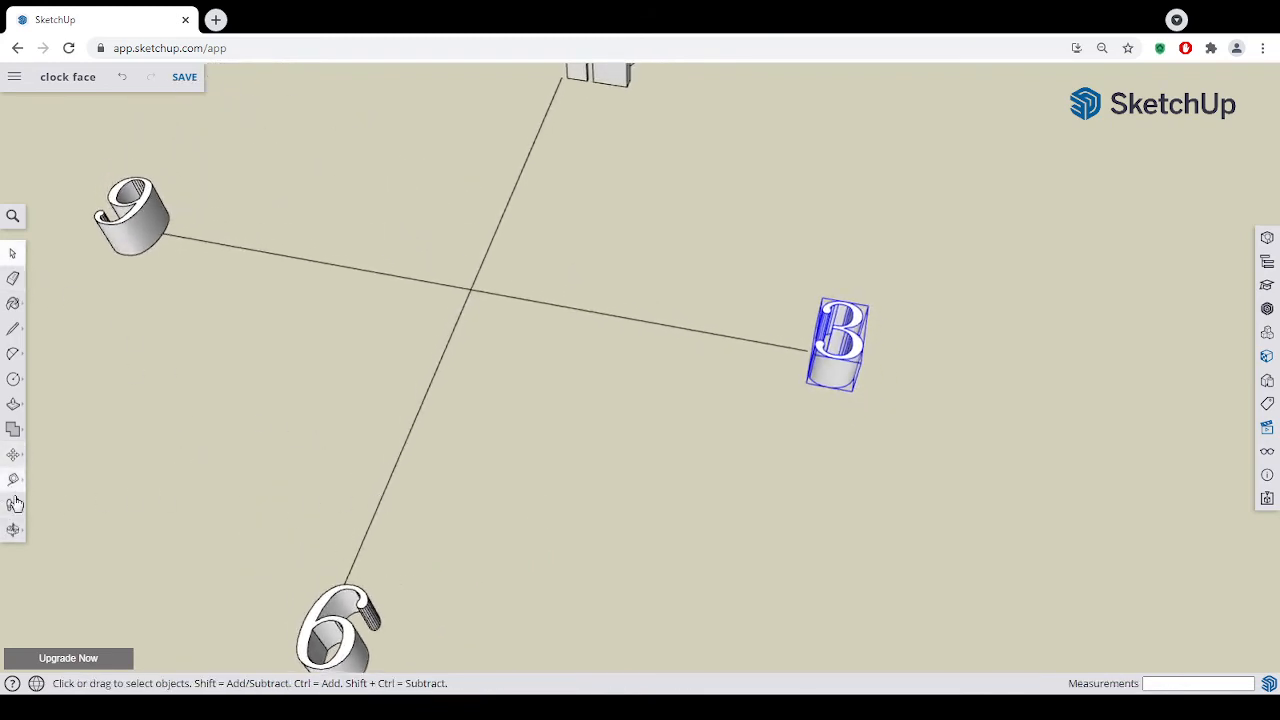
left_click(13, 530)
left_click(70, 507)
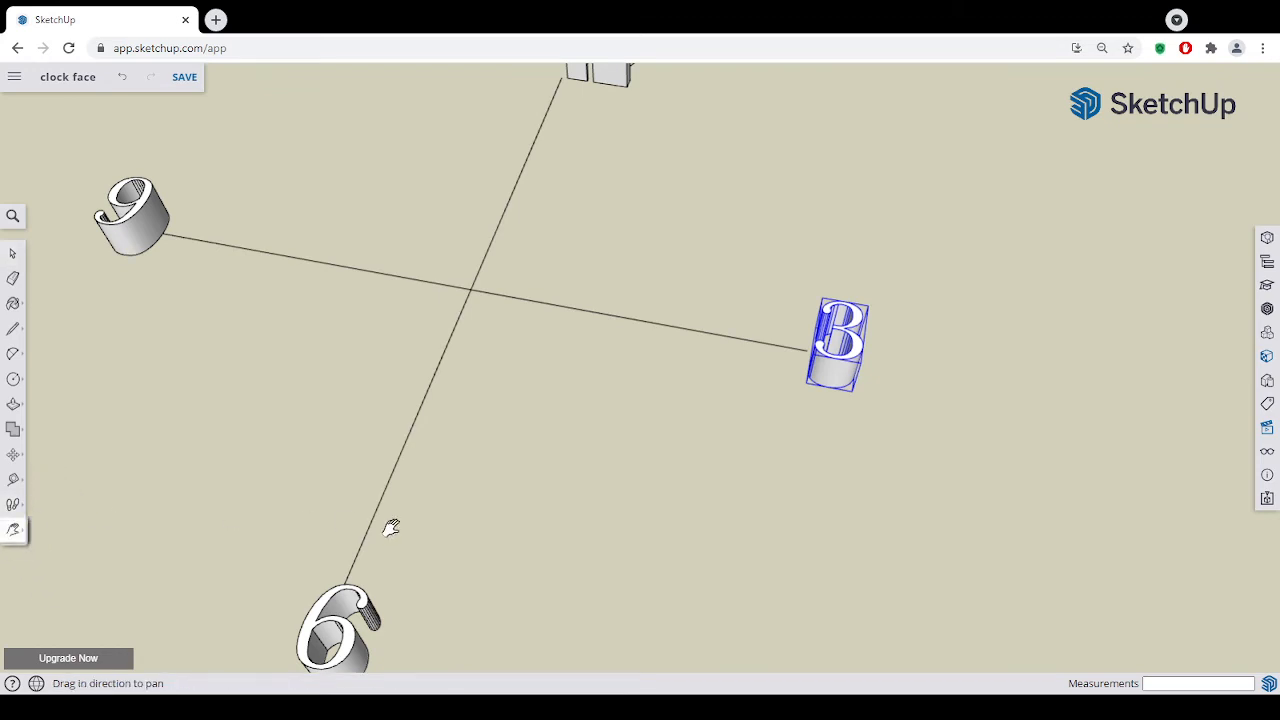
left_click_drag(391, 526, 514, 617)
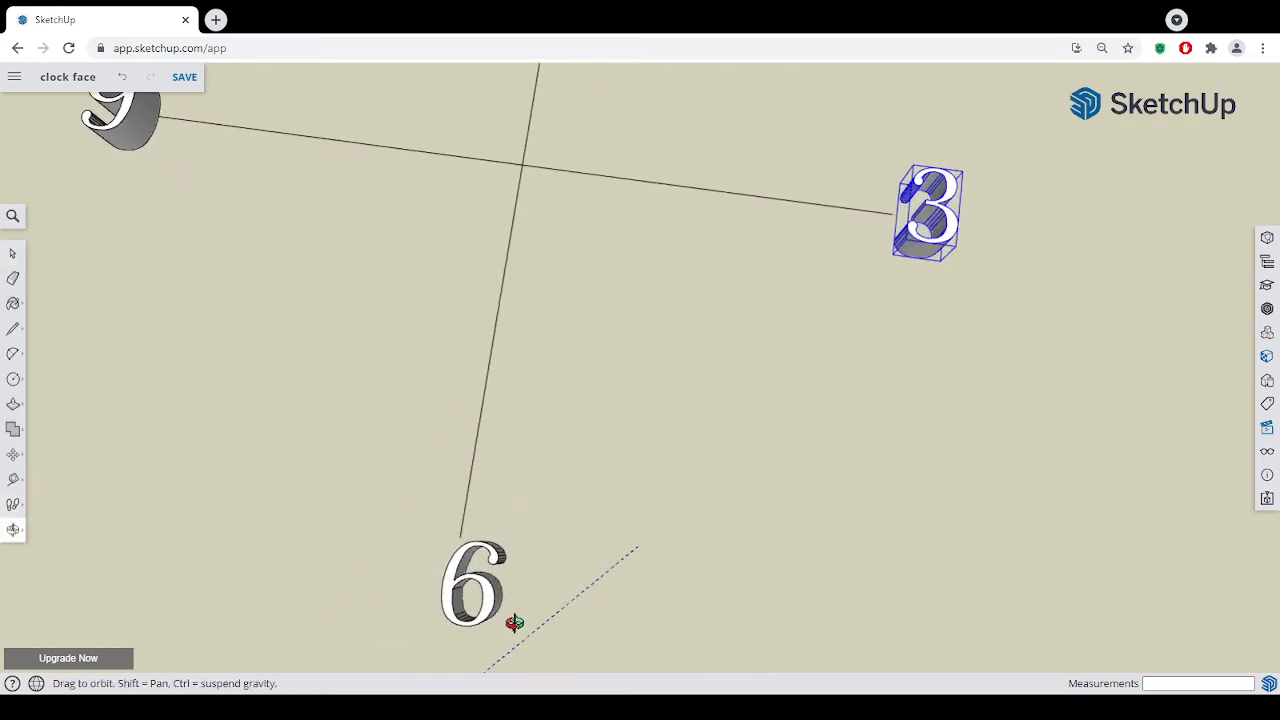
left_click(13, 455)
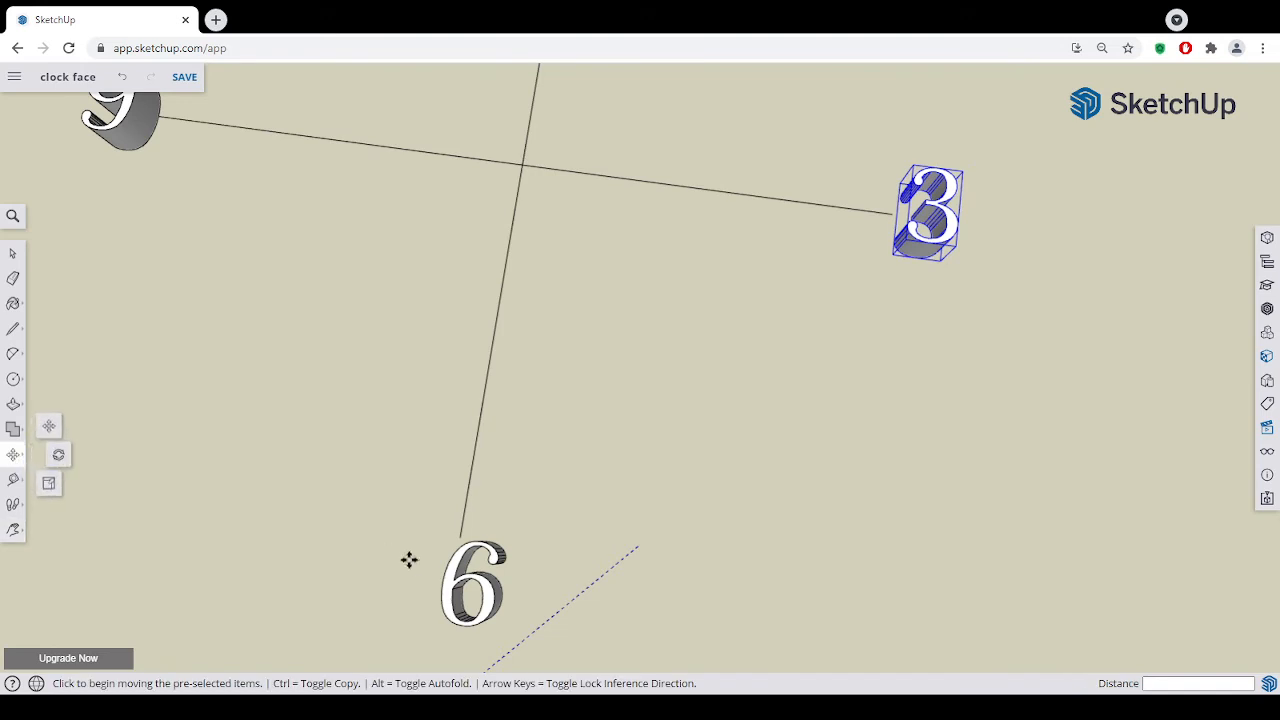
left_click(12, 253)
left_click(483, 593)
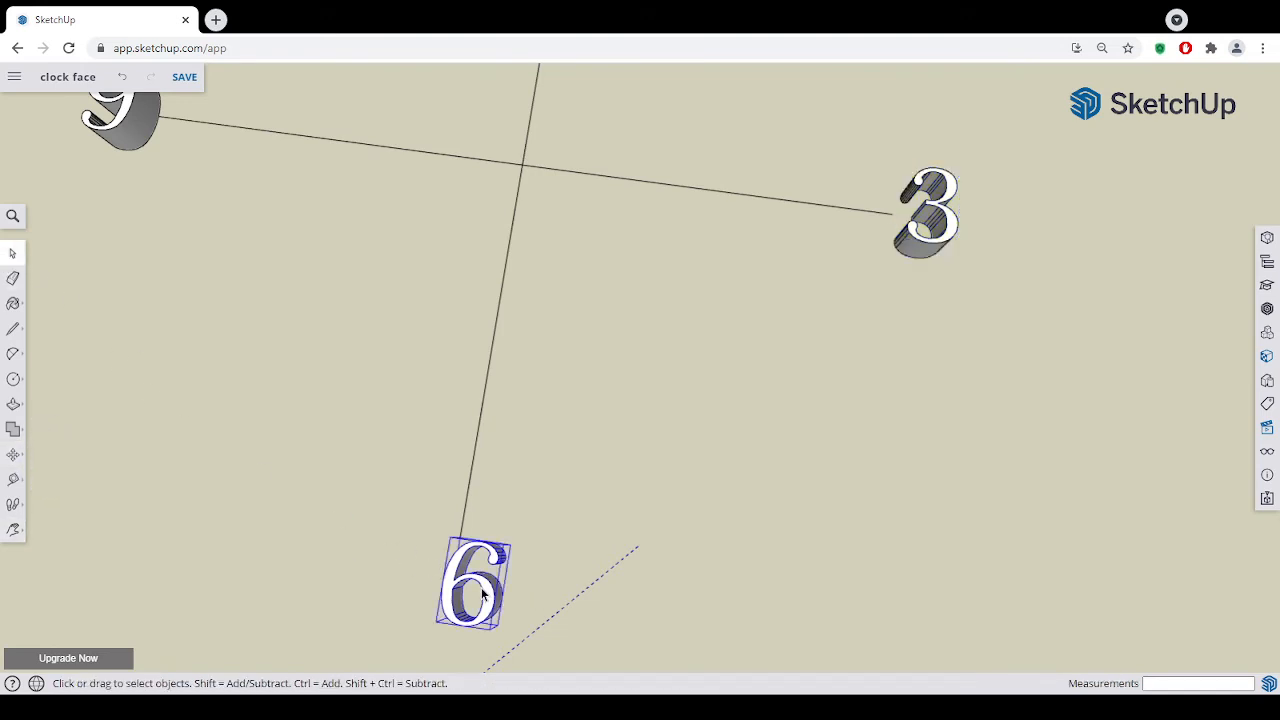
left_click(13, 455)
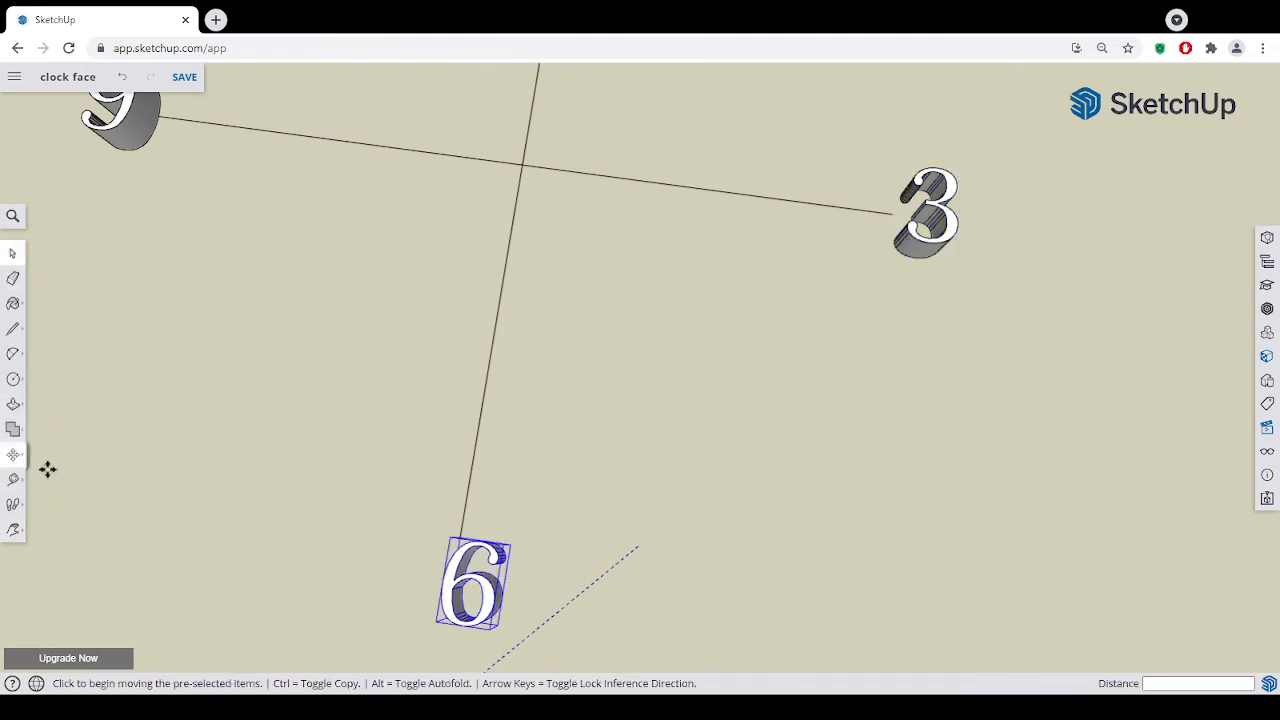
left_click(458, 537)
left_click(439, 535)
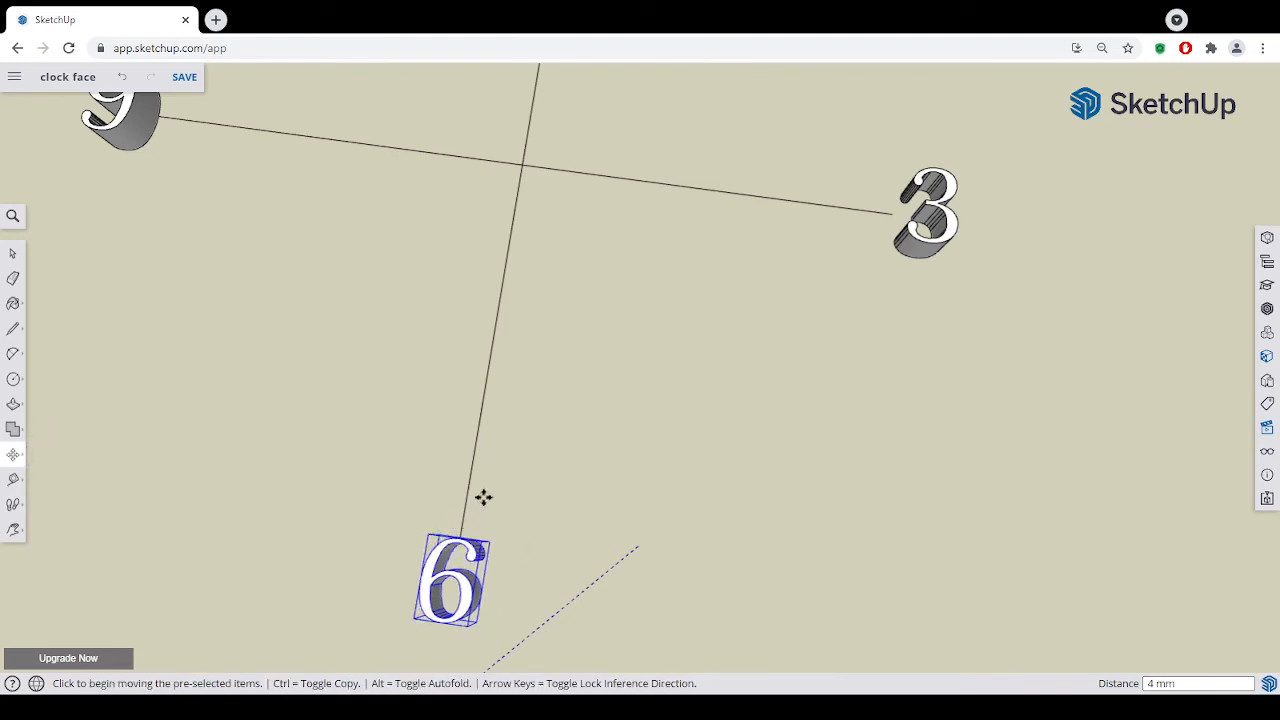
- Move the 12 about 9 mm along the red axis towards the 9 to centre its base on the vertical line's upper endpoint
left_click(12, 252)
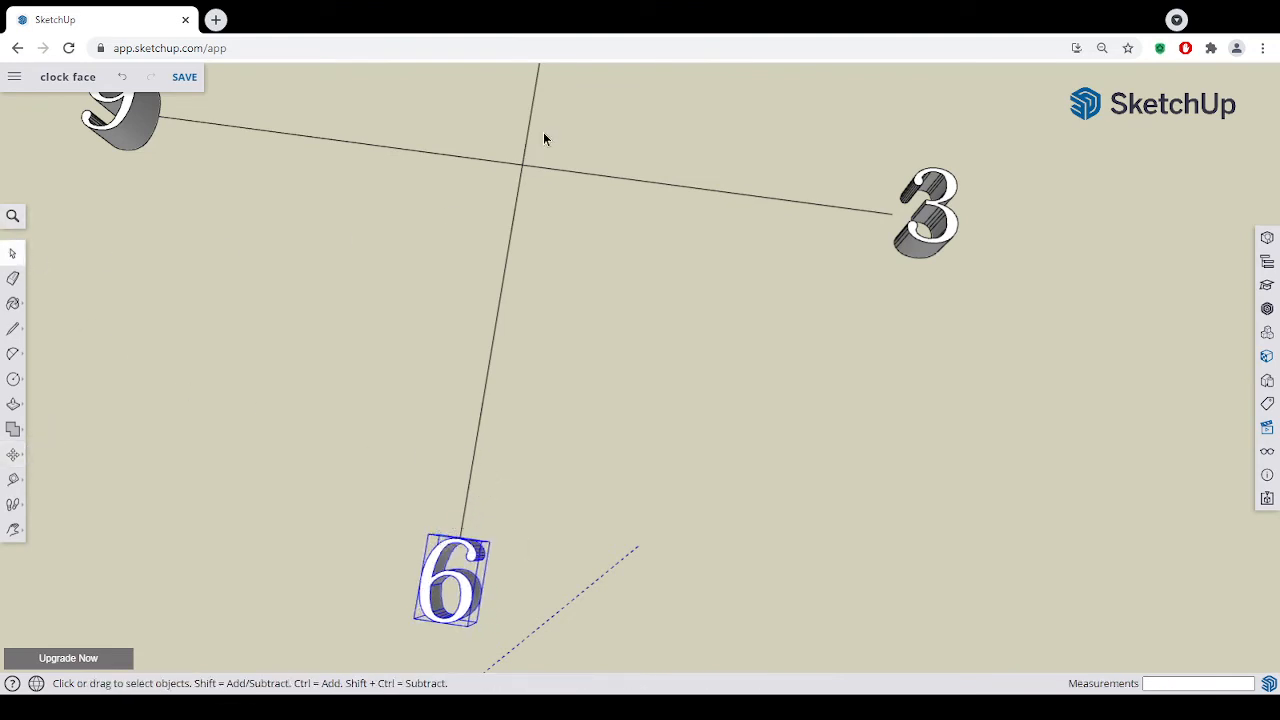
scroll(574, 151, "down", 5)
scroll(605, 118, "up", 3)
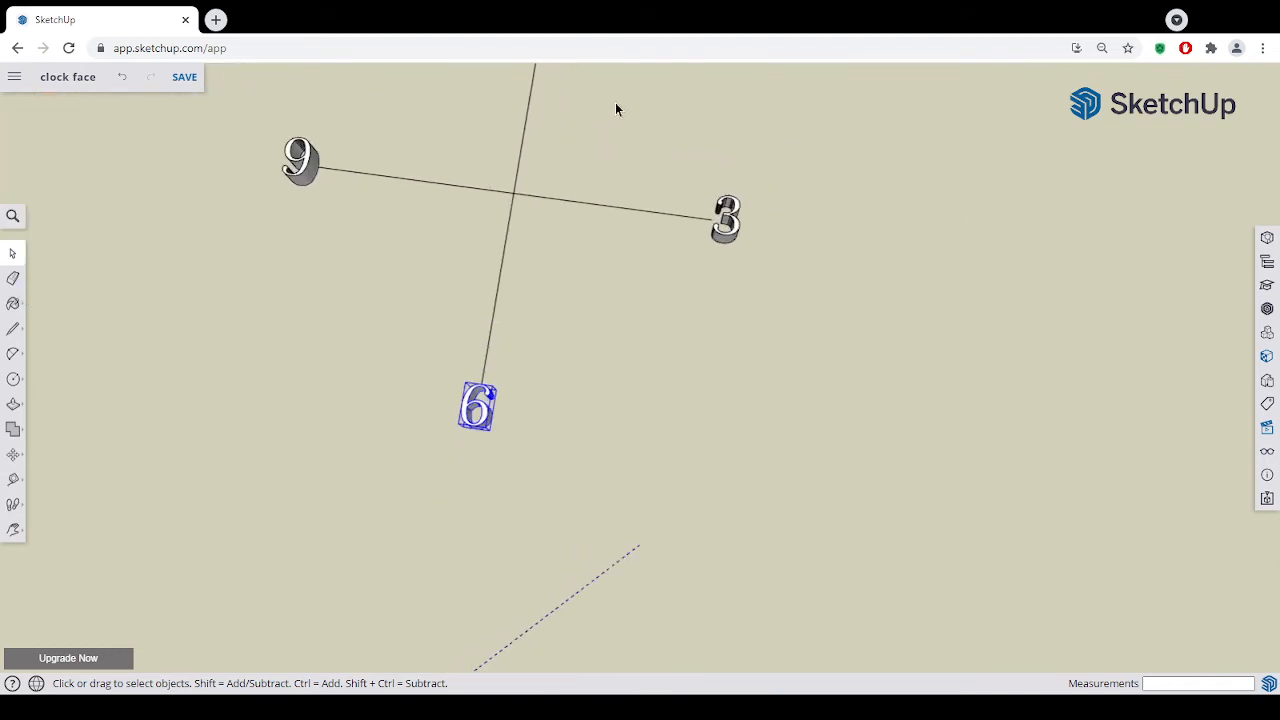
left_click(13, 529)
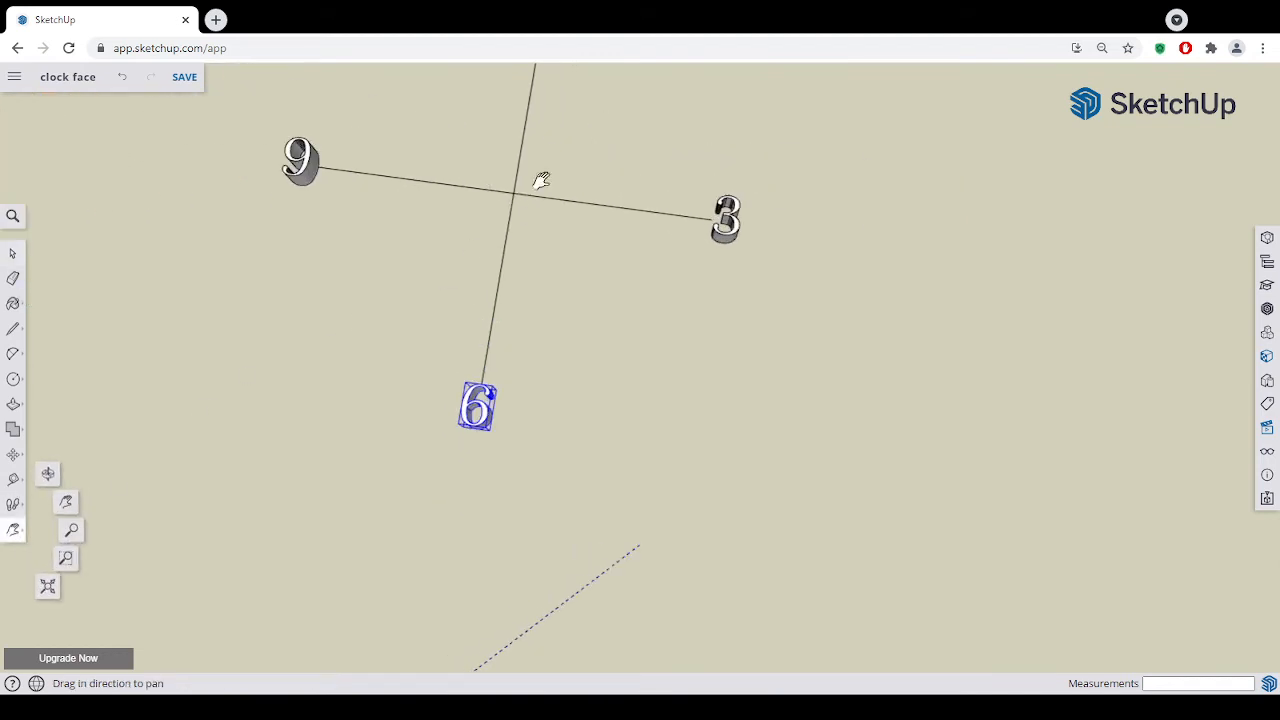
left_click_drag(537, 180, 518, 456)
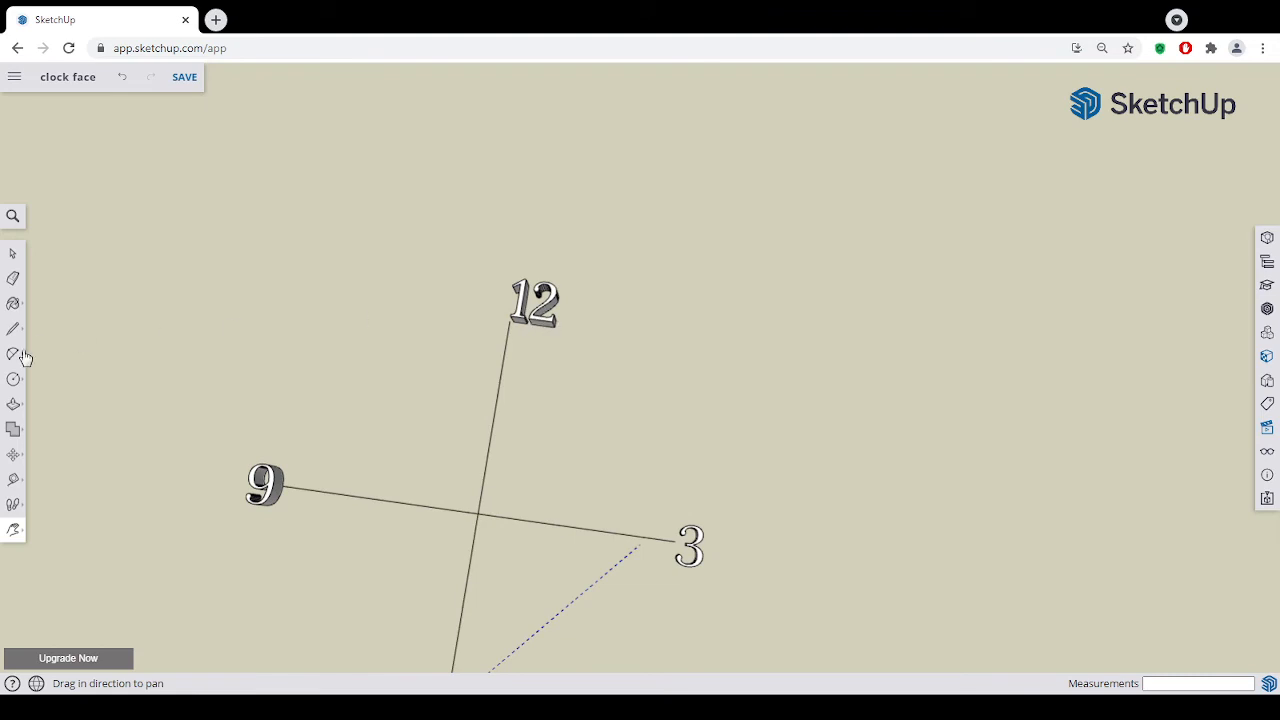
left_click(12, 253)
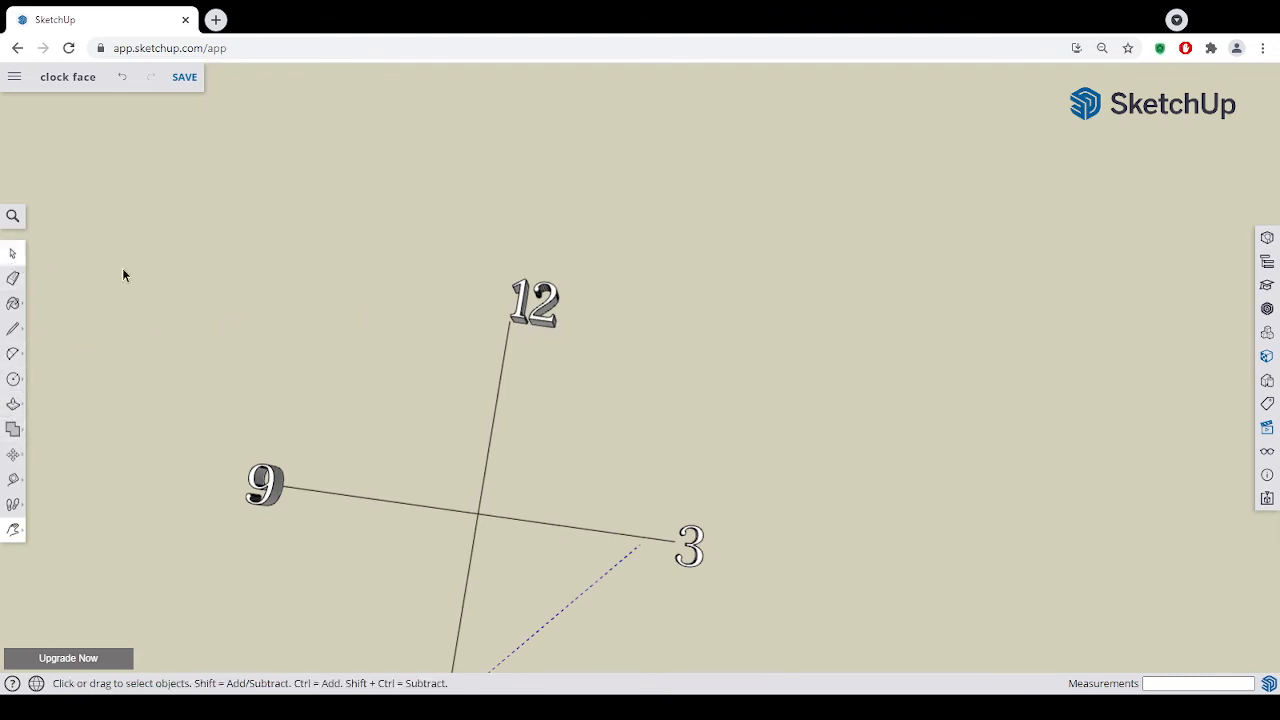
left_click(540, 323)
left_click(13, 454)
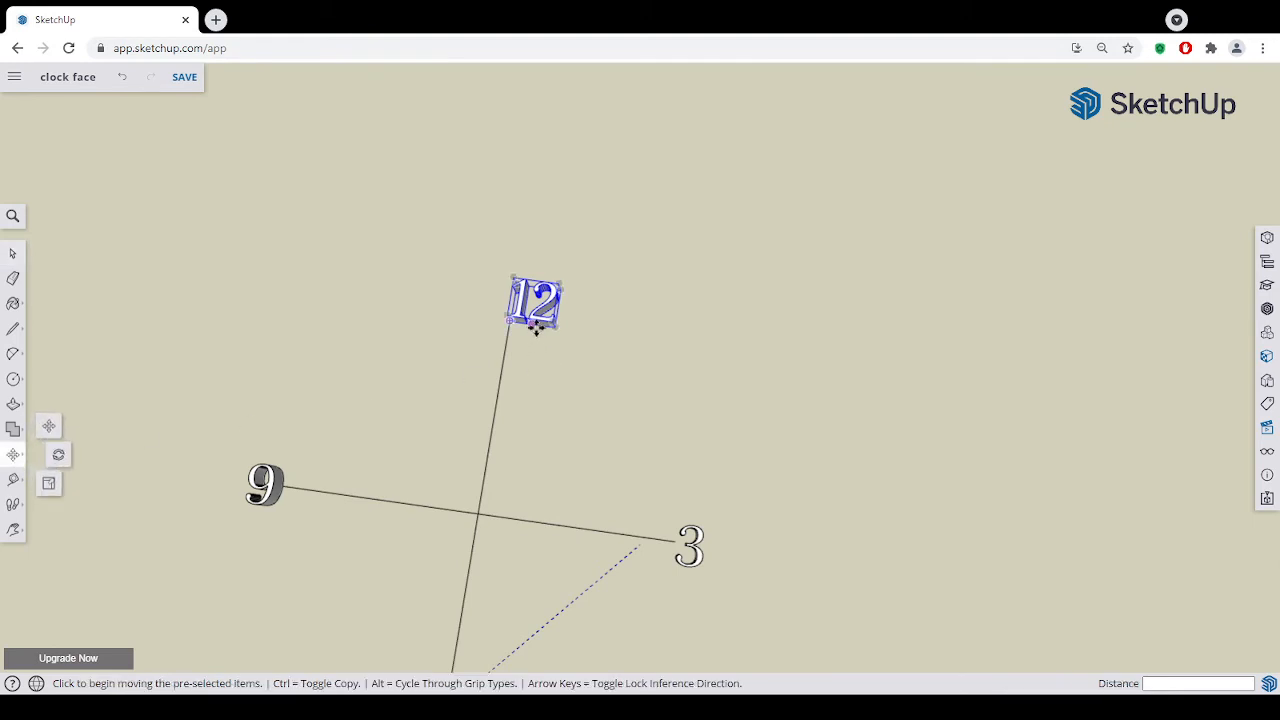
left_click(537, 327)
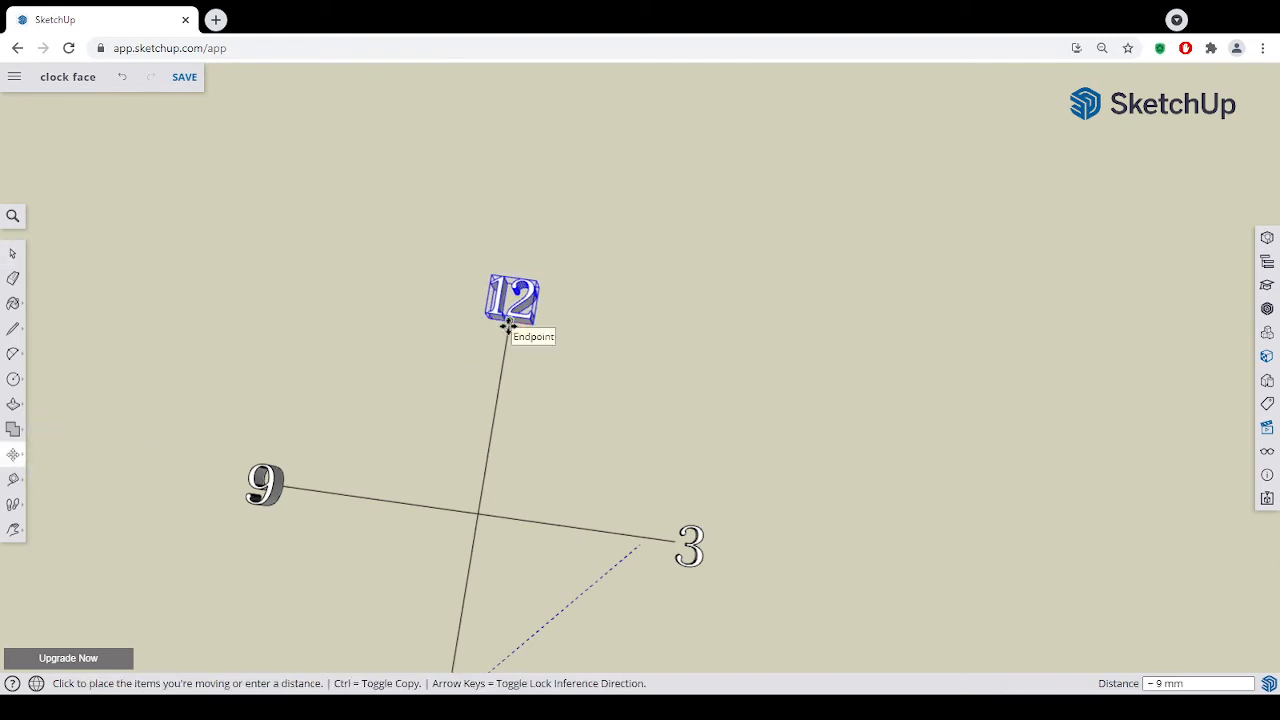
left_click(512, 324)
- Deselect the 12 and examine the placement of all four numerals around the cross from different angles
middle_click_drag(540, 502, 514, 440)
scroll(520, 549, "down", 5)
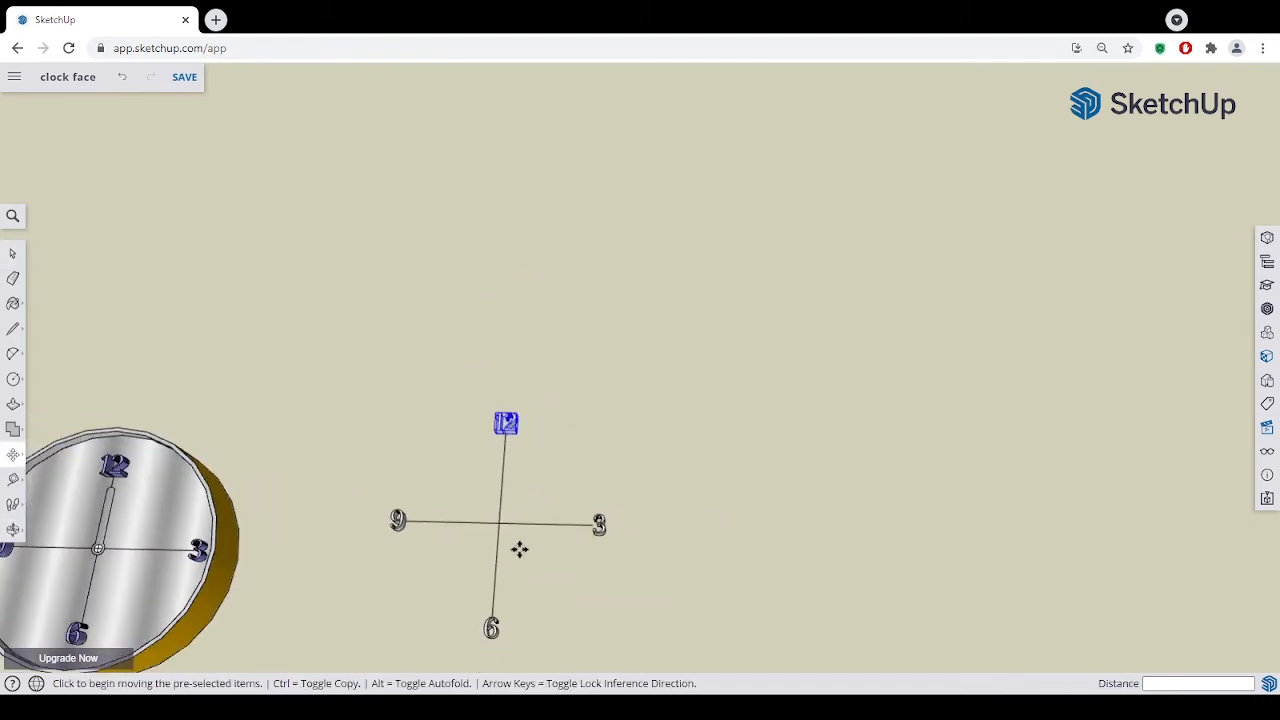
scroll(519, 589, "up", 3)
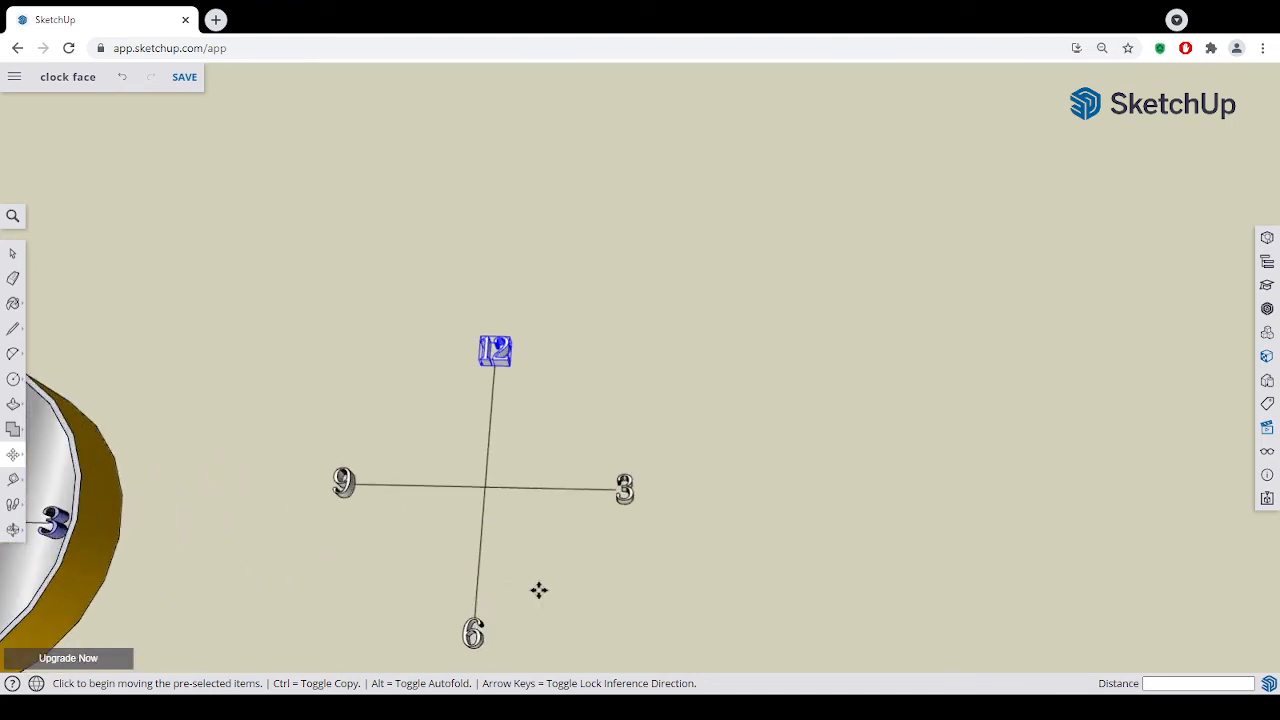
left_click(12, 254)
left_click_drag(563, 566, 585, 542)
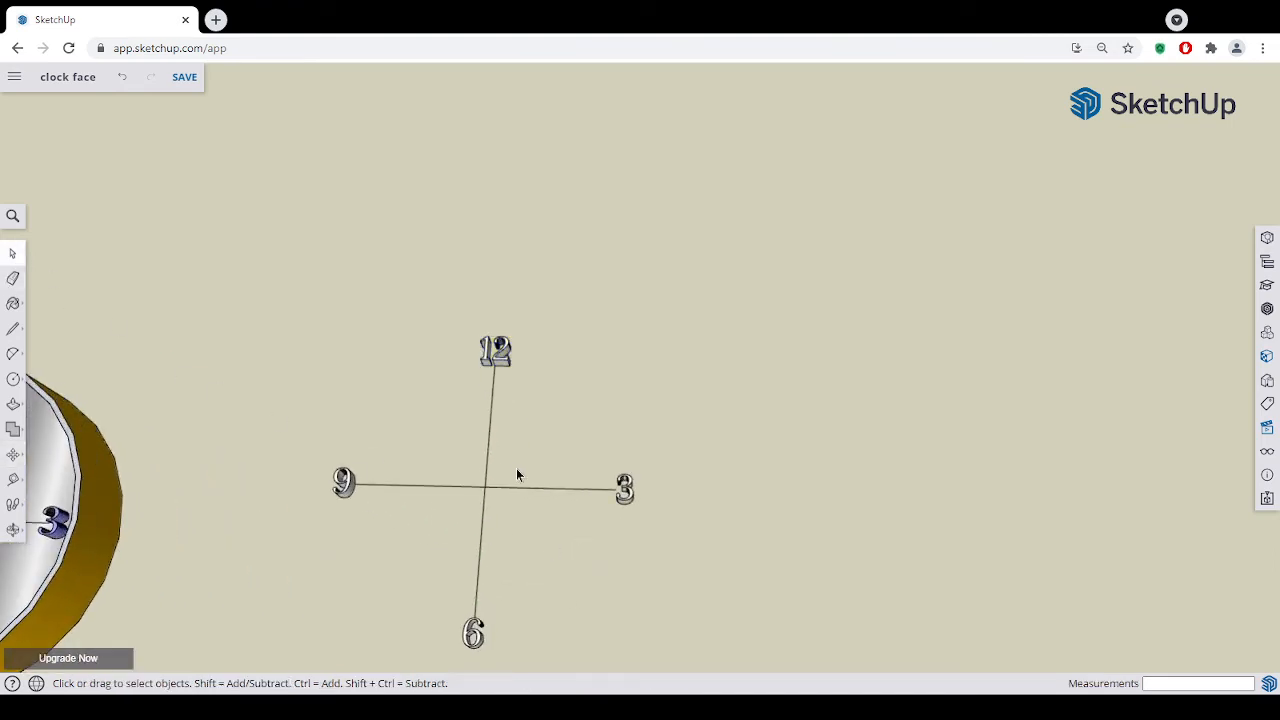
middle_click_drag(446, 531, 499, 476)
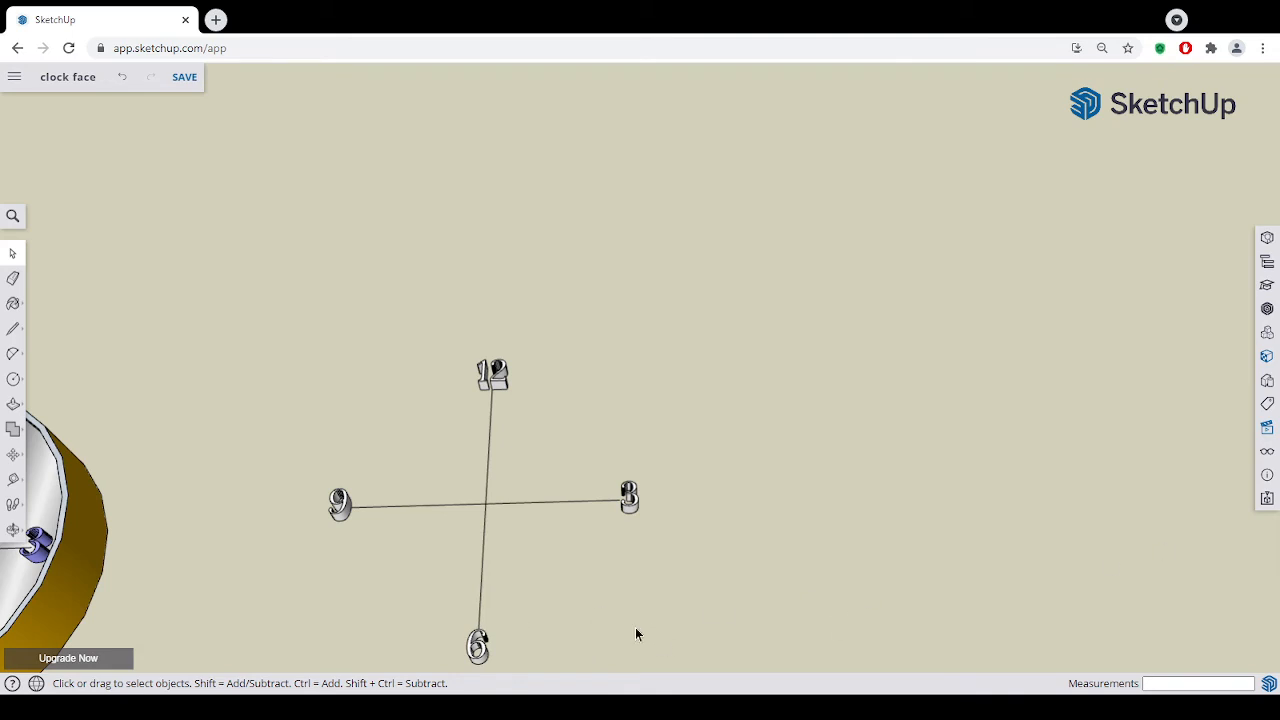
left_click(13, 529)
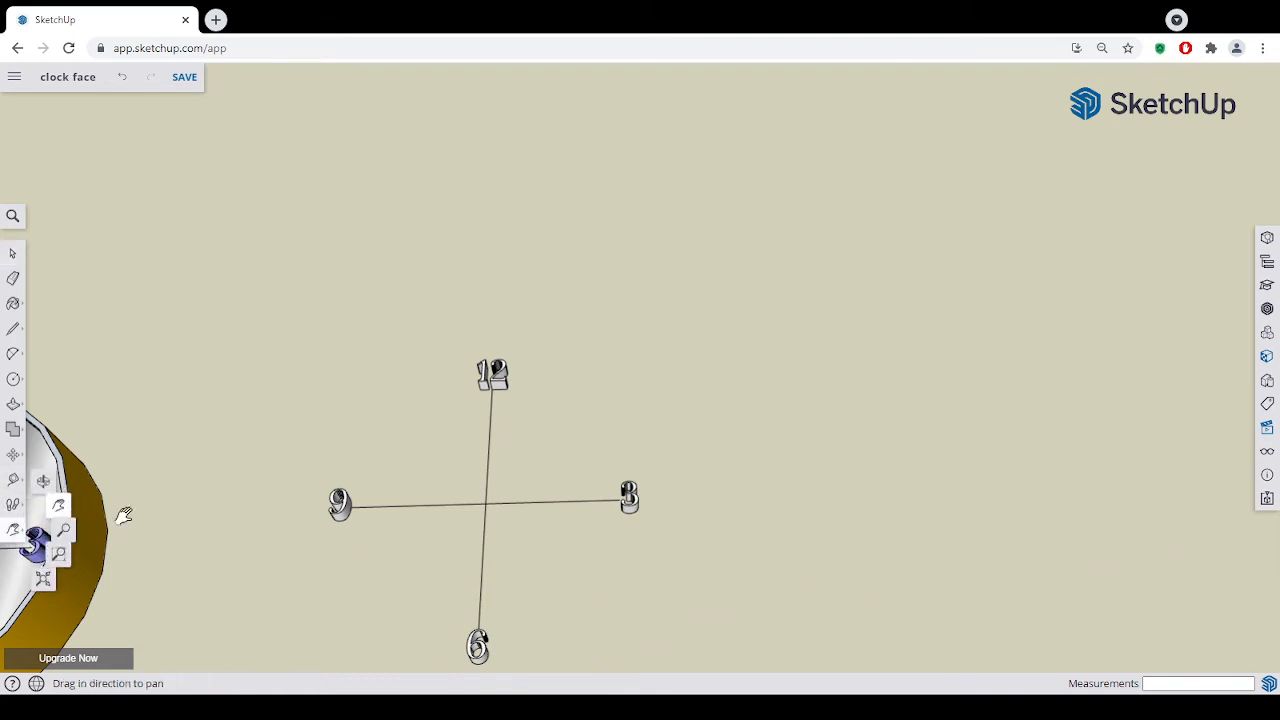
left_click_drag(465, 535, 568, 446)
key("o")
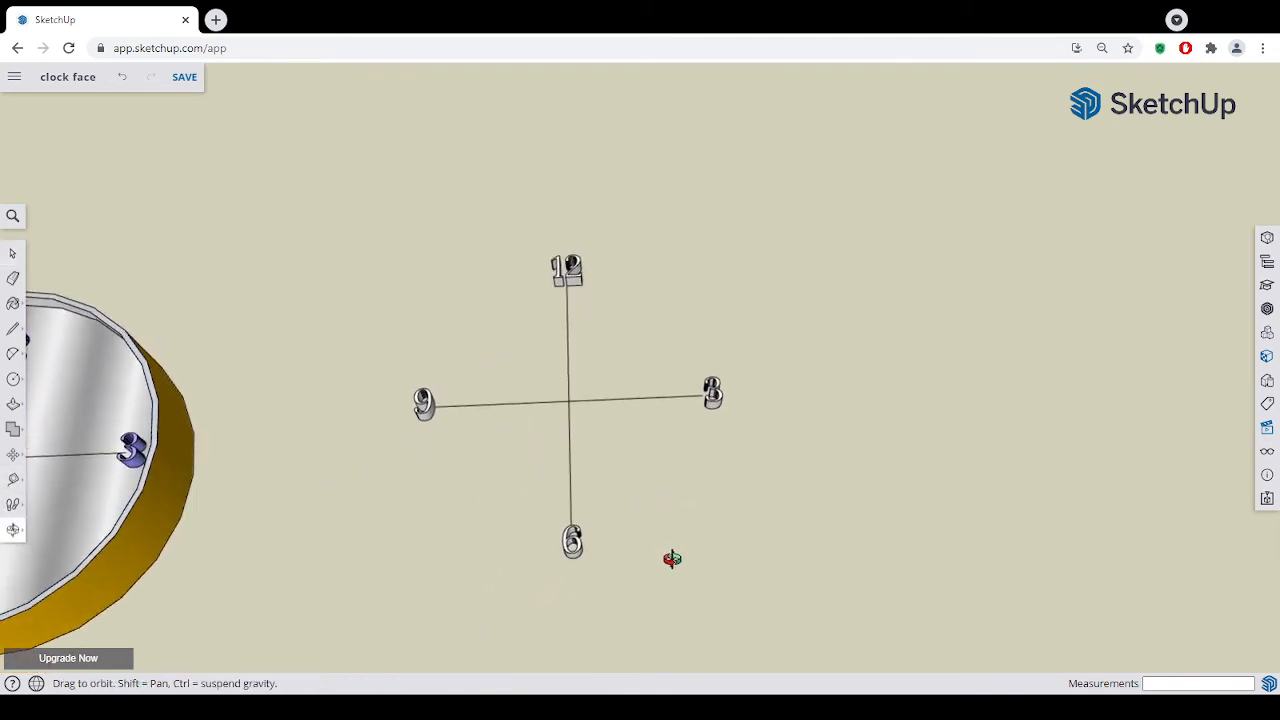
left_click_drag(672, 558, 562, 545)
key("h")
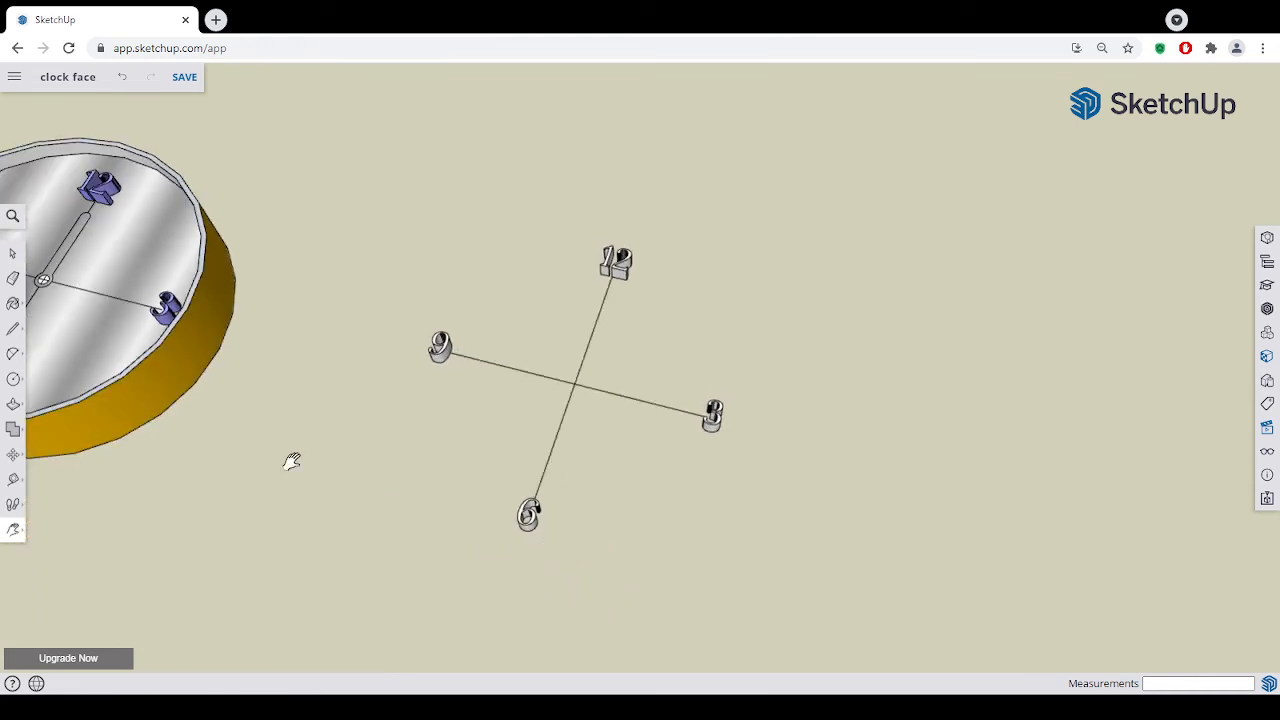
- Draw a circle of 100 mm radius centred on the intersection of the cross, enclosing the four numerals
left_click(14, 379)
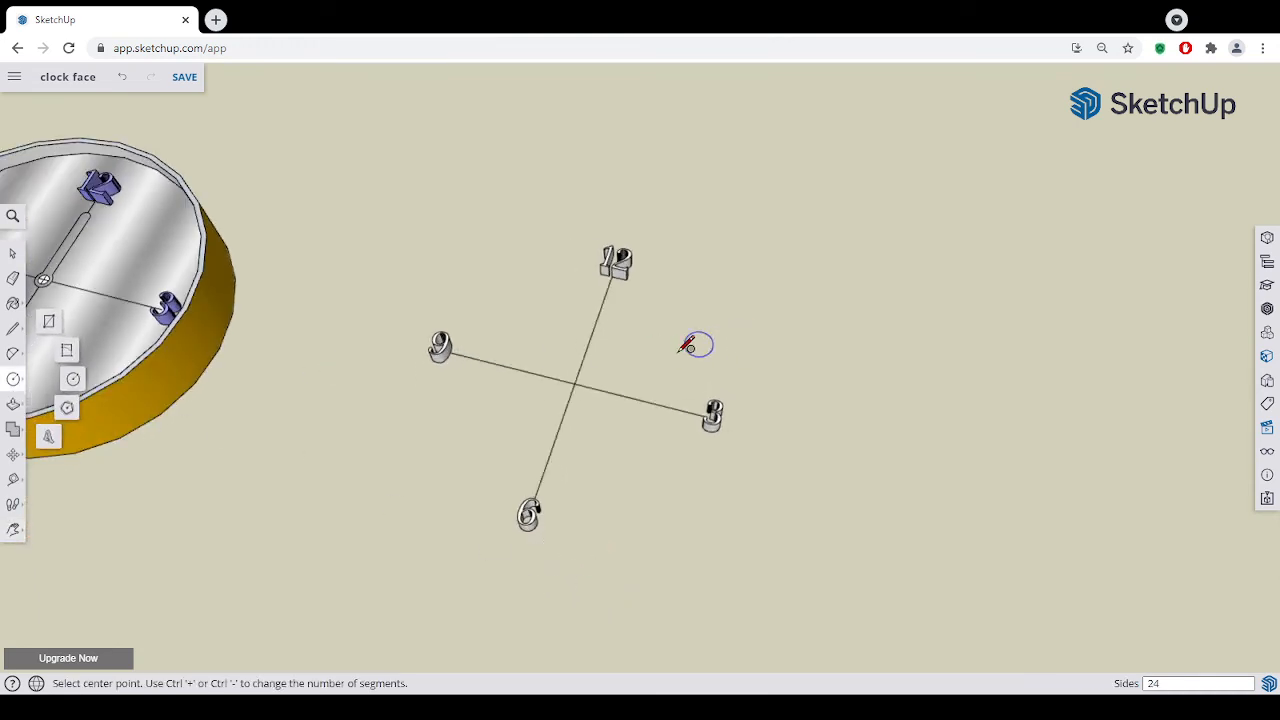
left_click(575, 383)
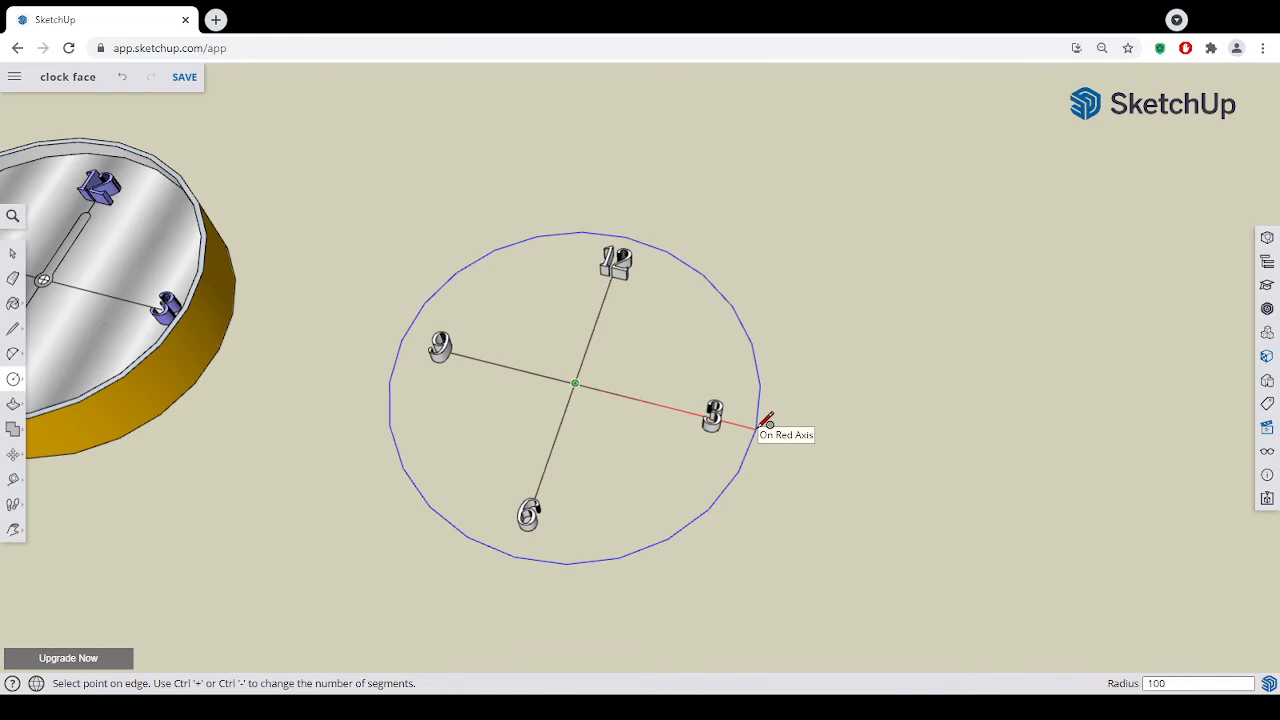
left_click(768, 422)
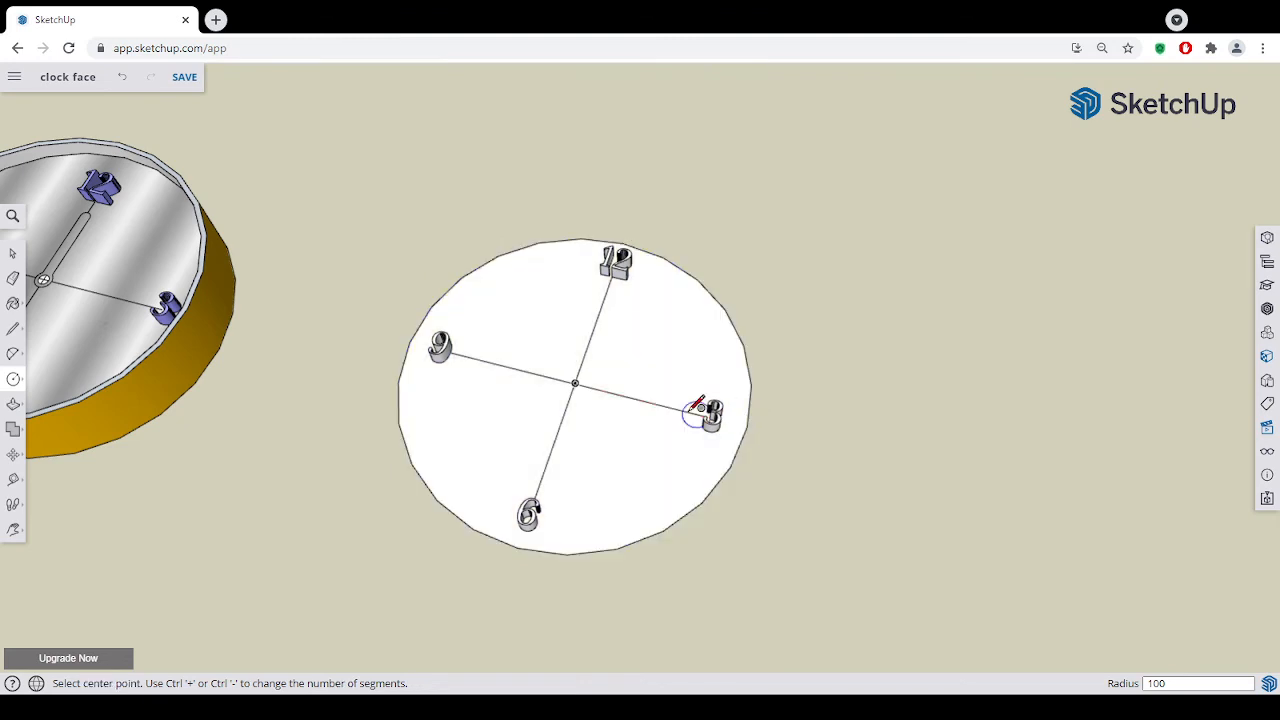
- Push/Pull the underside of the circular face downwards to give the disc a thickness of 3 mm
middle_click_drag(763, 540, 760, 415)
left_click(13, 403)
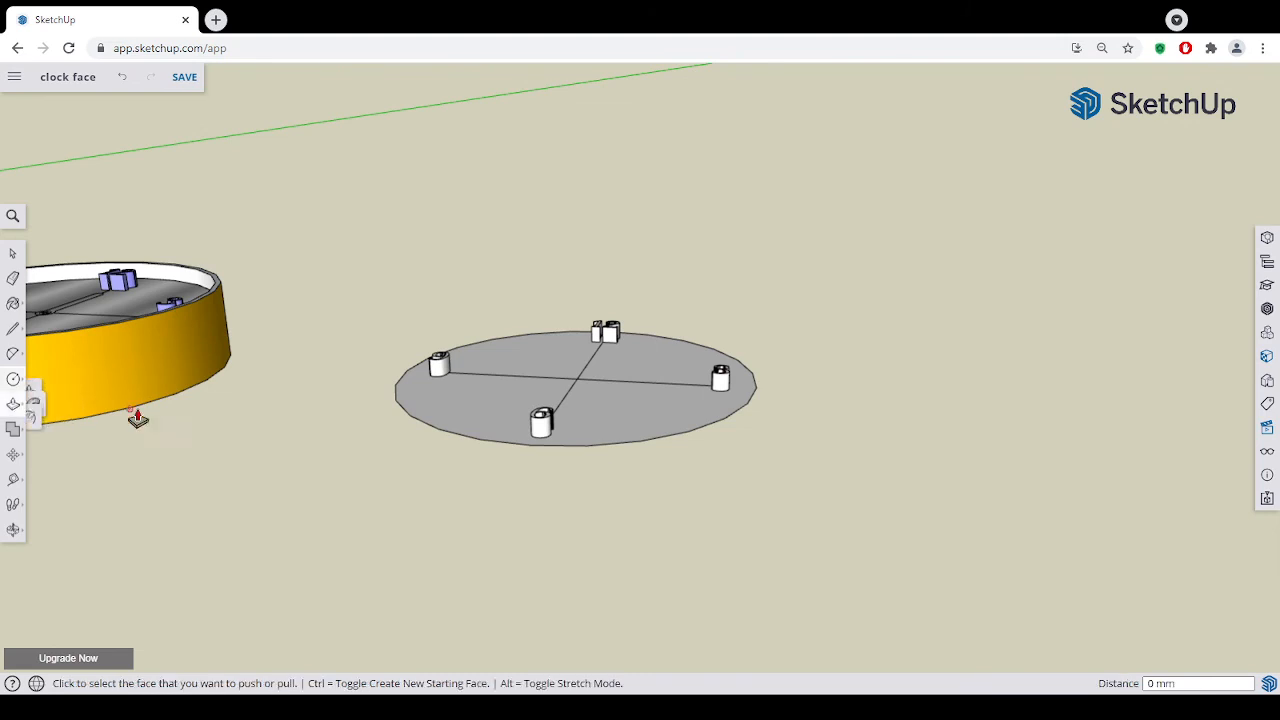
middle_click_drag(711, 483, 726, 294)
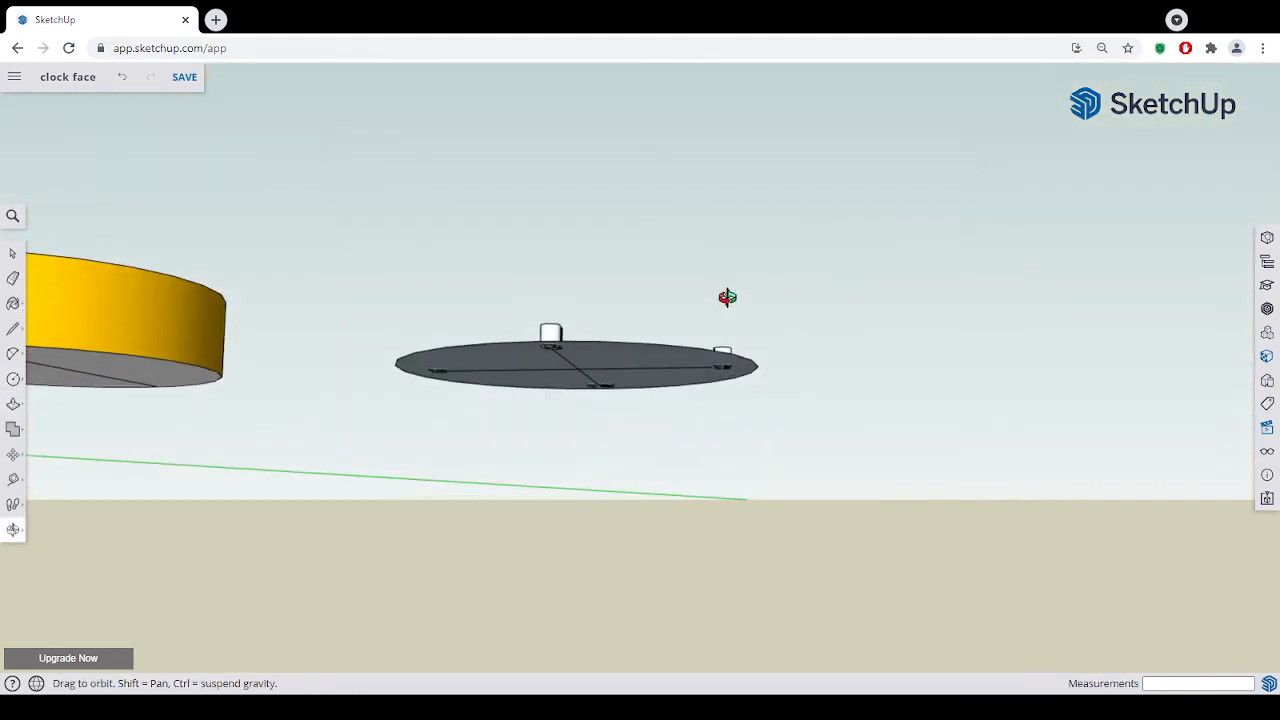
left_click(683, 362)
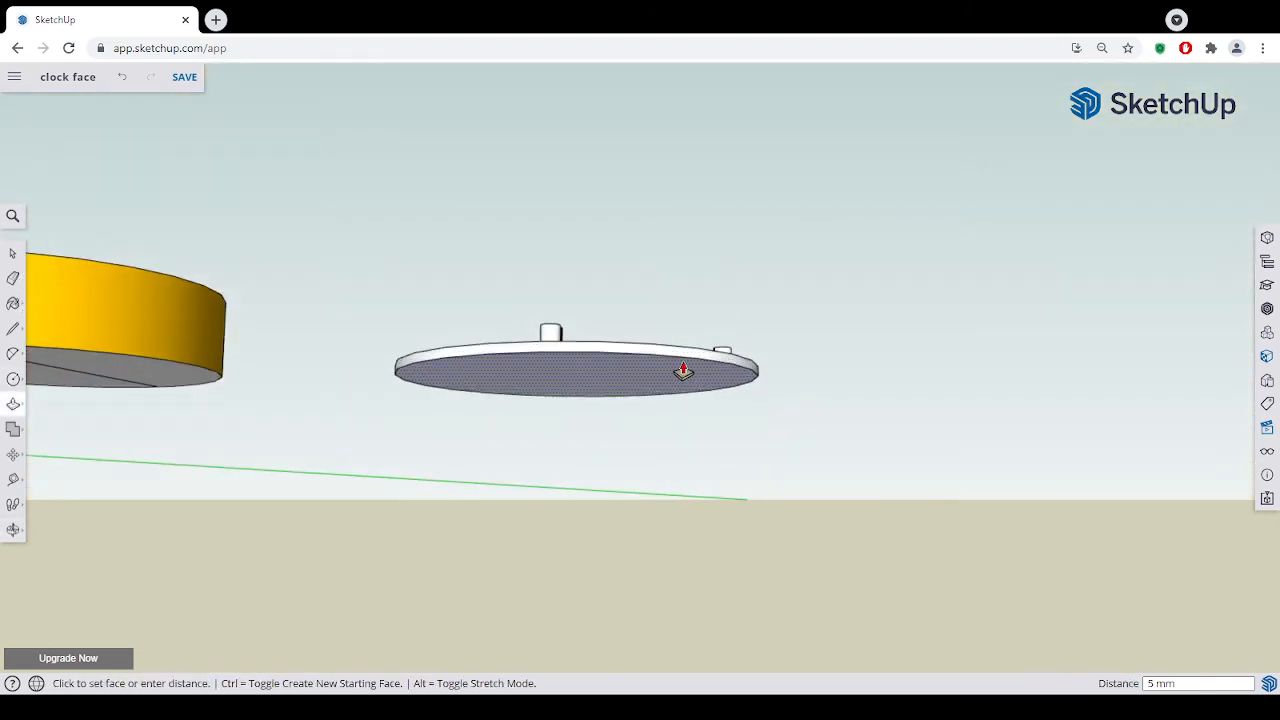
left_click(683, 371)
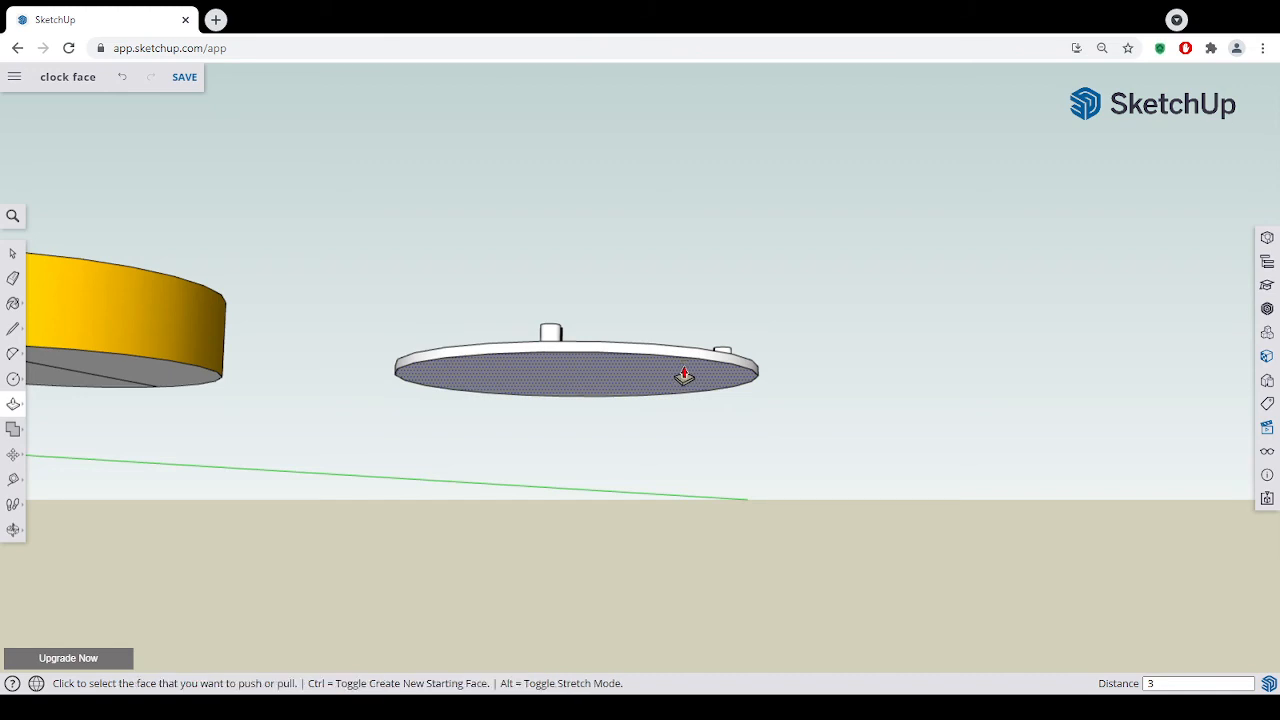
key("Return")
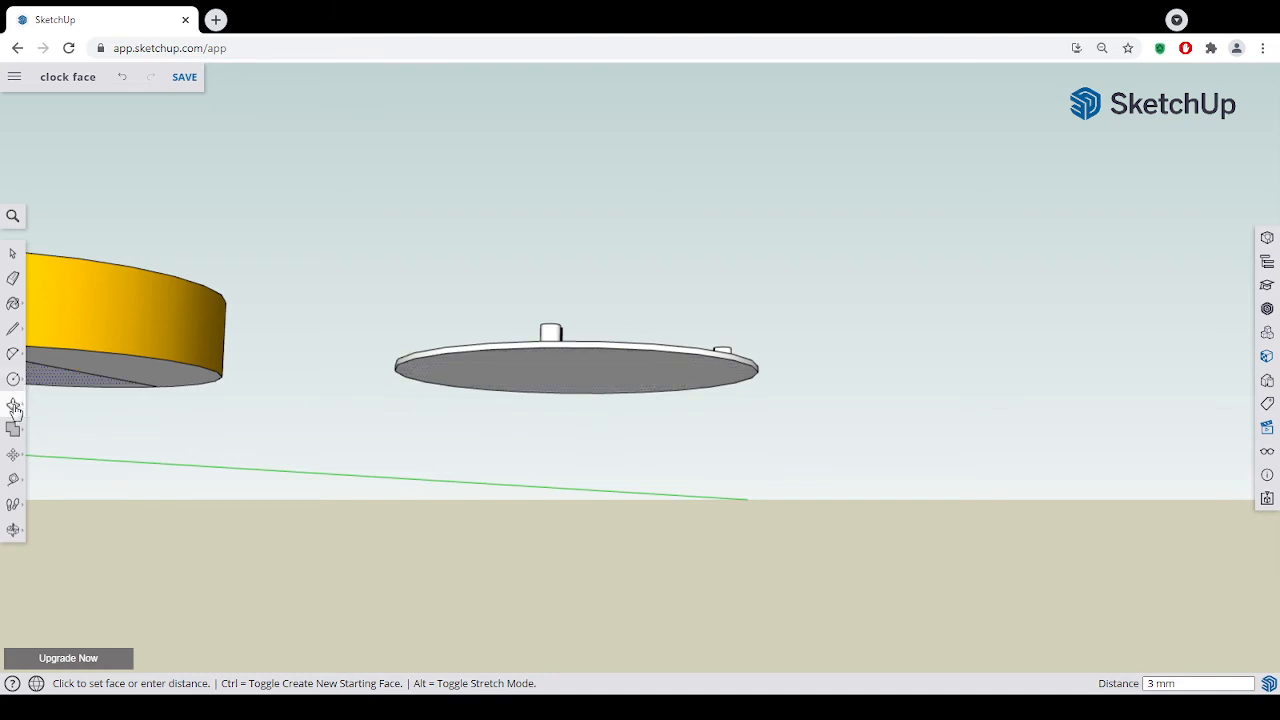
- Try pushing the disc's top face by about 6 mm, undo it, and check the disc from below and above
middle_click_drag(543, 413, 542, 450)
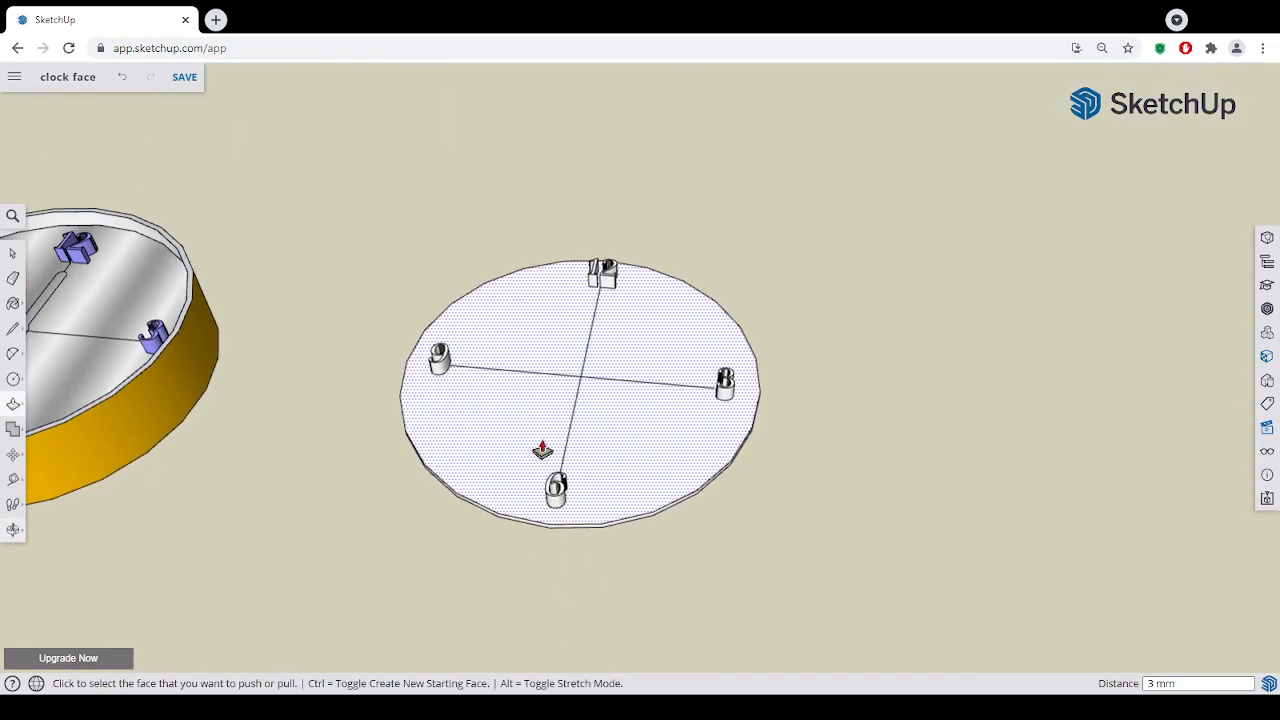
left_click(540, 449)
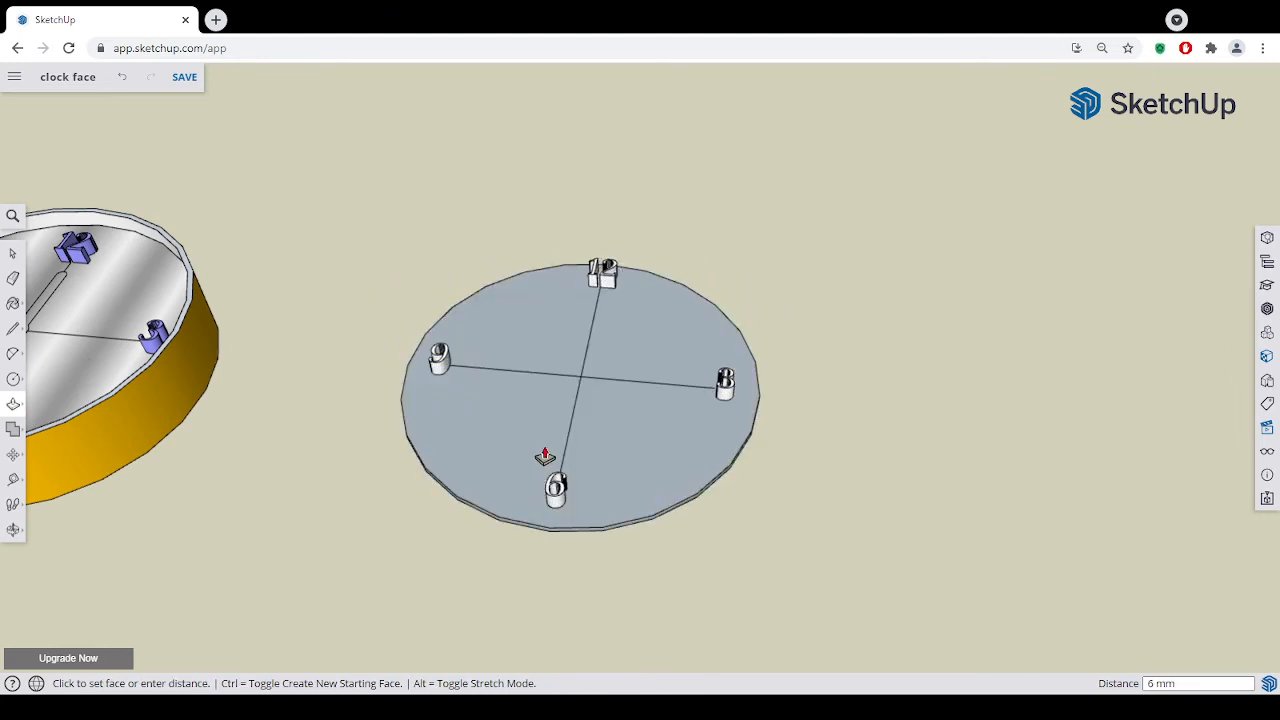
left_click(544, 455)
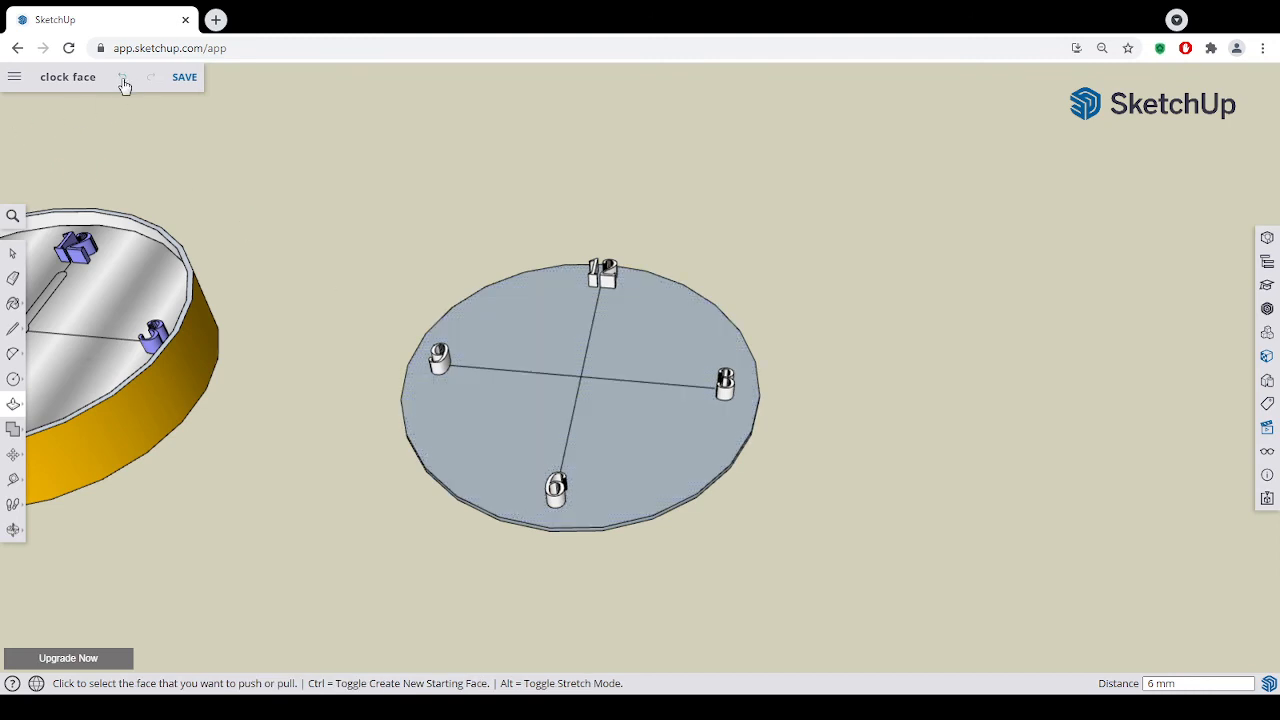
middle_click_drag(634, 595, 551, 385)
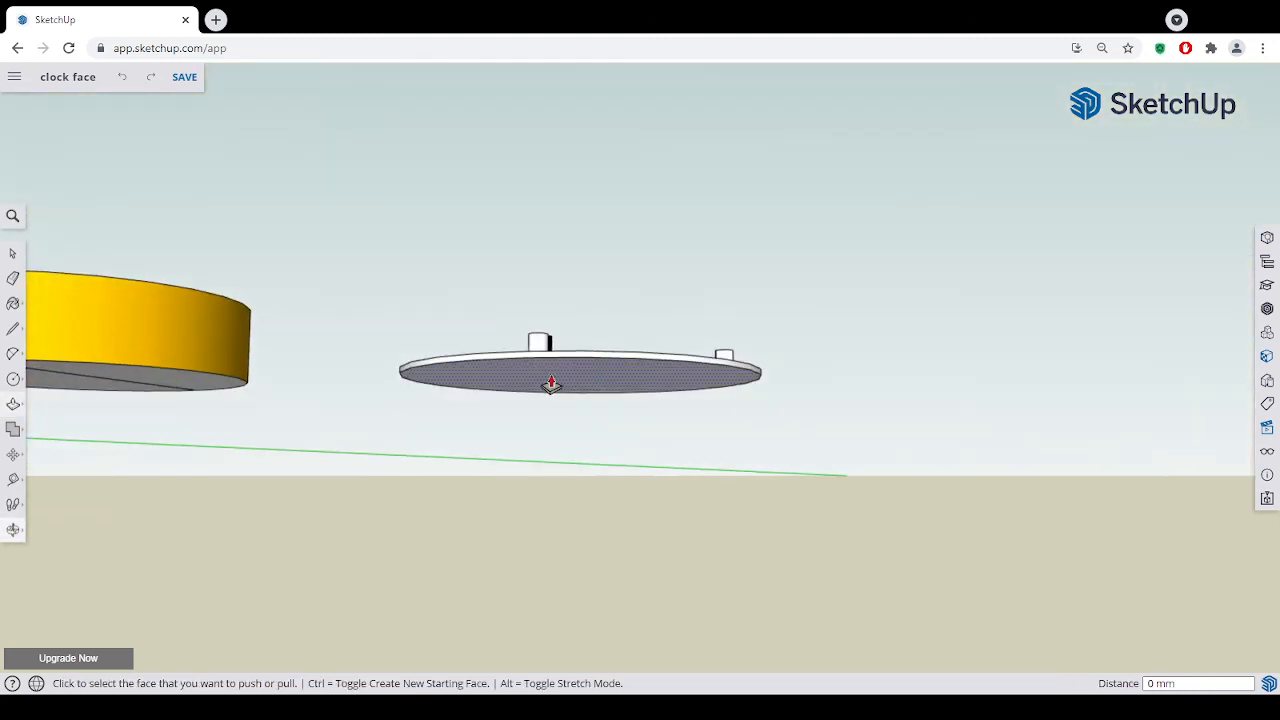
middle_click_drag(627, 573, 629, 603)
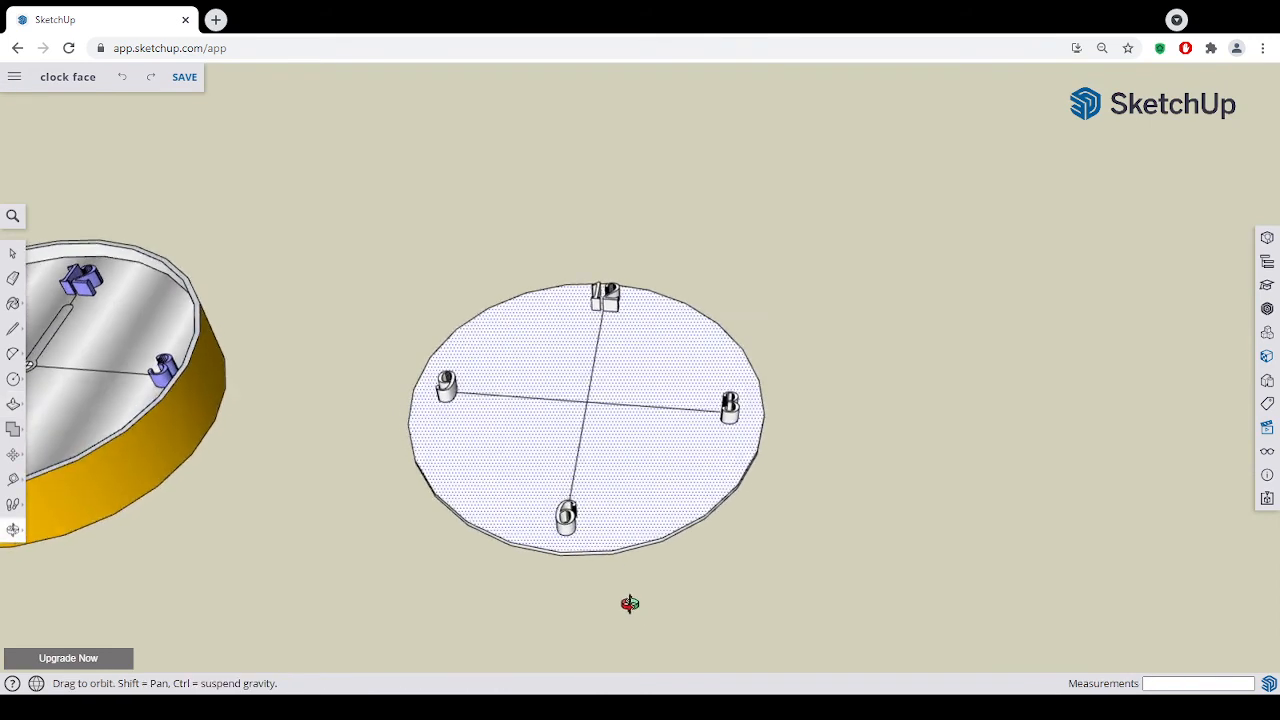
- Offset the outer edge of the disc's top face inwards by 3 mm to outline a narrow rim
middle_click_drag(681, 561, 711, 631)
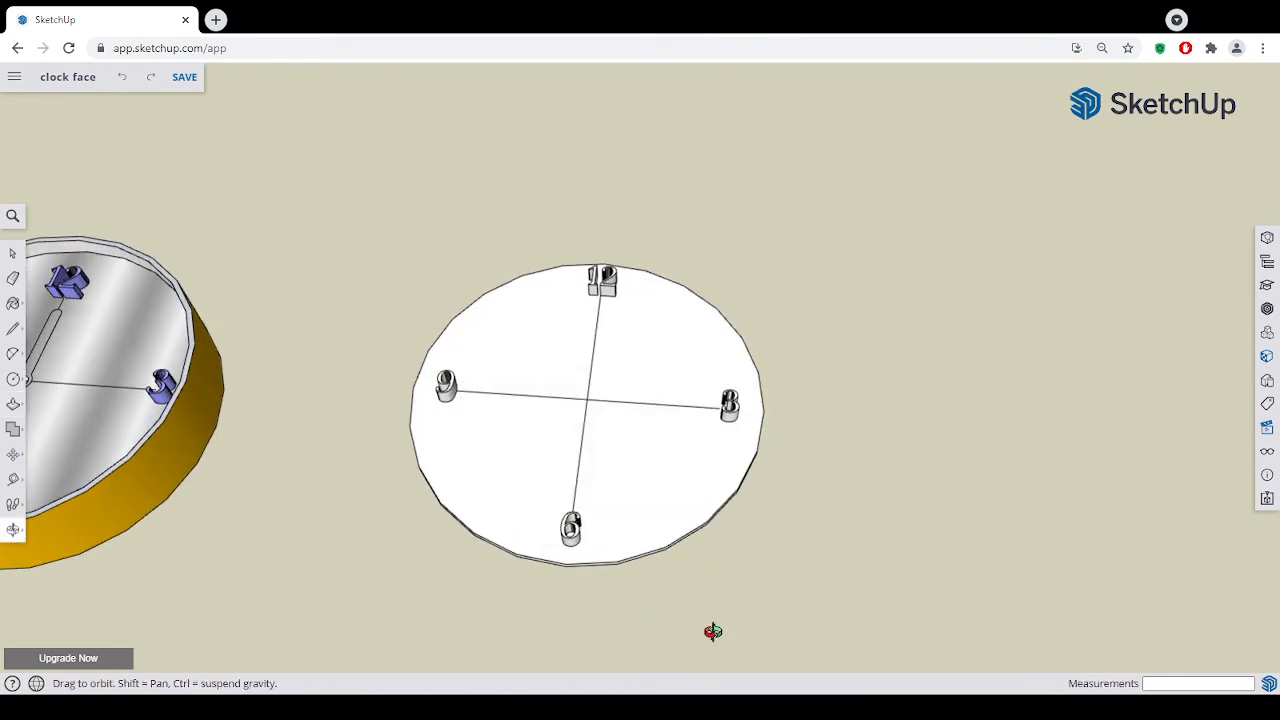
left_click(13, 405)
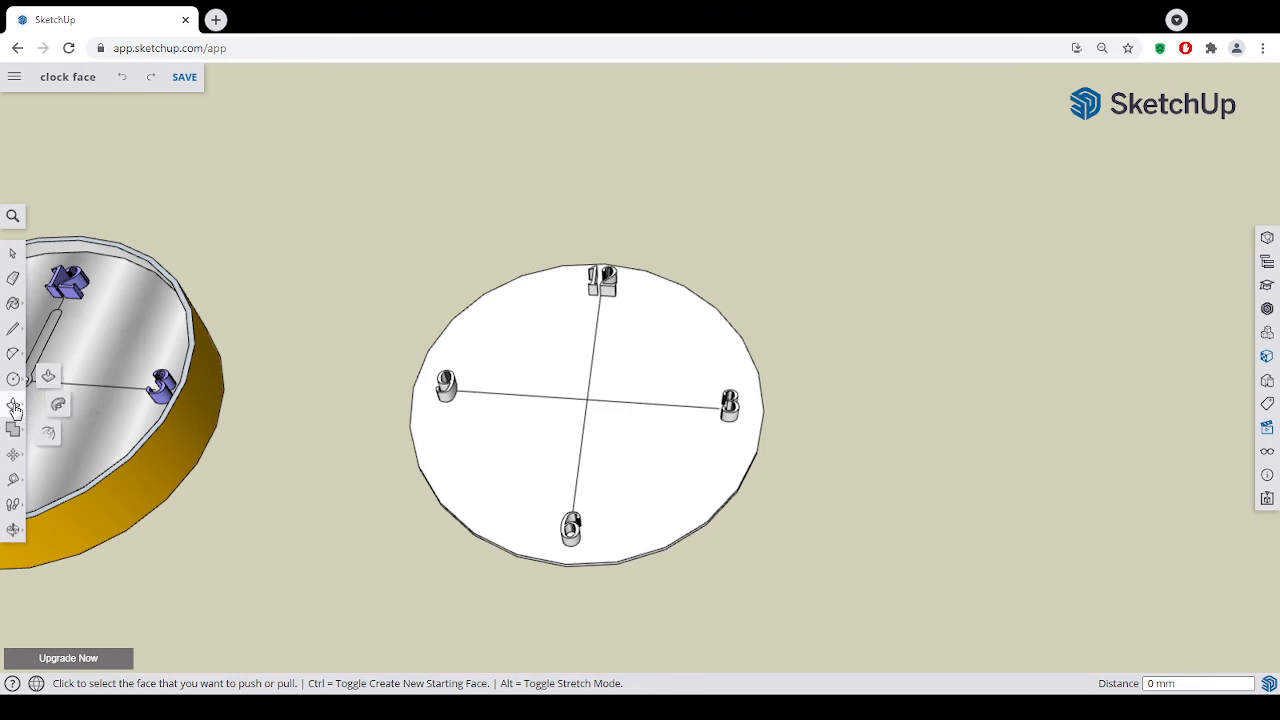
left_click(52, 435)
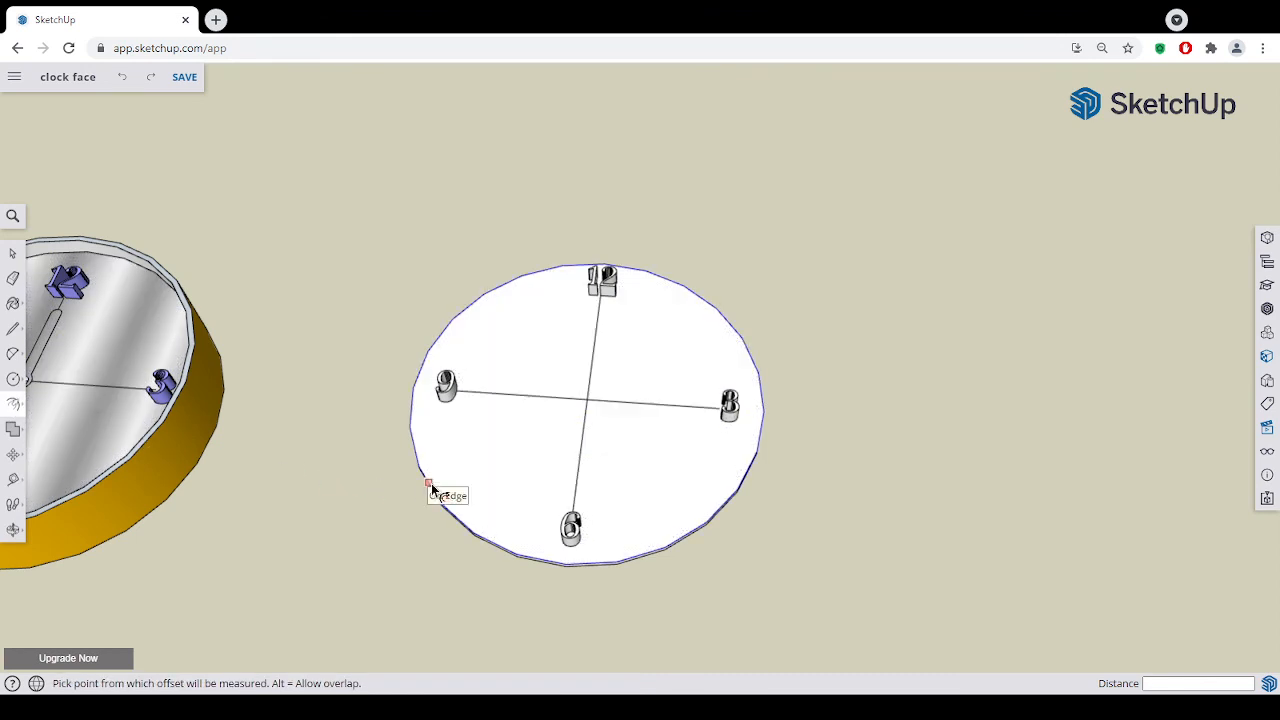
left_click(432, 487)
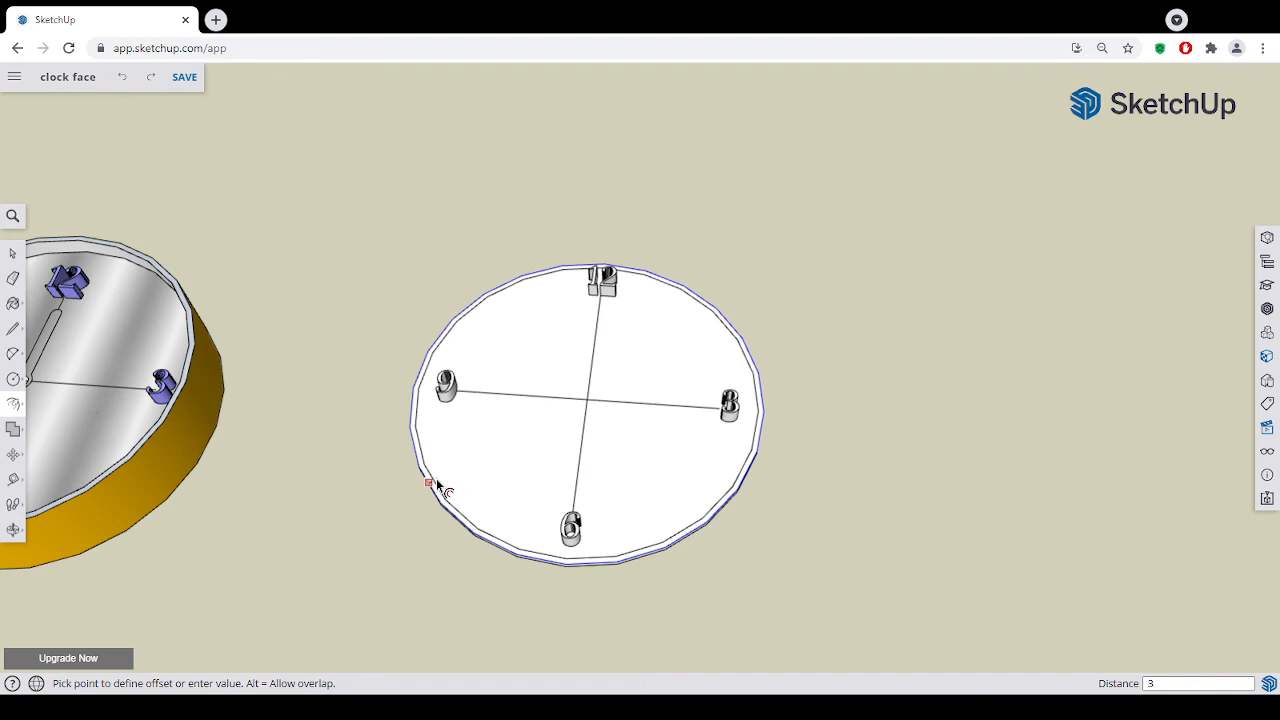
left_click(437, 485)
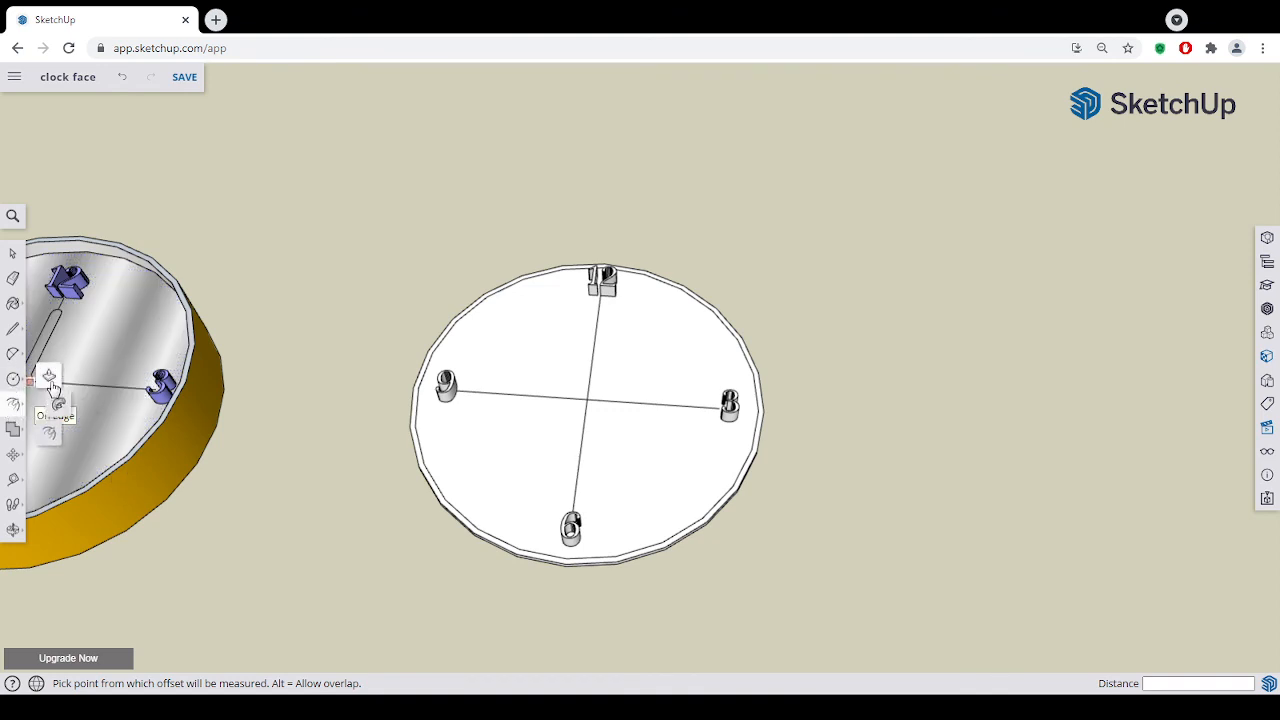
- Push/Pull the narrow outer ring upwards by 10 mm, level with the top of the numeral 6, to form a raised rim
left_click(13, 404)
scroll(436, 503, "up", 2)
left_click(435, 497)
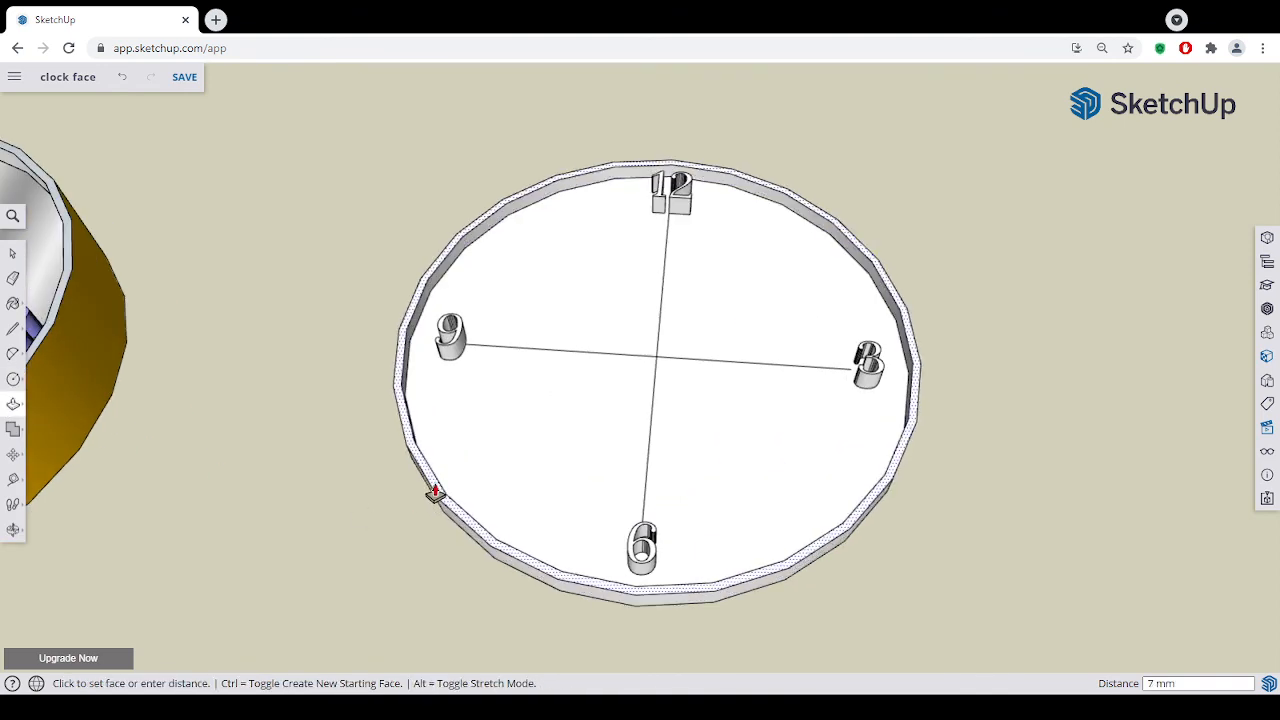
left_click(643, 538)
middle_click_drag(434, 534, 509, 455)
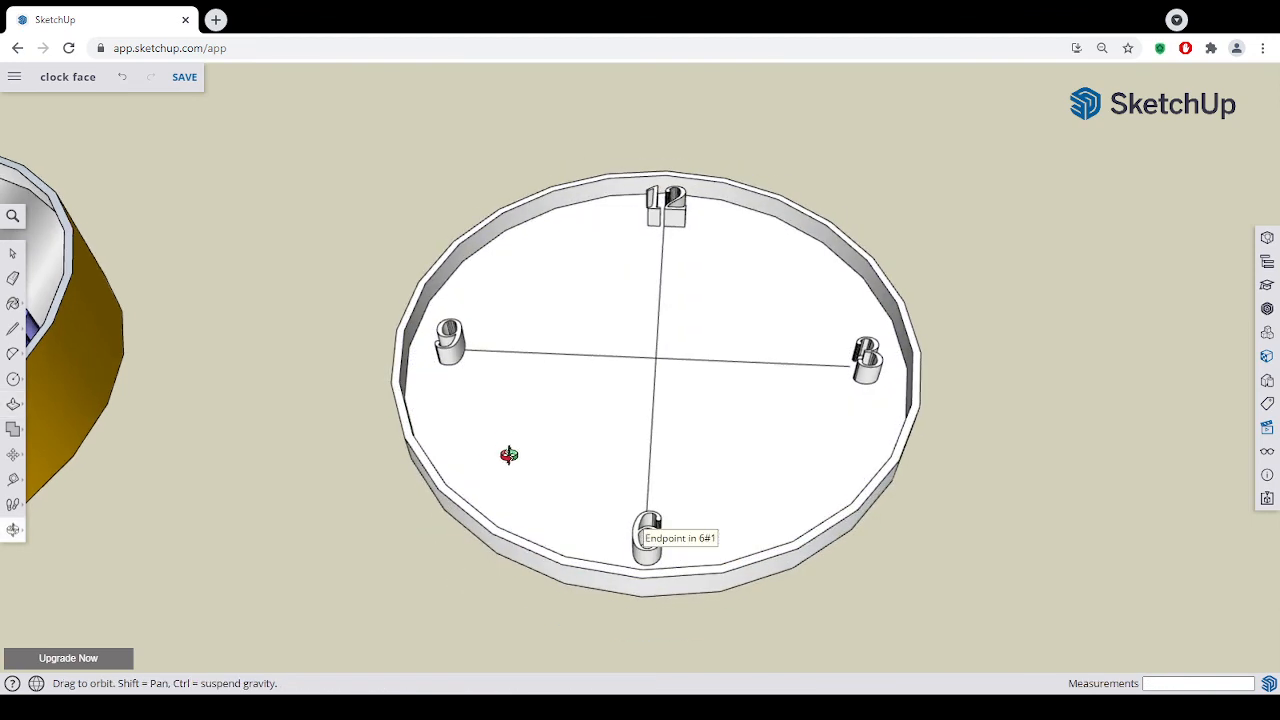
left_click(18, 277)
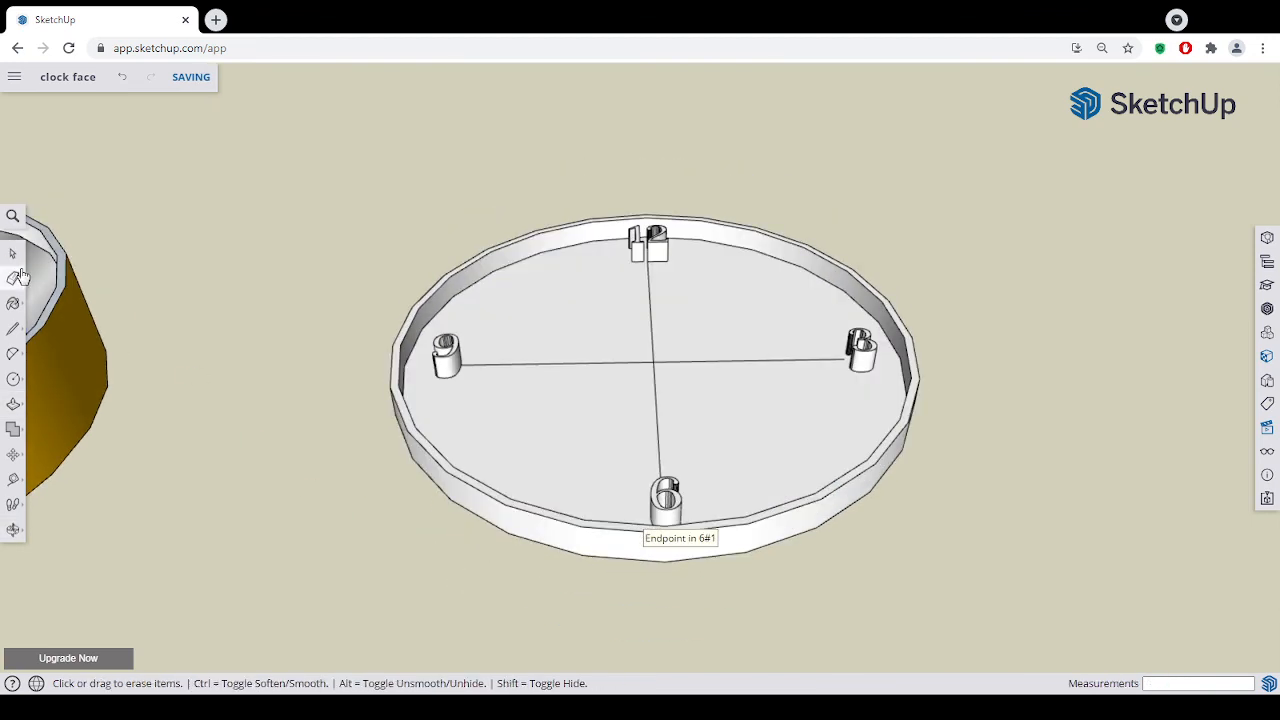
mouse_move(666, 576)
middle_mouse_down()
mouse_move(609, 600)
mouse_move(443, 471)
mouse_move(517, 449)
mouse_move(718, 534)
mouse_move(409, 557)
middle_mouse_up()
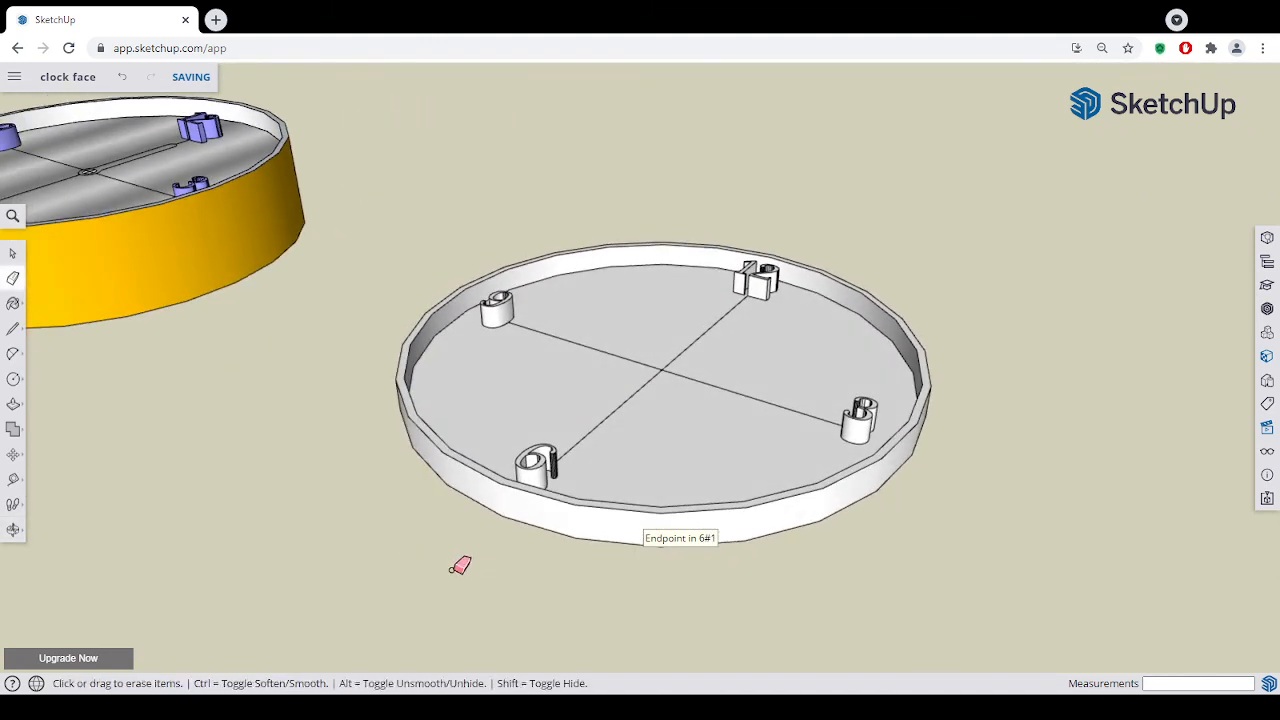
- Paint the outer side and the top face of the raised rim orange
left_click(12, 304)
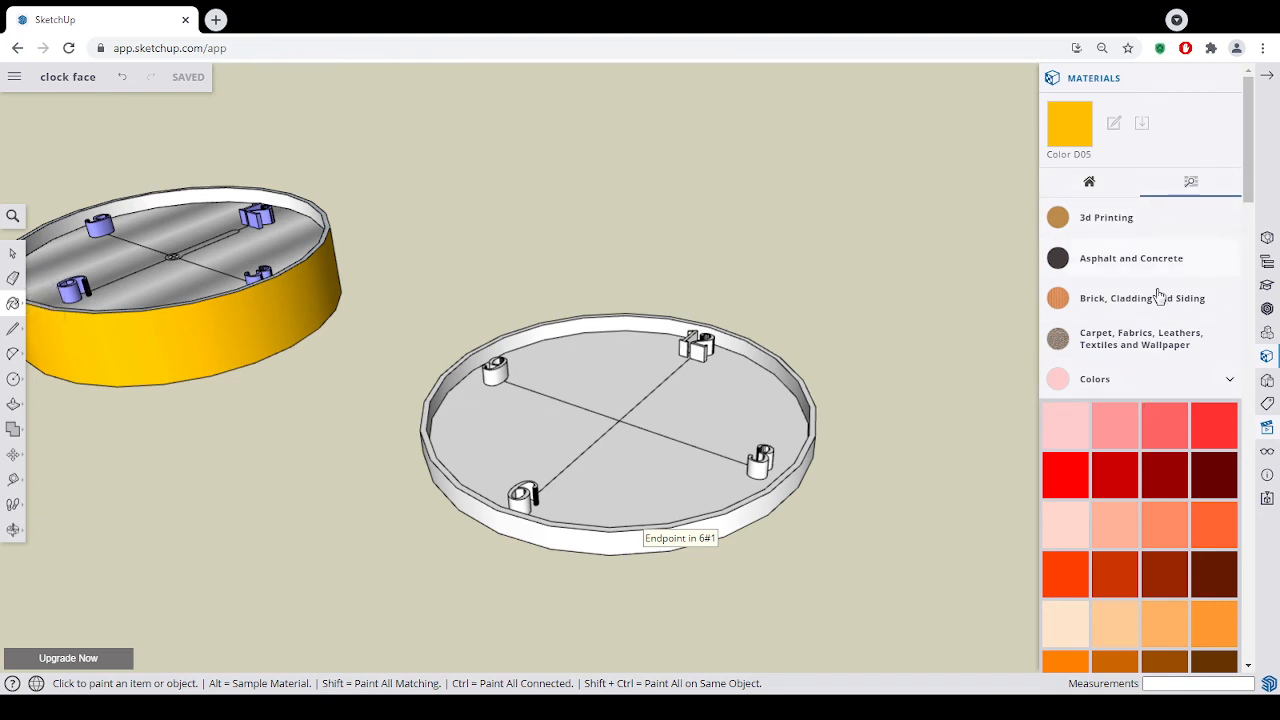
scroll(1157, 420, "down", 10)
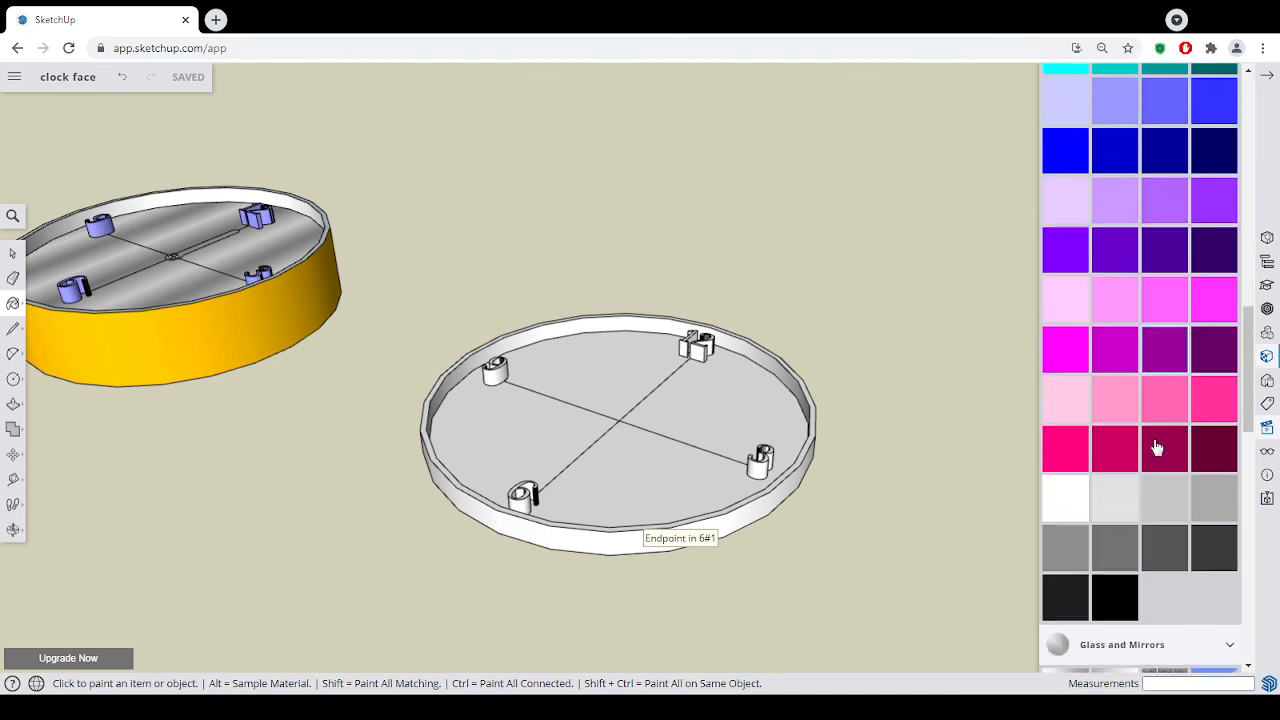
scroll(1157, 447, "up", 10)
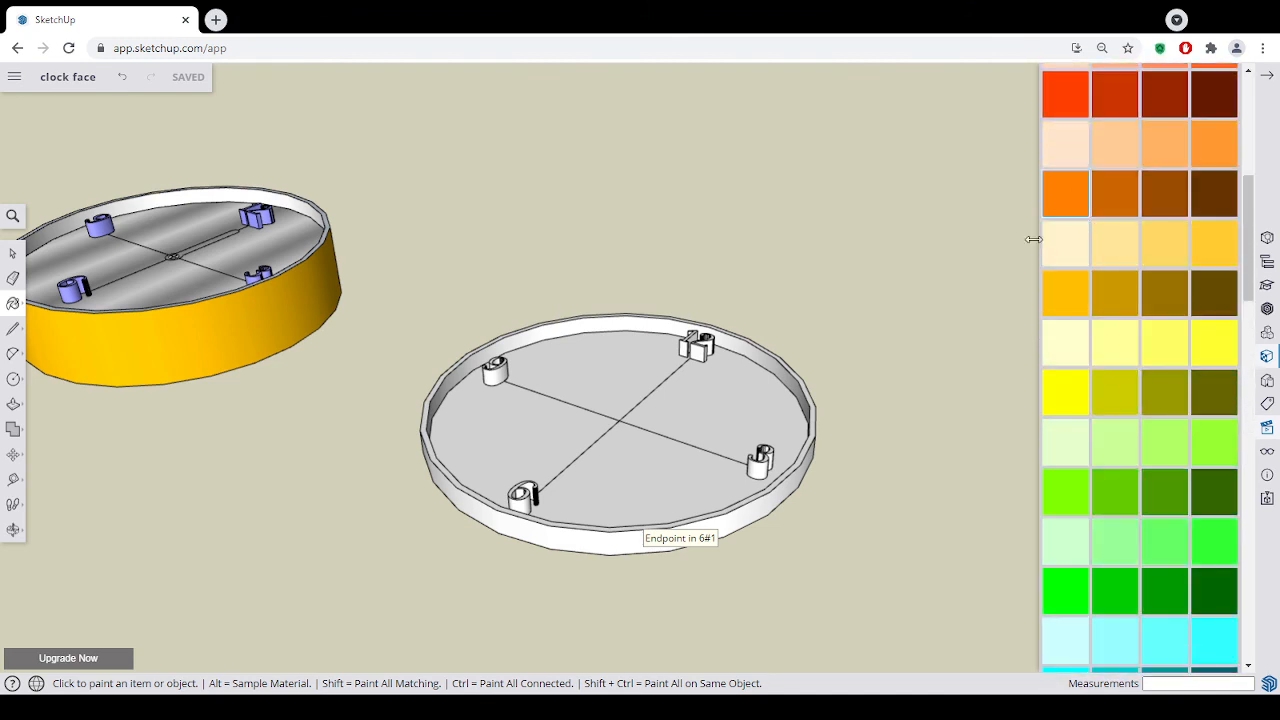
left_click(771, 494)
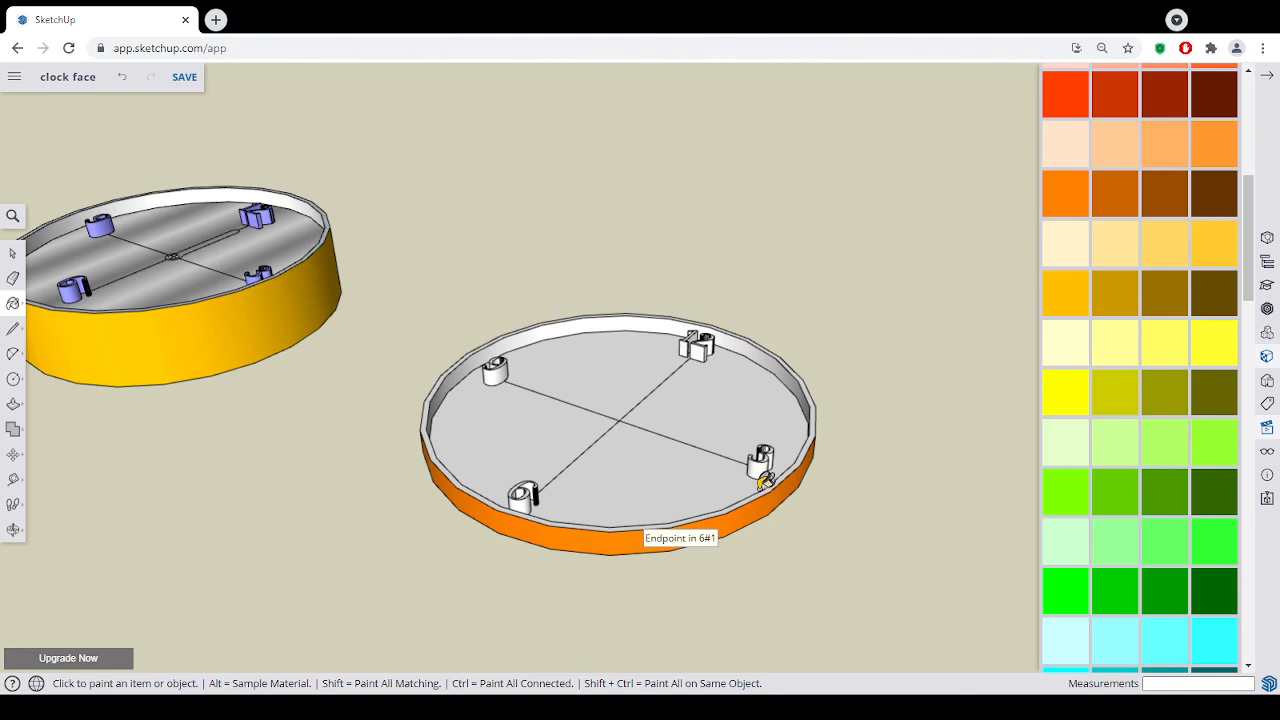
left_click(771, 486)
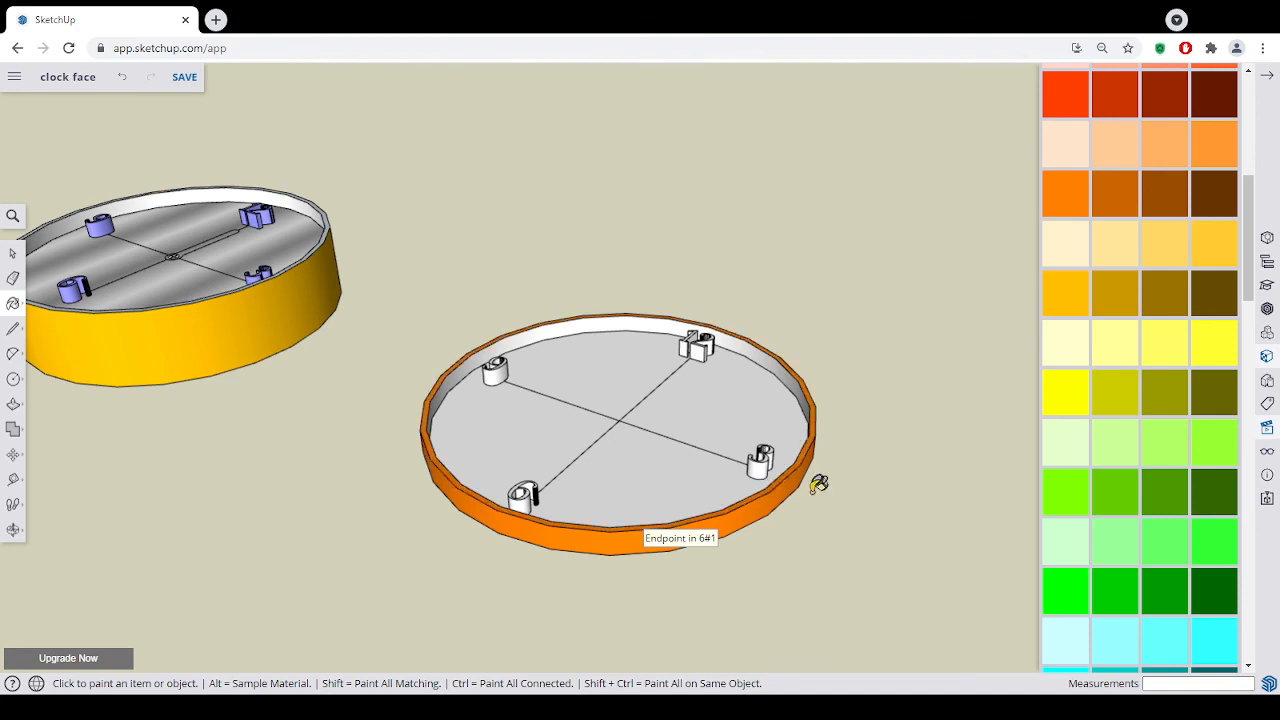
- Paint the numerals 3, 12, 9 and 6 bright cyan
scroll(1122, 553, "down", 3)
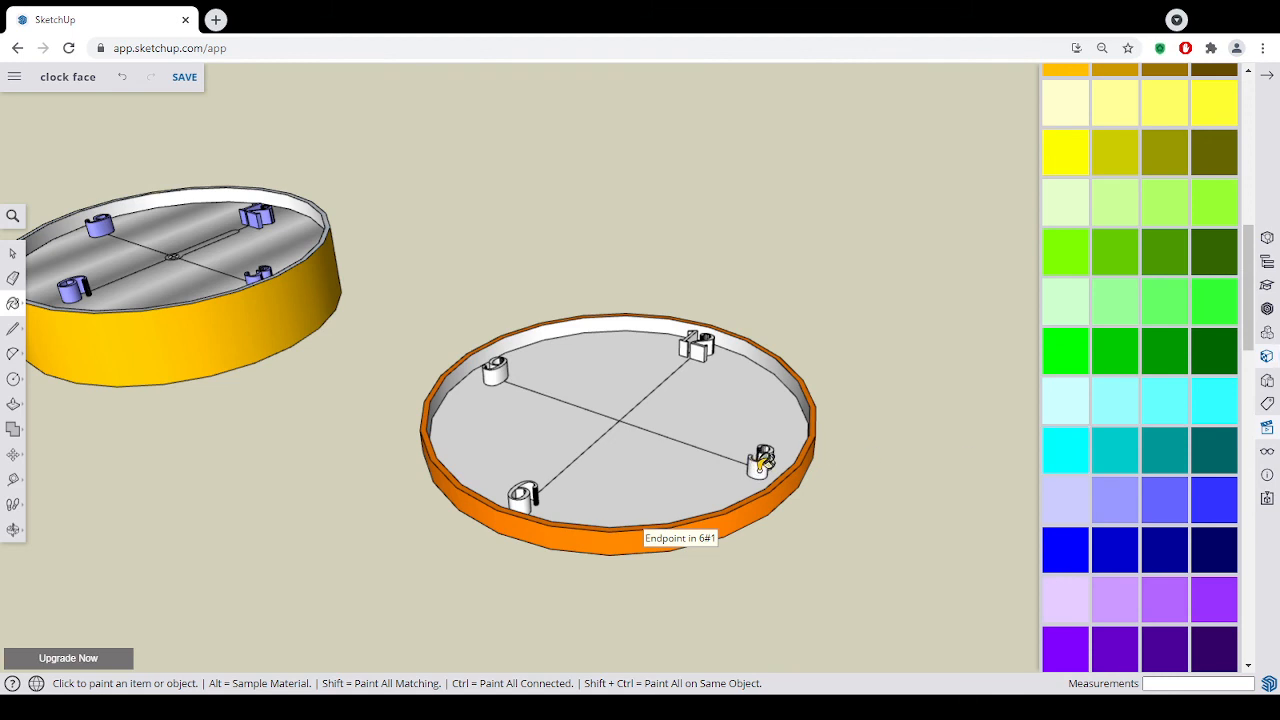
left_click(765, 456)
left_click(704, 346)
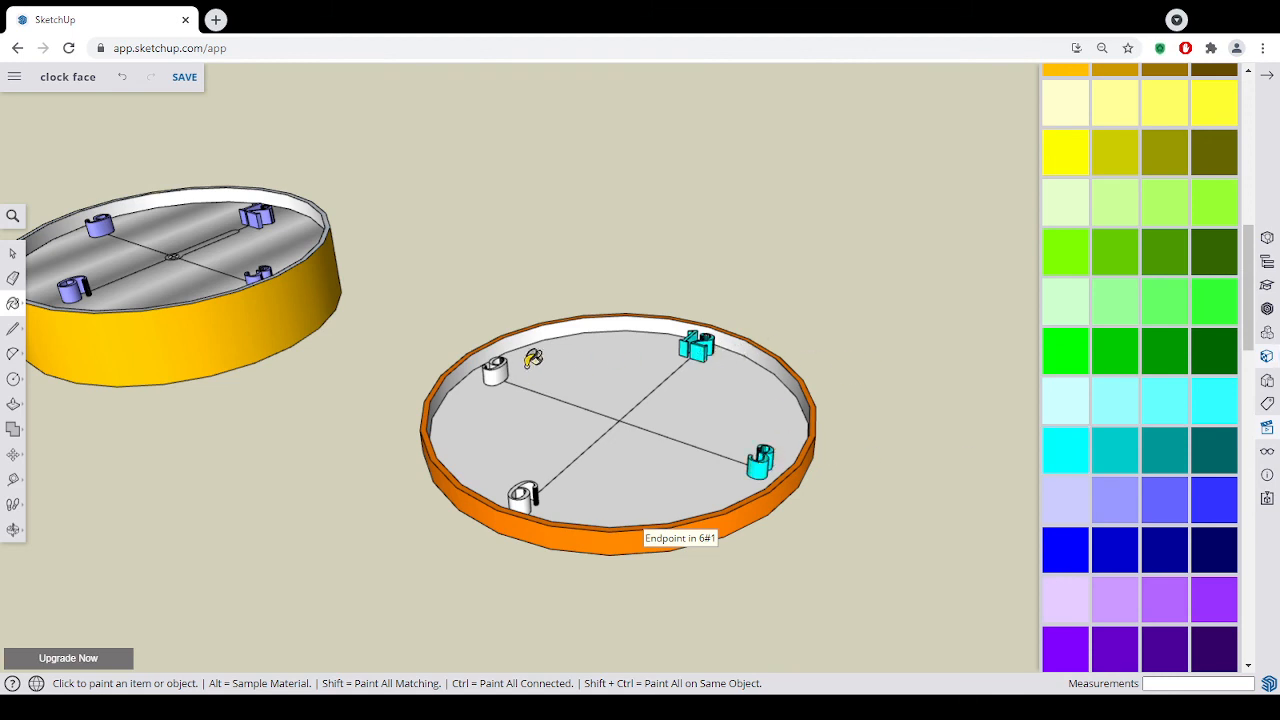
left_click(497, 370)
left_click(526, 495)
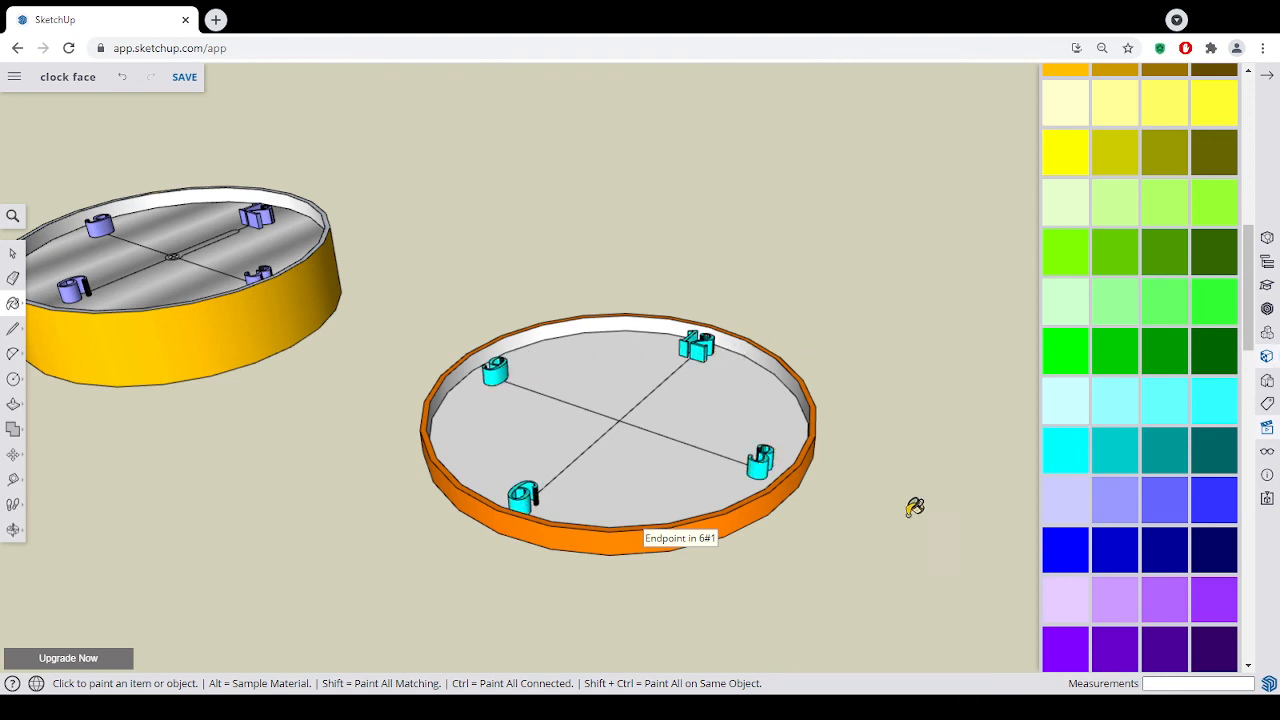
- Paint the clock's dial face and the rim's inner wall with the banded, shiny grey metal material
scroll(1129, 500, "down", 10)
scroll(1127, 520, "up", 5)
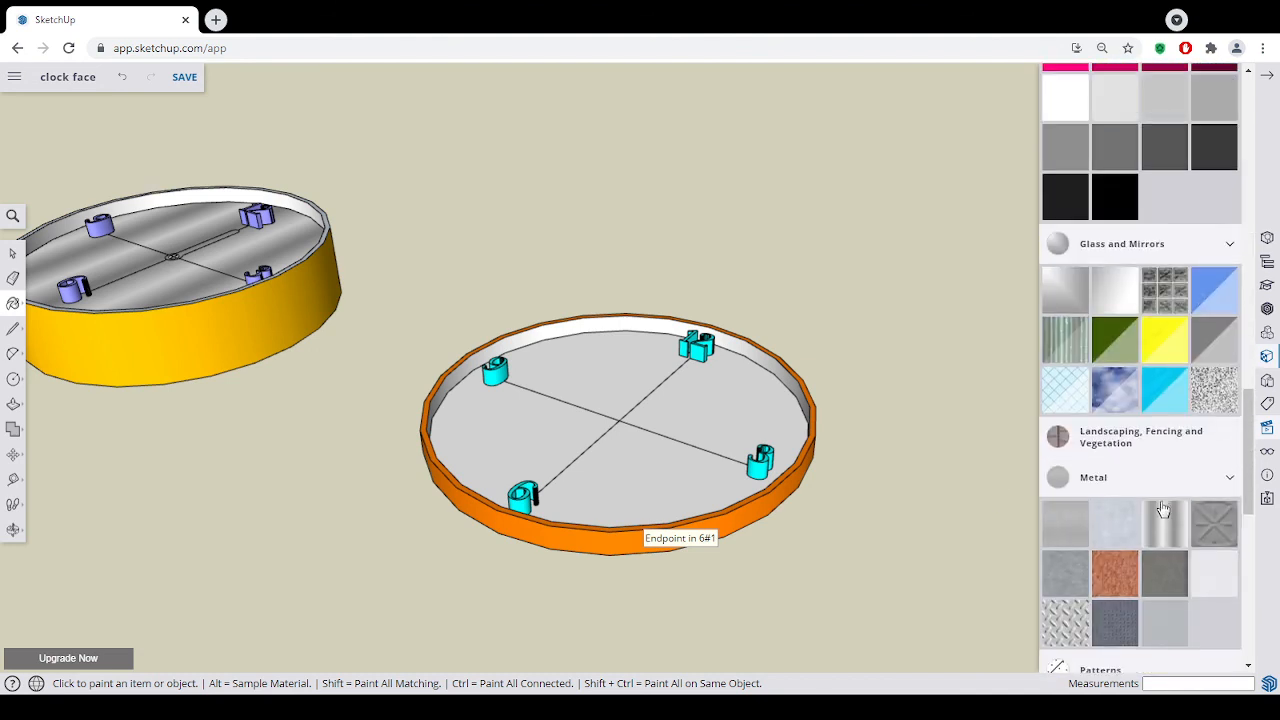
left_click(1165, 525)
left_click(708, 416)
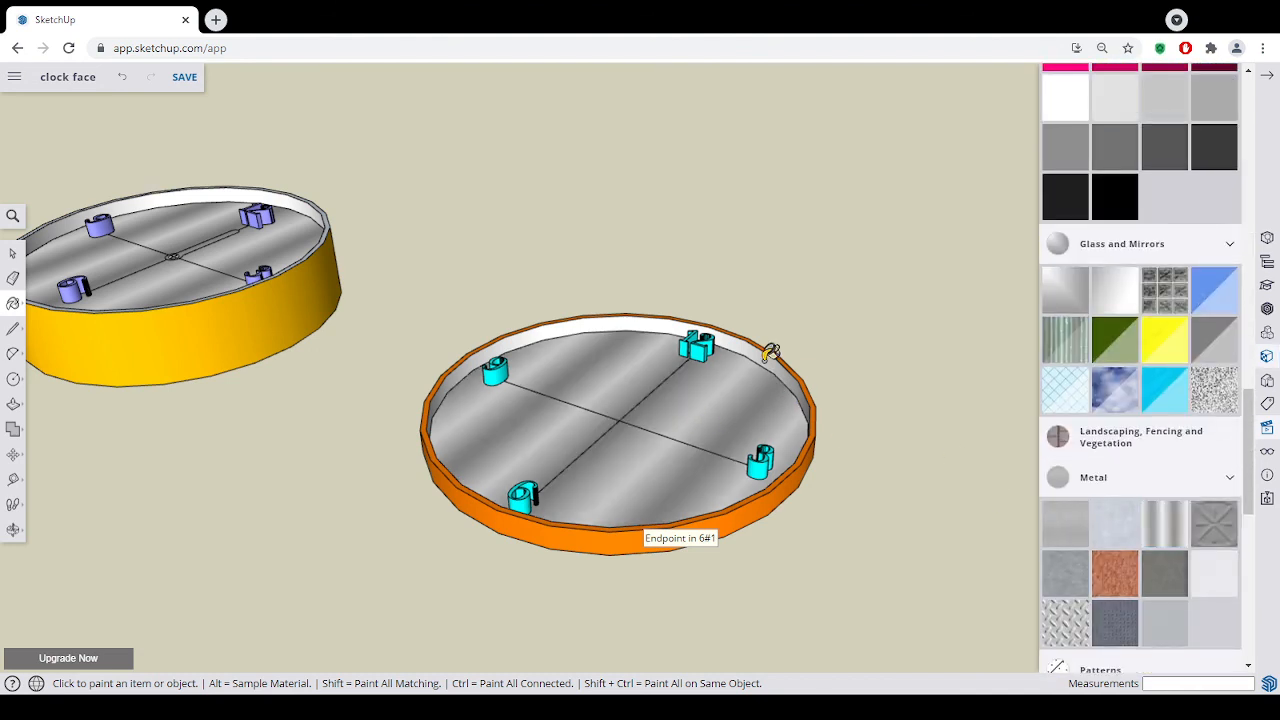
left_click(772, 355)
mouse_move(737, 529)
middle_mouse_down()
mouse_move(749, 543)
mouse_move(737, 521)
mouse_move(649, 563)
mouse_move(691, 643)
mouse_move(775, 676)
mouse_move(829, 566)
mouse_move(840, 626)
mouse_move(863, 569)
mouse_move(846, 581)
middle_mouse_up()
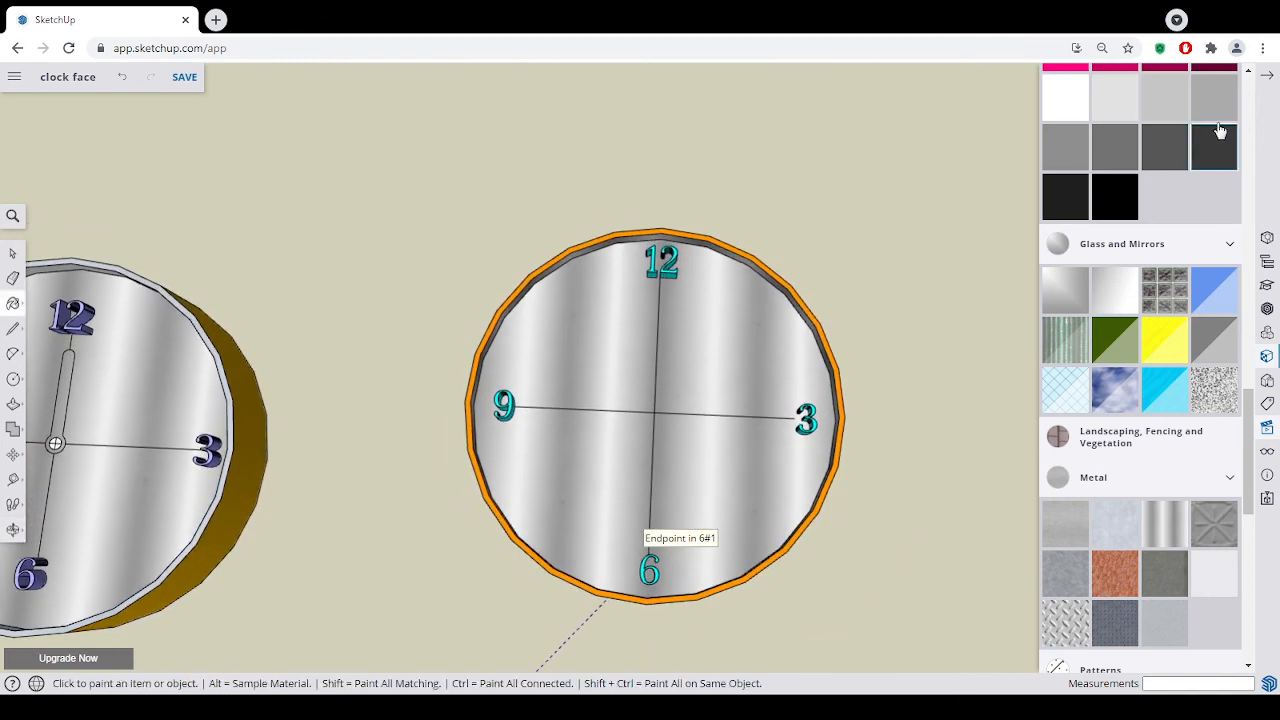
left_click(1267, 76)
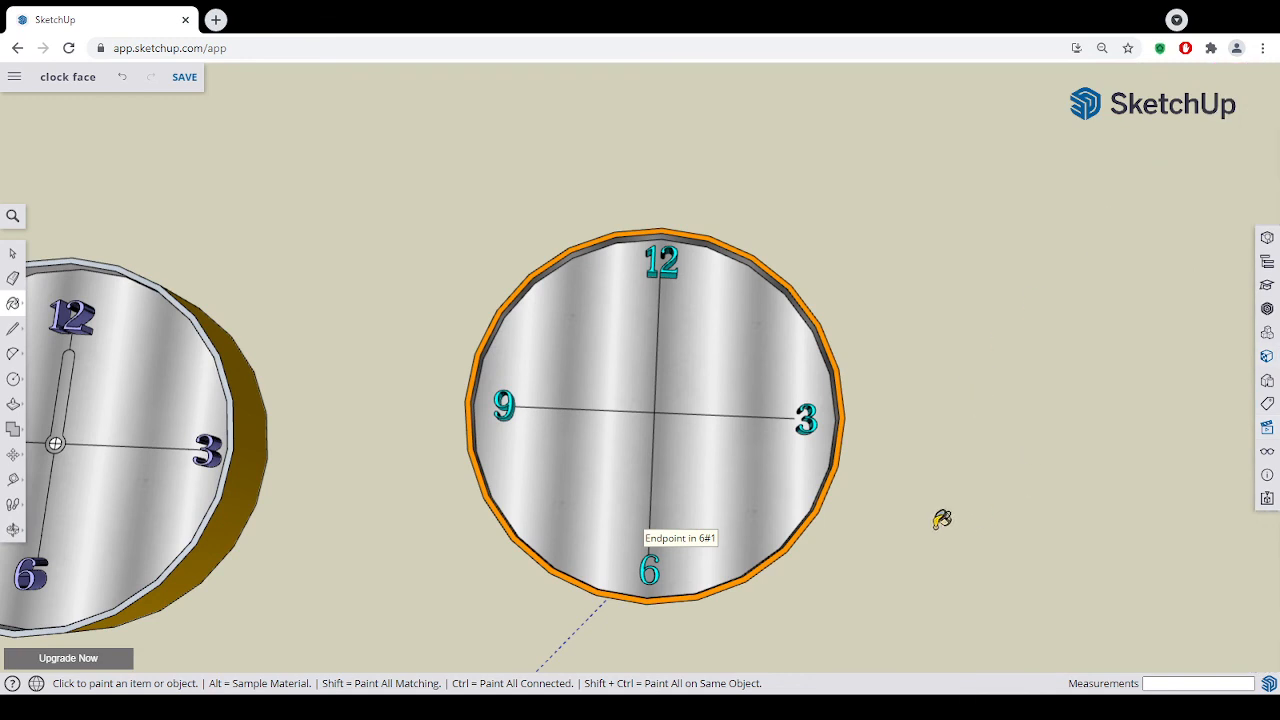
left_click(13, 253)
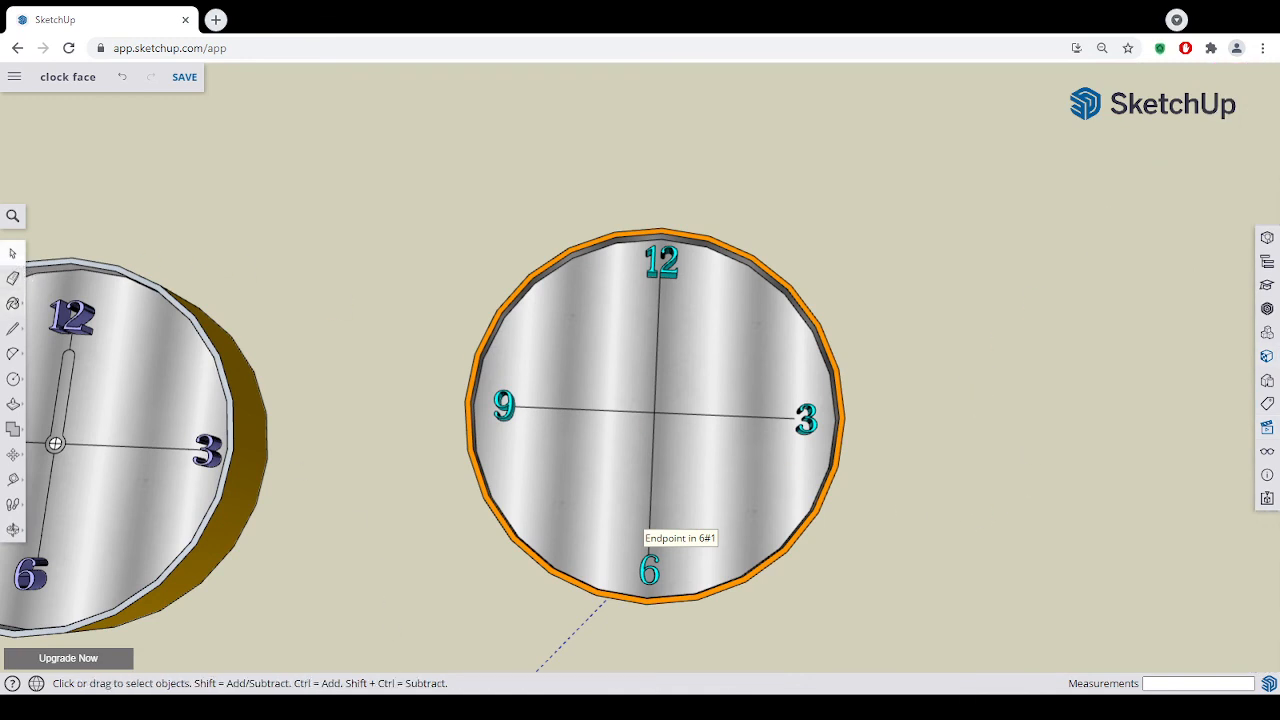